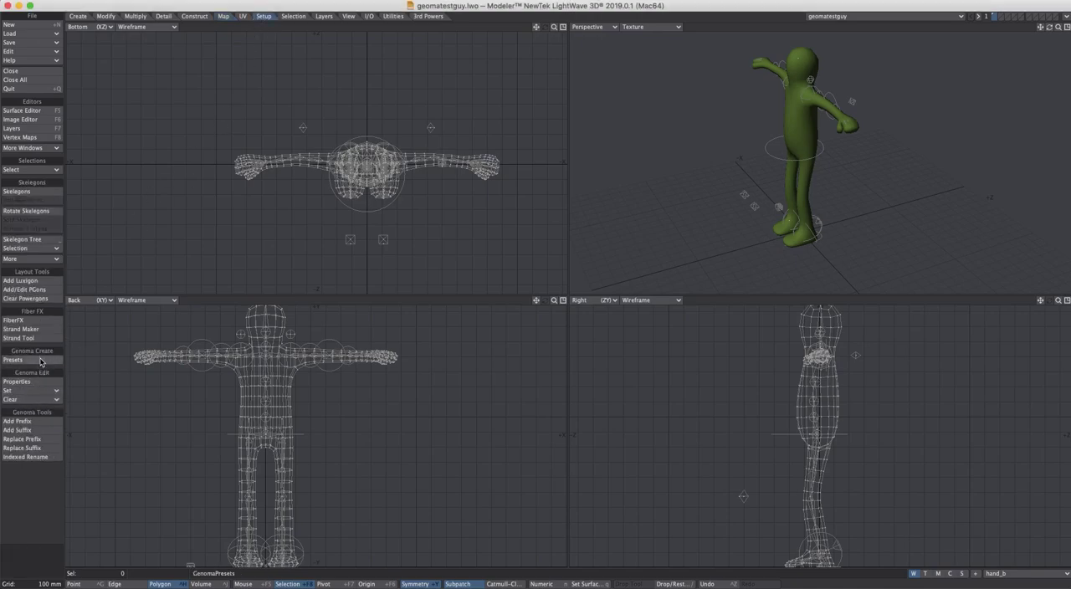
Browse the Genoma presets down to the G2_Bipeds complex rigs and close the preset list without choosing one
left_click(42, 361)
left_click(411, 133)
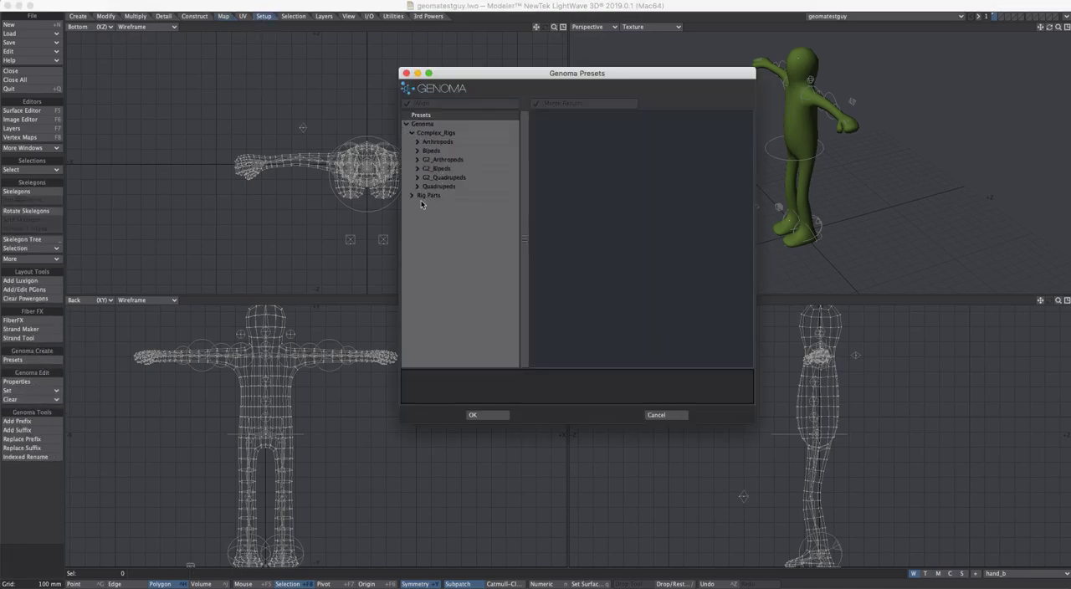
left_click(418, 169)
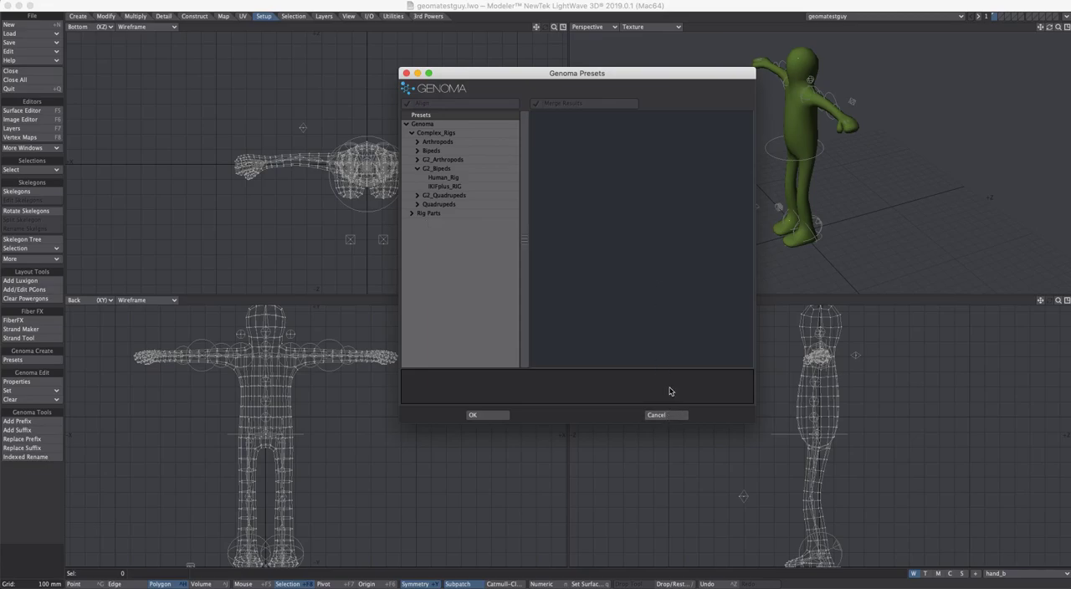
left_click(496, 416)
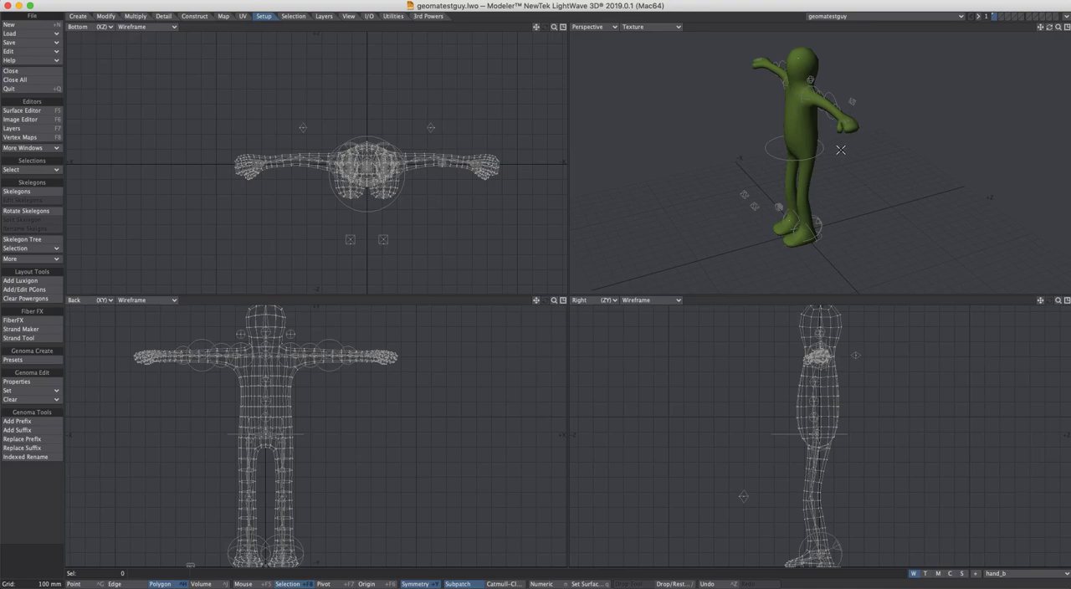
Send the character object to Layout and create its Genoma rig
left_click(1067, 16)
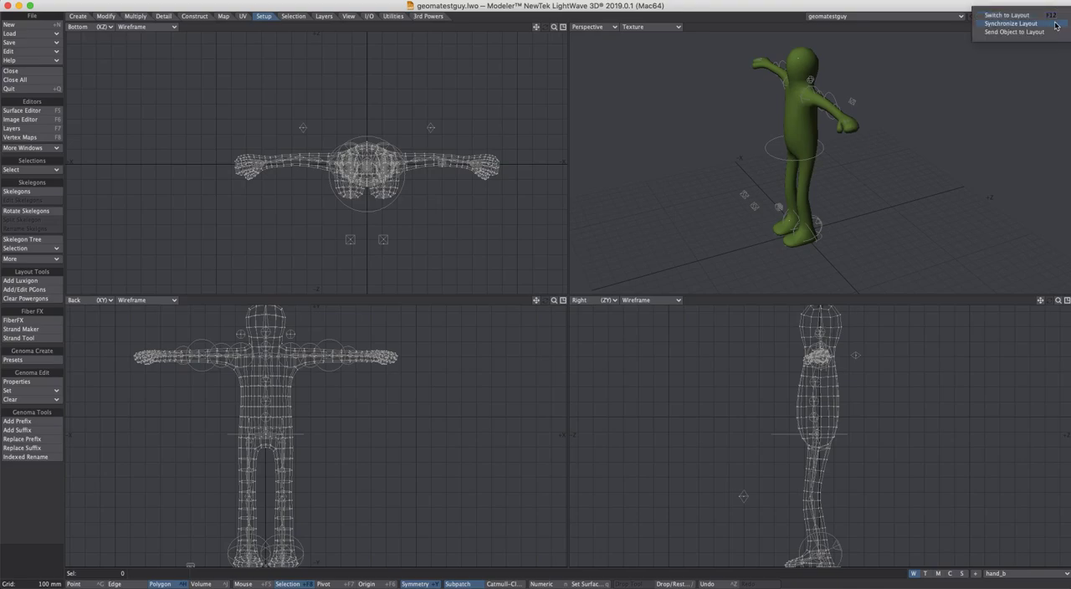
left_click(1028, 32)
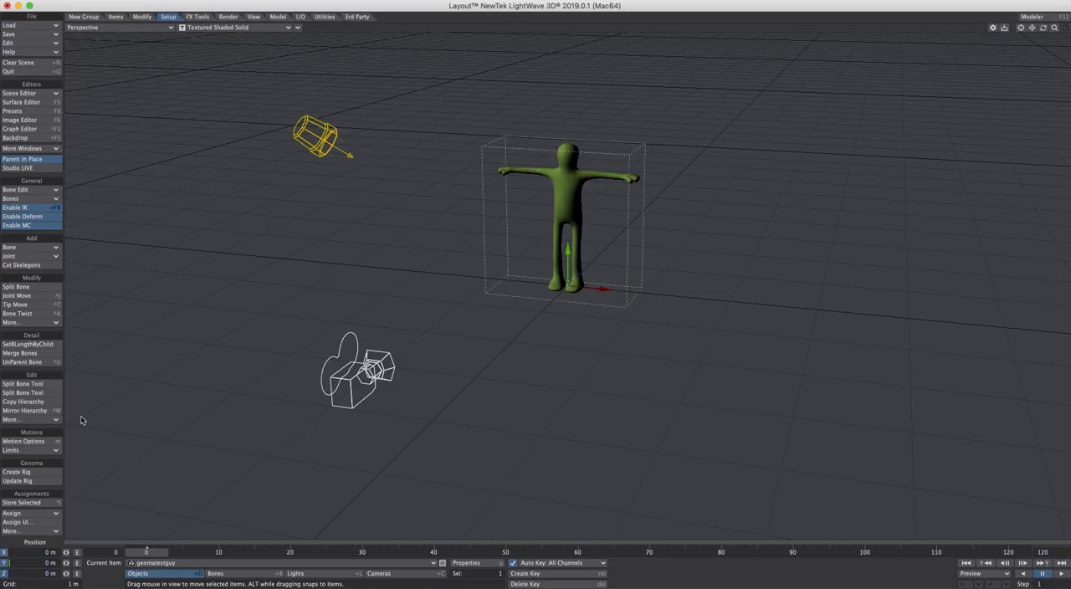
left_click(36, 480)
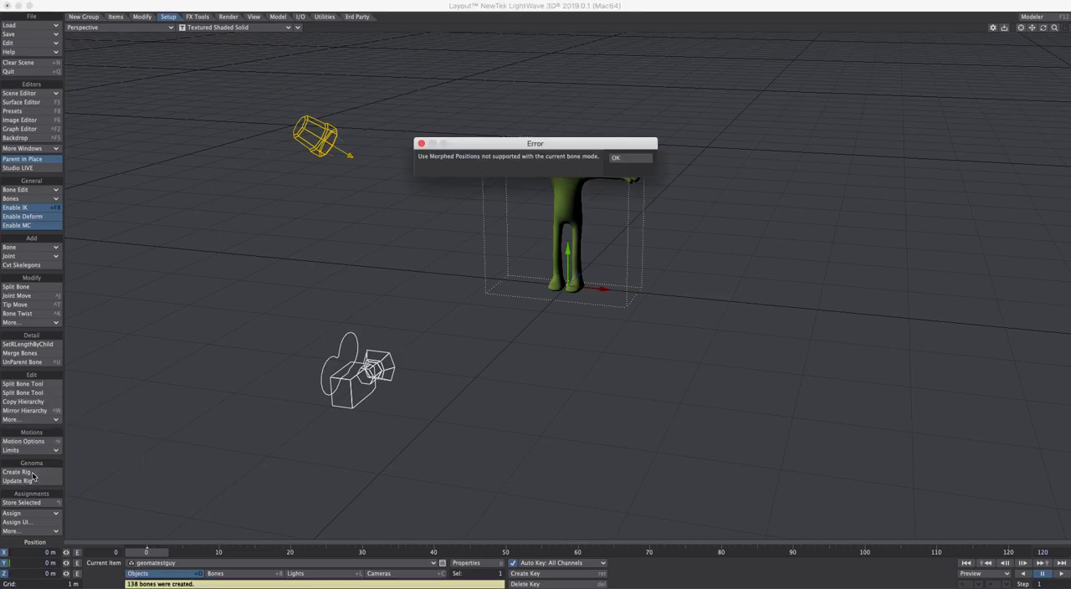
left_click(624, 159)
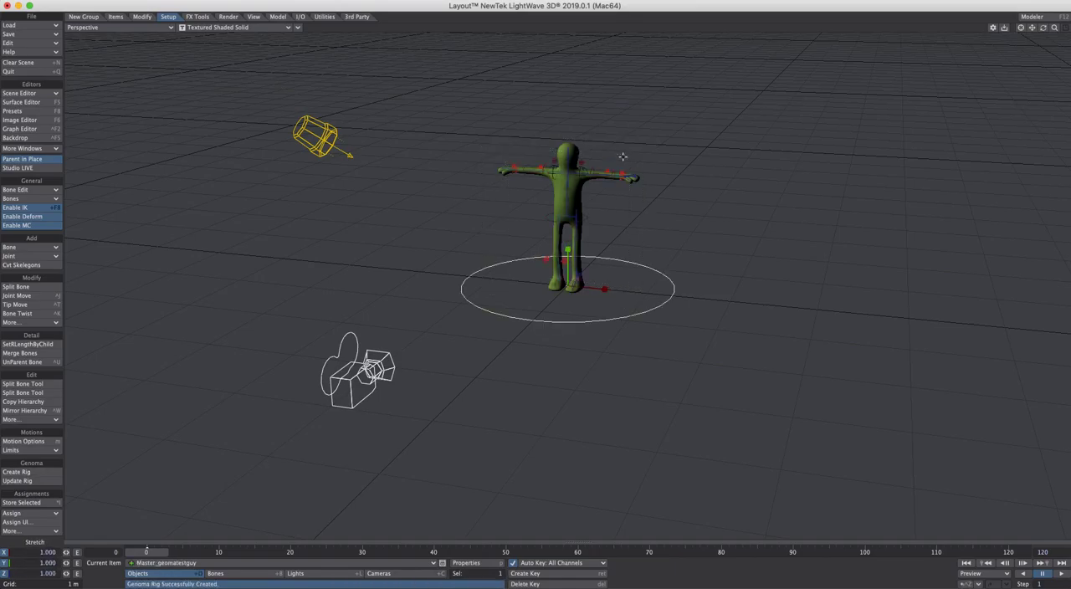
Try out the left arm's IK by moving the left hand goal toward the body
left_click_drag(674, 213, 633, 285, "ctrl+alt")
left_click_drag(626, 228, 766, 164, "ctrl+alt")
key("bracketright")
key("period")
key("period")
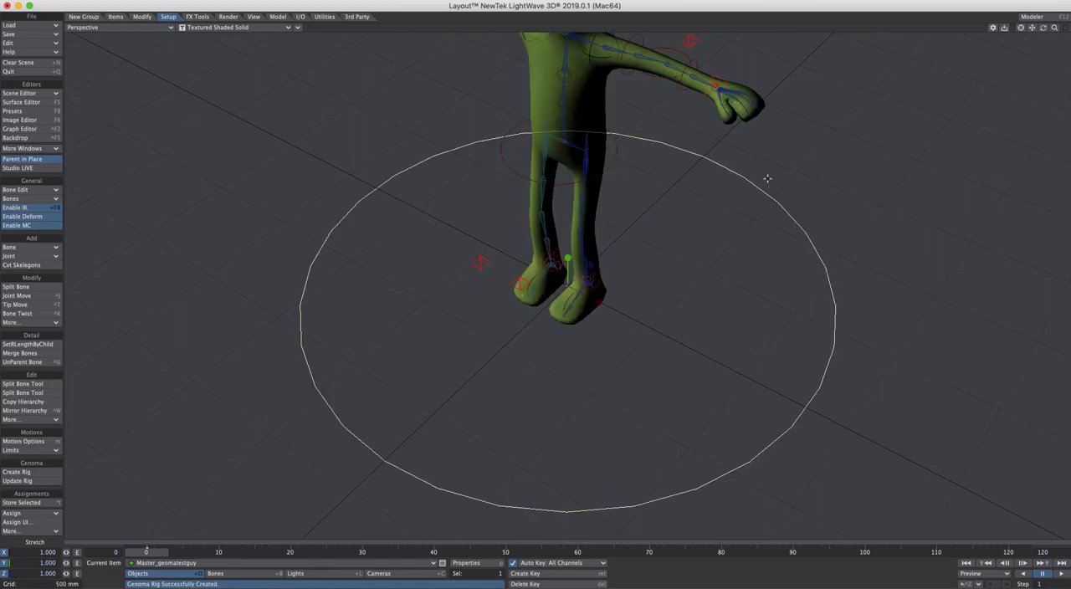
left_click(717, 84)
key("t")
left_click_drag(726, 77, 651, 125)
key("ctrl+z")
left_click_drag(726, 106, 697, 126, "ctrl+alt")
Try out rotation on the left elbow control and undo the test changes to the arm
left_click_drag(735, 209, 704, 332, "alt+shift")
left_click_drag(673, 277, 646, 320)
left_click(627, 261)
key("y")
key("ctrl+z")
key("ctrl+z")
key("ctrl+z")
key("ctrl+z")
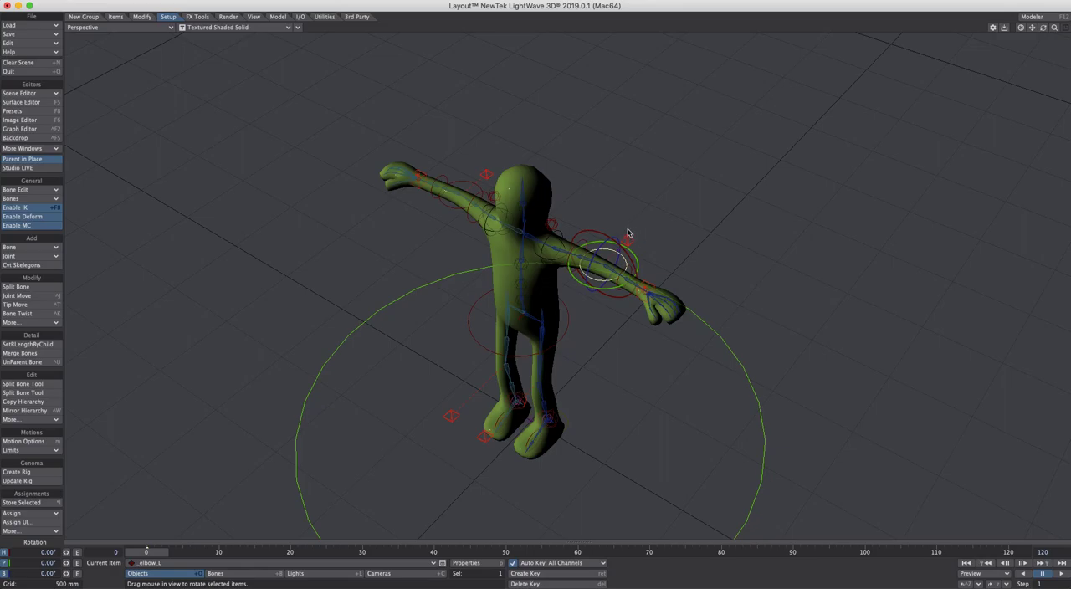
Clone the left and right hand goals together with both elbow pole nulls, one copy each
scroll(693, 258, "up", 3)
left_click_drag(693, 257, 686, 278, "alt")
scroll(655, 251, "down", 3)
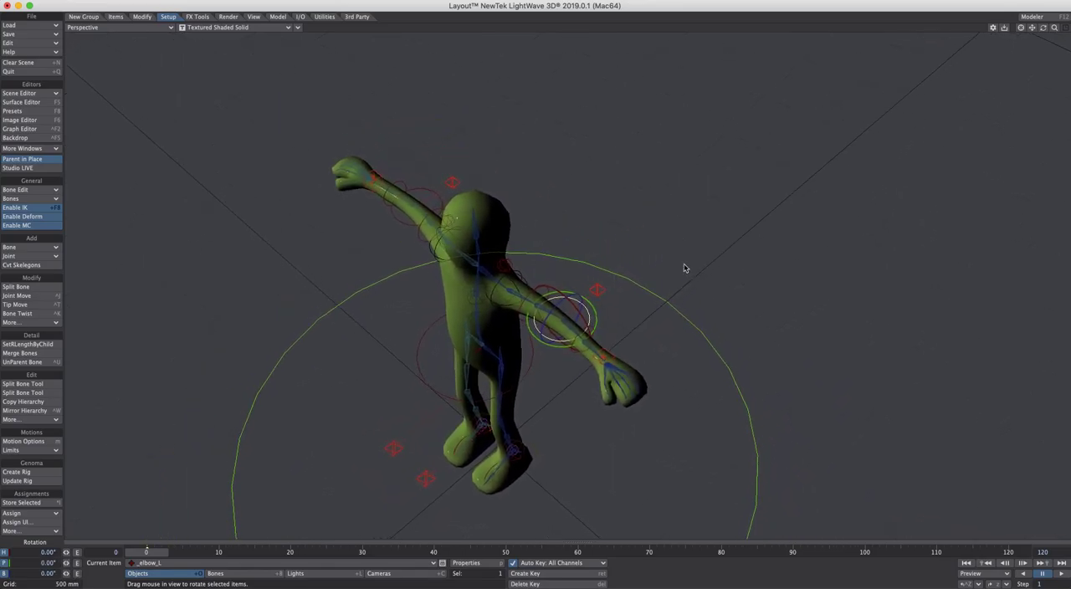
left_click(374, 177)
left_click(453, 182, "shift")
left_click(599, 291, "shift")
left_click(610, 356, "shift")
mouse_move(709, 349)
left_mouse_down("alt")
mouse_move(708, 326)
mouse_move(709, 337)
left_mouse_up("alt")
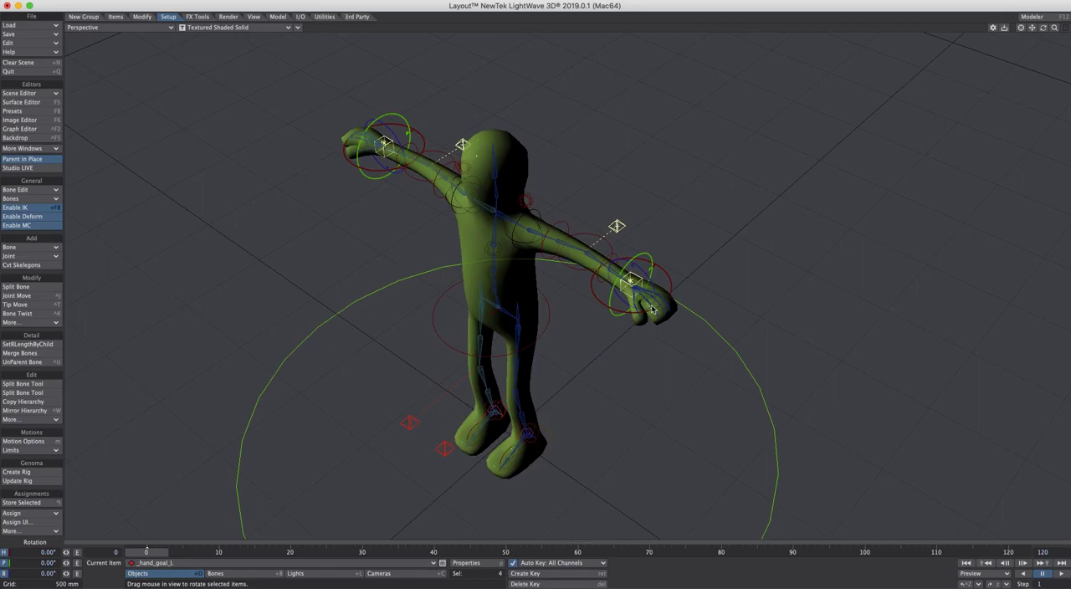
key("ctrl+c")
key("Return")
Rename the four cloned goal and pole nulls, replacing the (2) ending of each with _WORLD
key("ctrl+r")
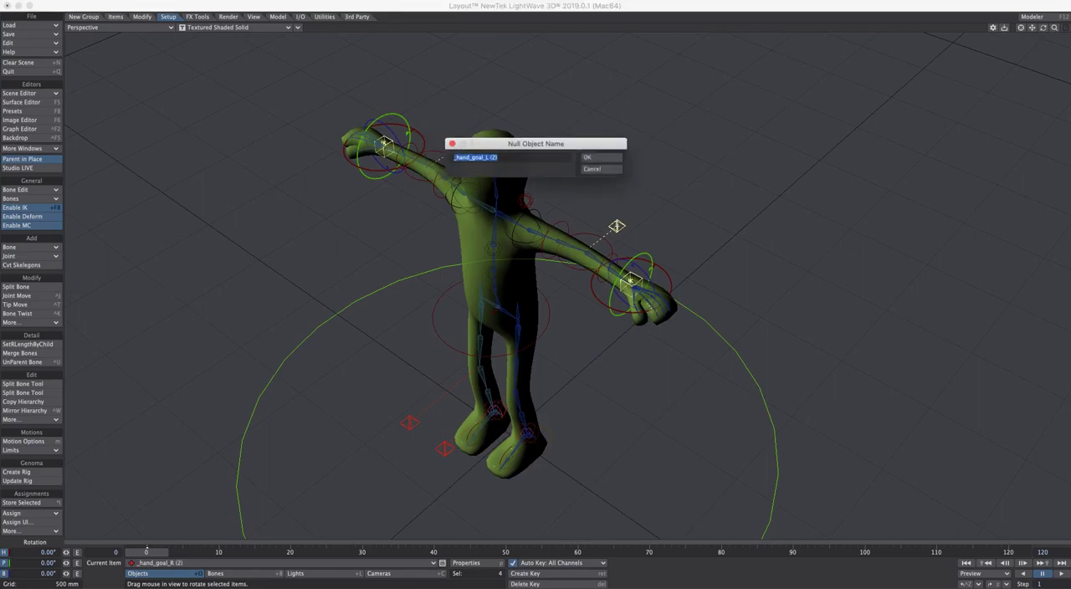
key("Right")
key("shift+Left")
key("shift+Left")
key("shift+Left")
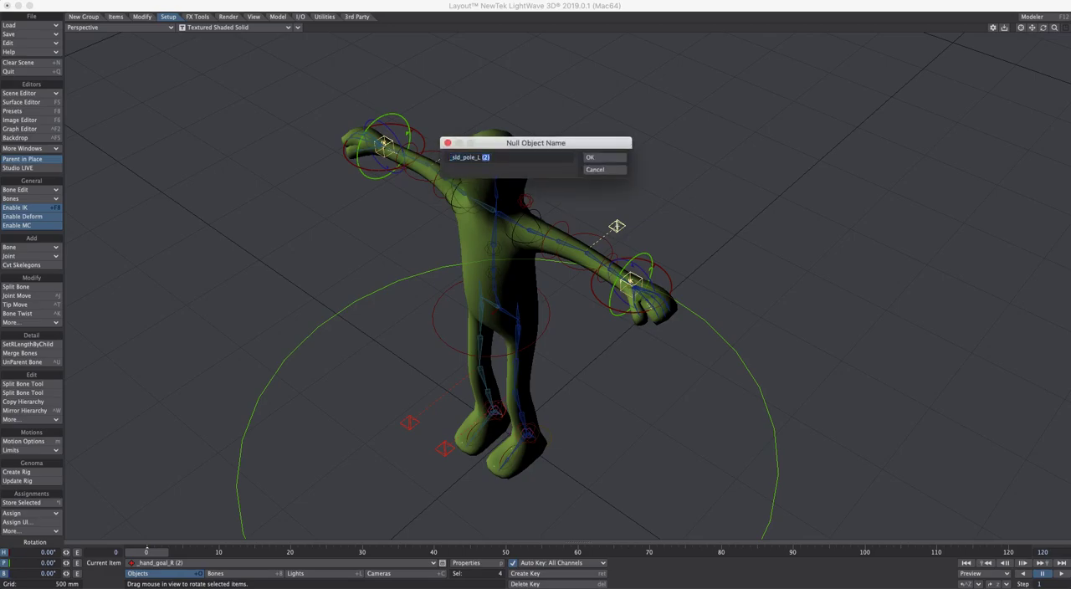
key("super+v")
key("Return")
key("Right")
key("shift+Left")
key("super+v")
key("Return")
key("Right")
key("super+v")
key("Return")
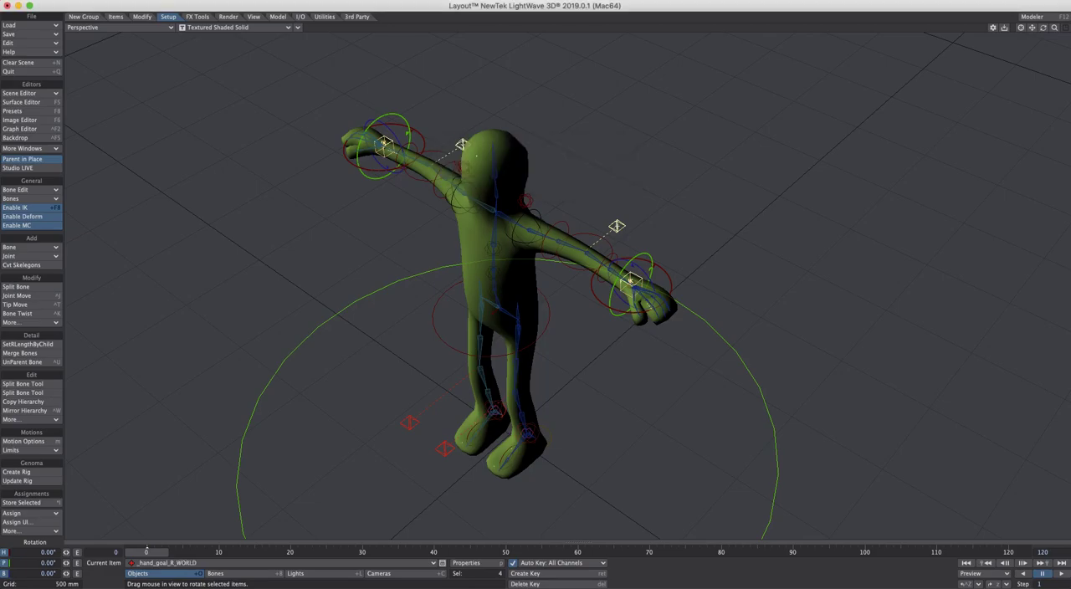
Unparent the four _WORLD nulls in the Scene Editor so they sit at the top level of the scene
key("ctrl+F1")
left_click_drag(851, 262, 952, 255)
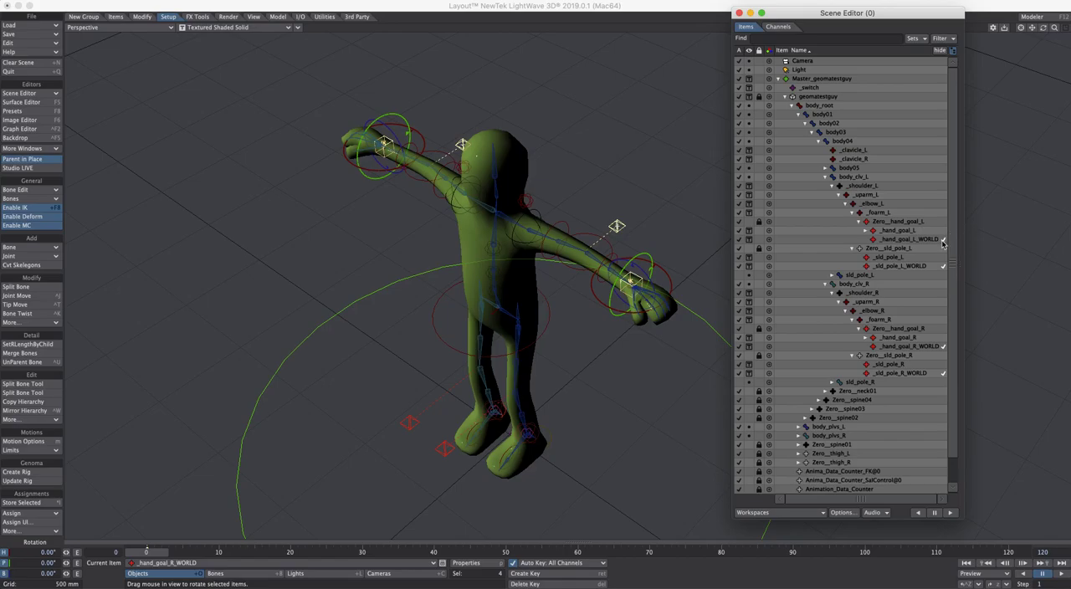
left_click(938, 240)
left_click(916, 266, "ctrl")
left_click(920, 346, "ctrl")
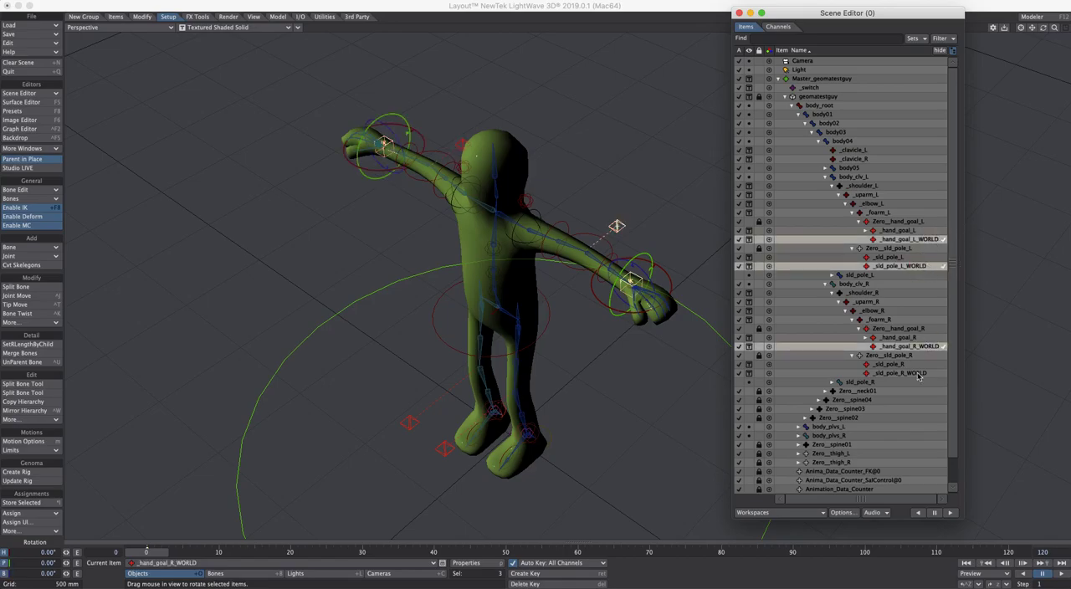
left_click(920, 374, "ctrl")
left_click_drag(927, 241, 785, 52)
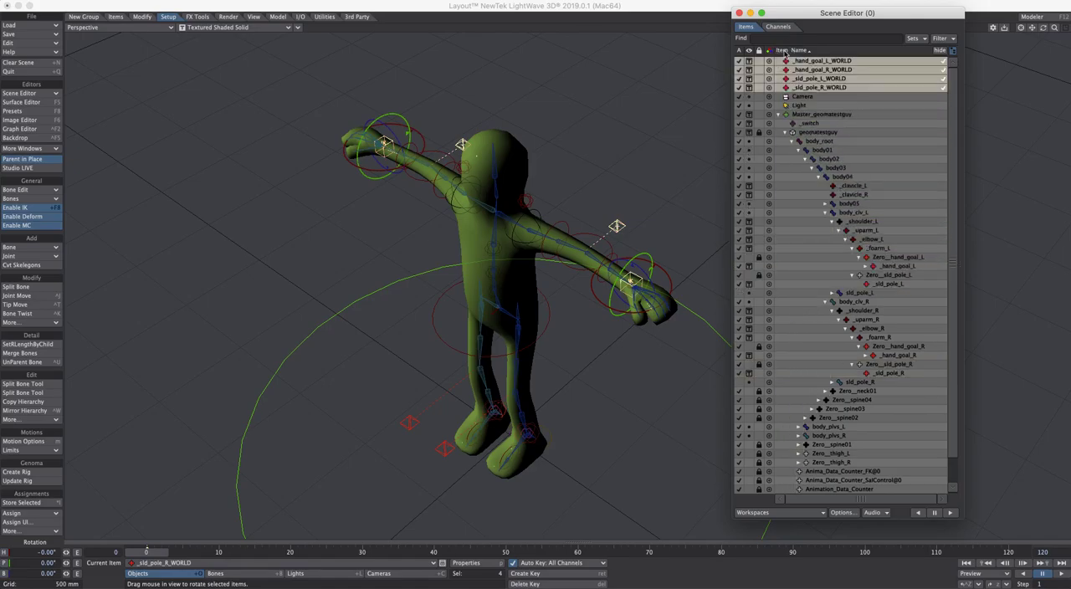
Move the four _WORLD nulls together in front of the character, with _sld_pole_R_WORLD at about X -423 mm, Z -293 mm
key("t")
left_click_drag(656, 265, 559, 347)
left_click_drag(636, 278, 552, 293, "alt")
left_click_drag(562, 383, 565, 386, "alt")
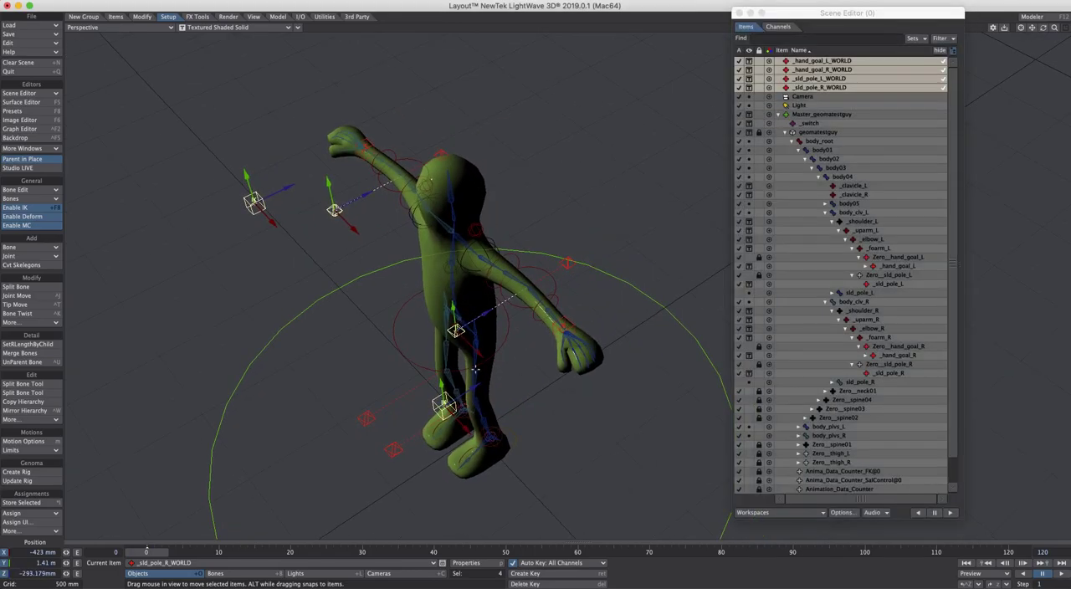
left_click_drag(611, 313, 589, 360, "alt")
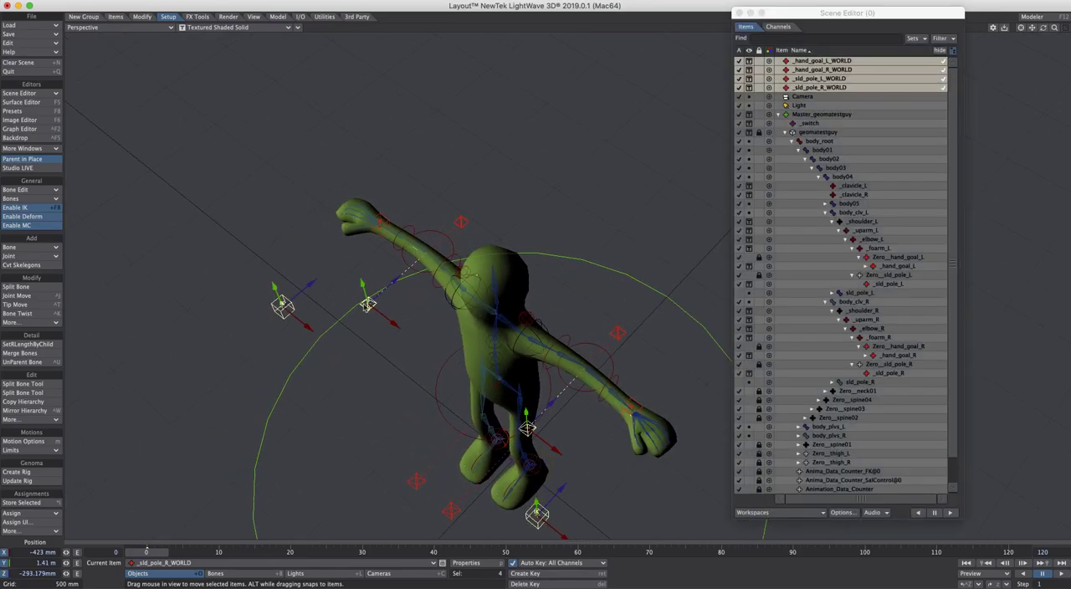
Store _hand_goal_R_WORLD and assign it to _hand_goal_R as its Same As Position item
left_click(280, 306)
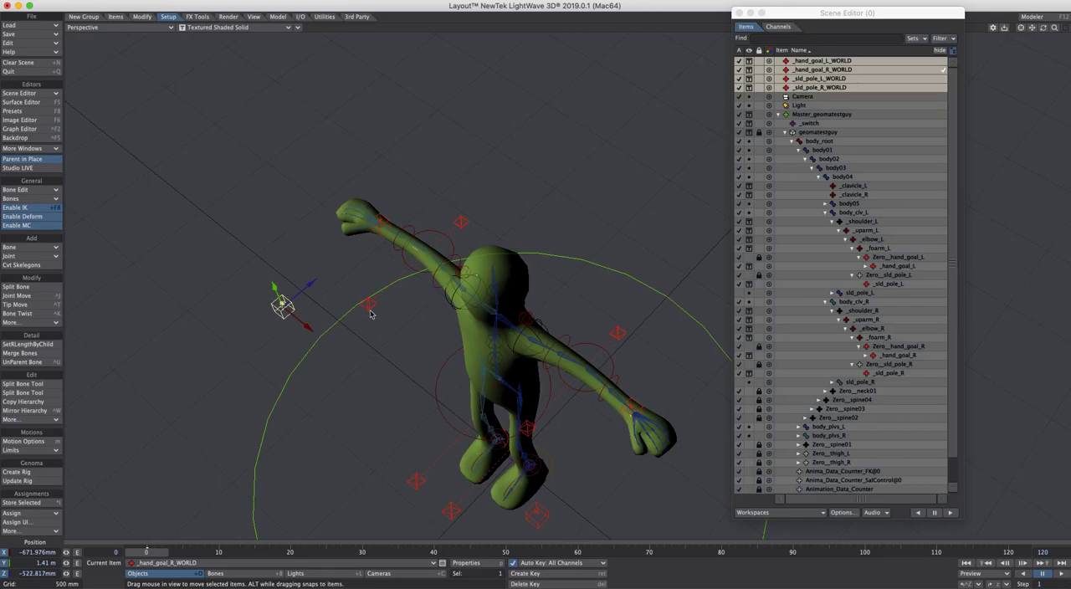
left_click_drag(653, 331, 634, 340, "alt")
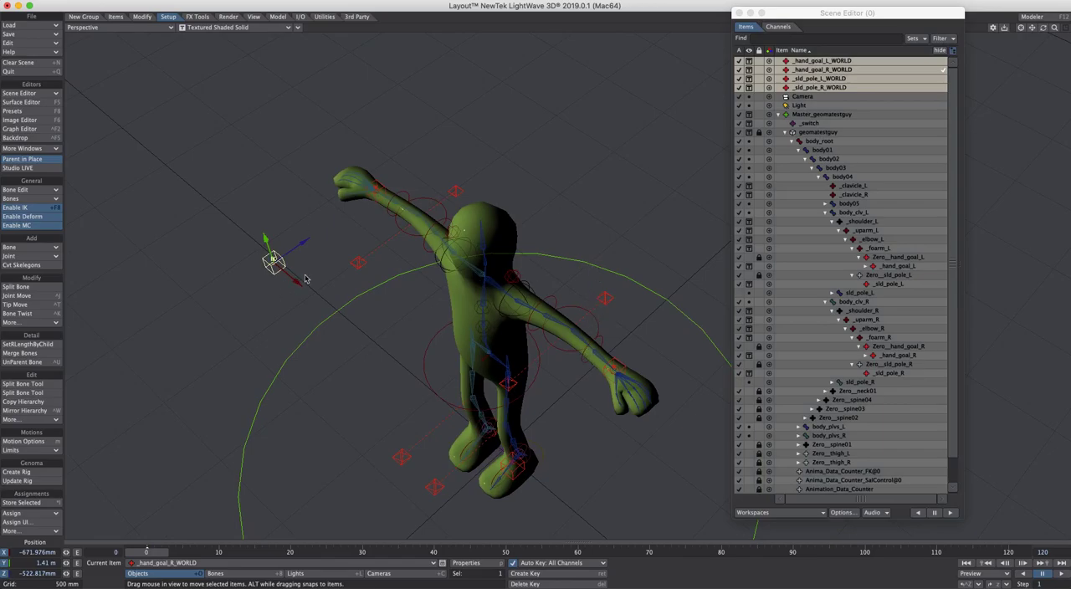
left_click(382, 187)
left_click(275, 273)
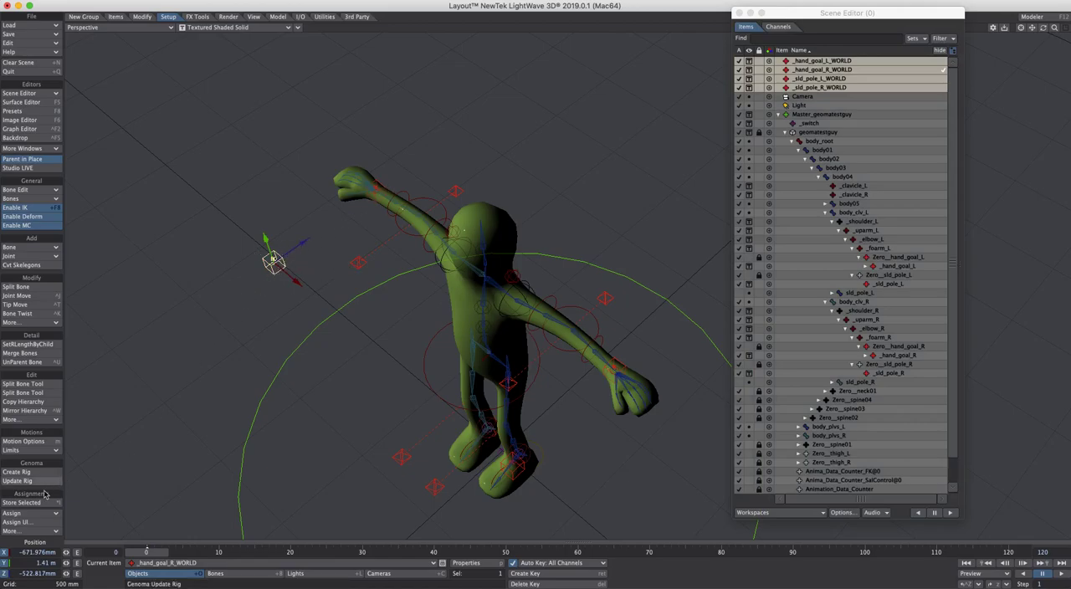
left_click(42, 516)
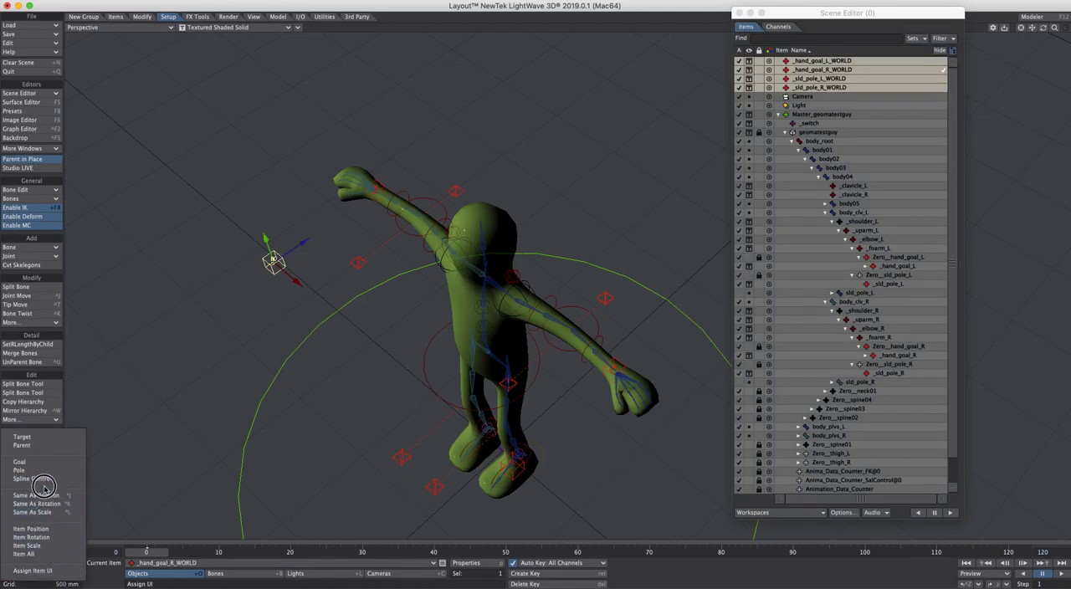
left_click(193, 353)
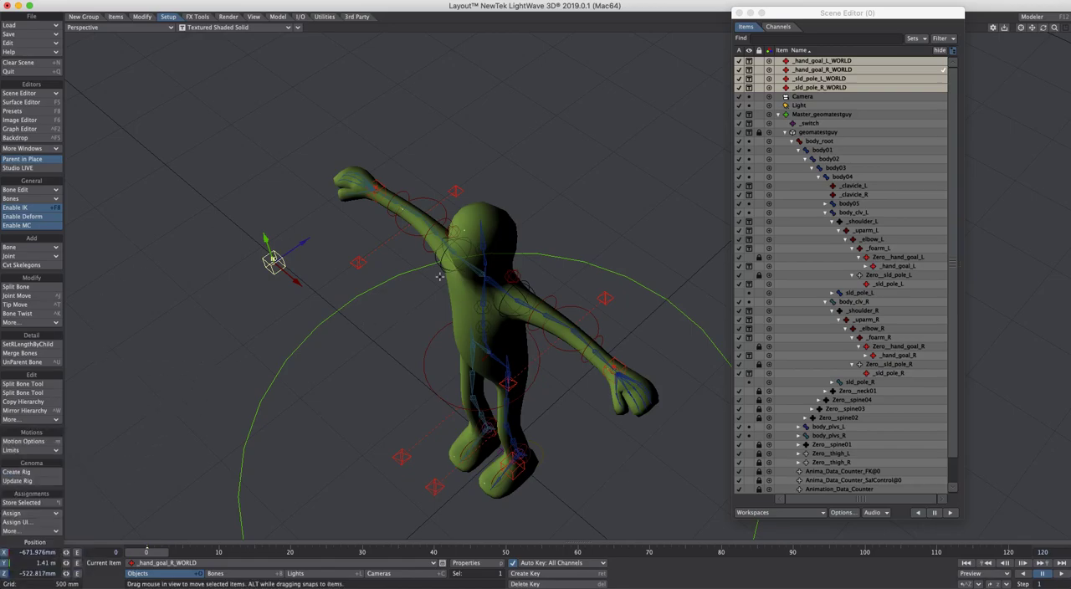
left_click(648, 197, "ctrl+shift")
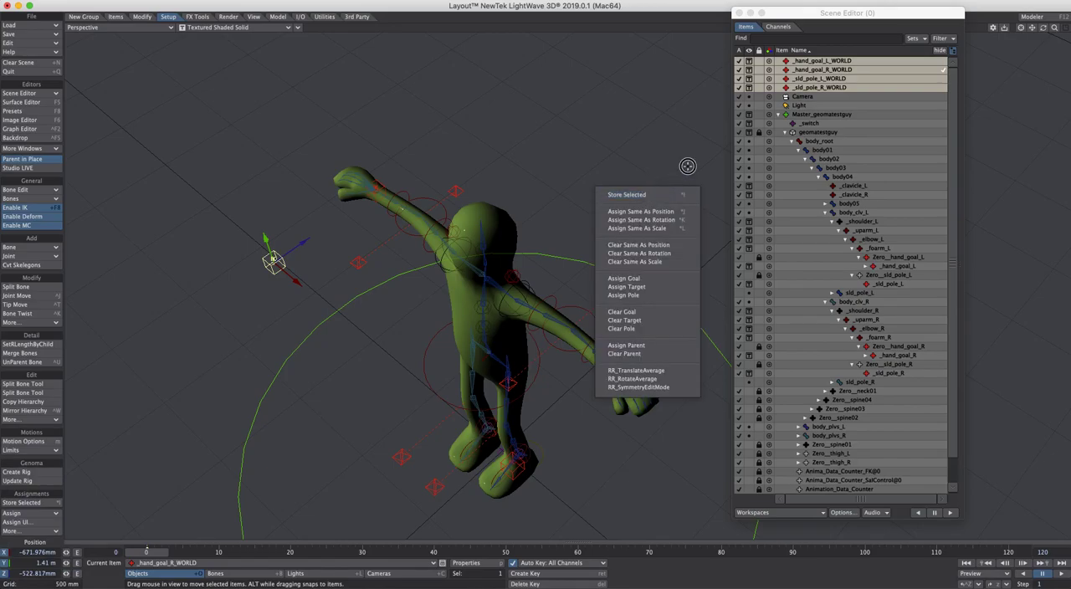
left_click(638, 194)
left_click(374, 185)
left_click(601, 146, "ctrl+shift")
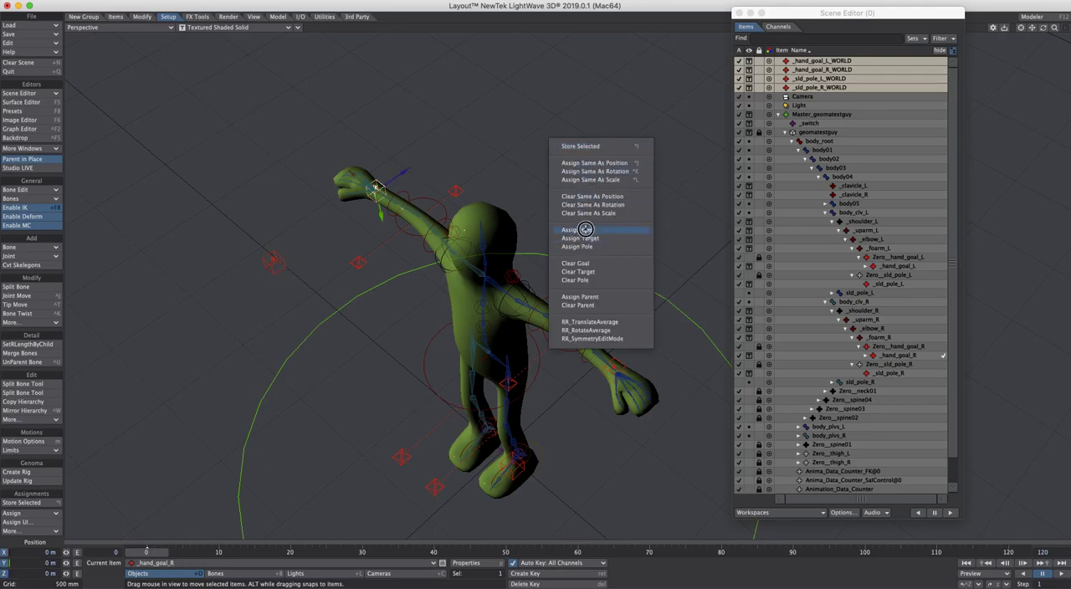
left_click(617, 163)
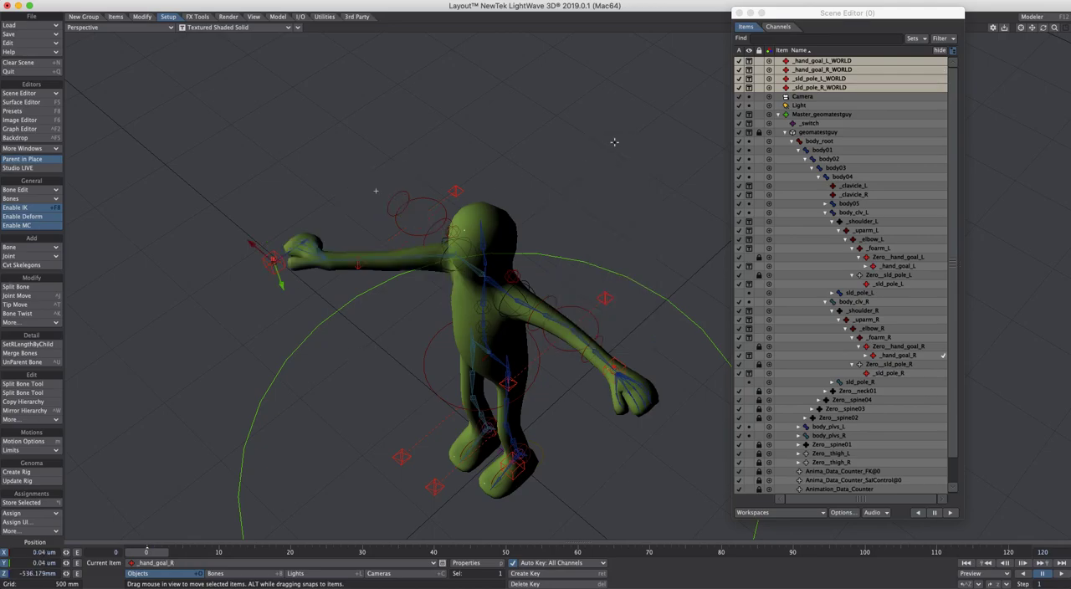
Create an envelope for the position item blend of _hand_goal_R and view its curve in the Graph Editor
key("m")
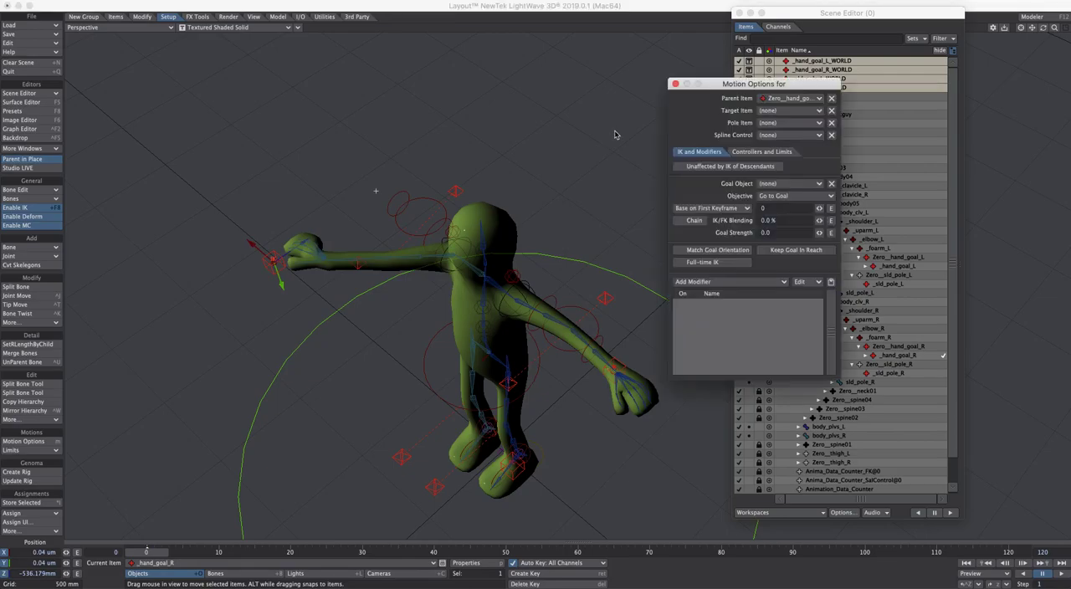
left_click(777, 151)
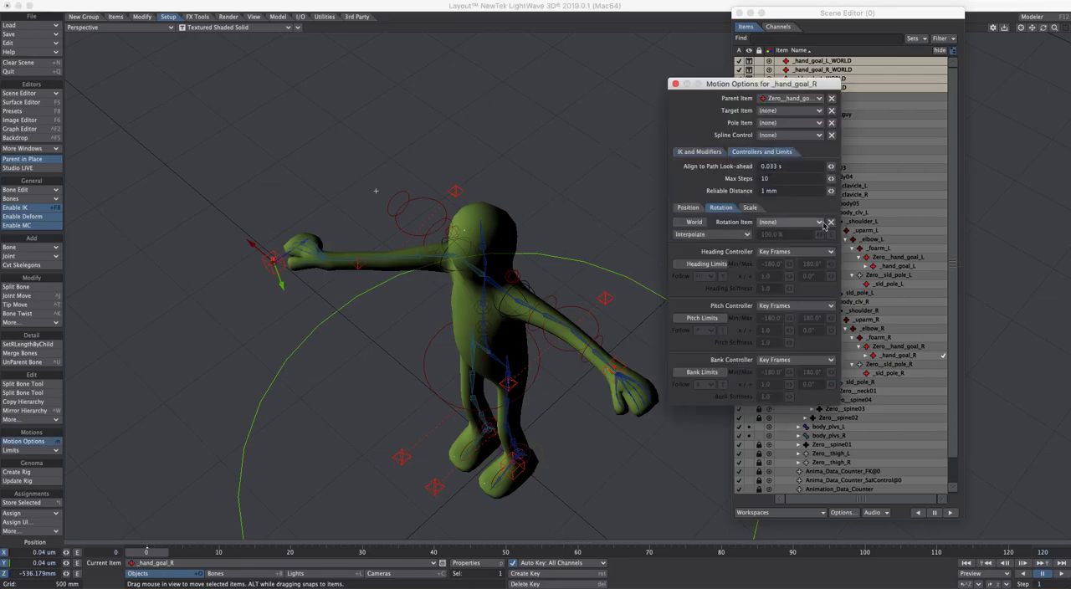
left_click(691, 208)
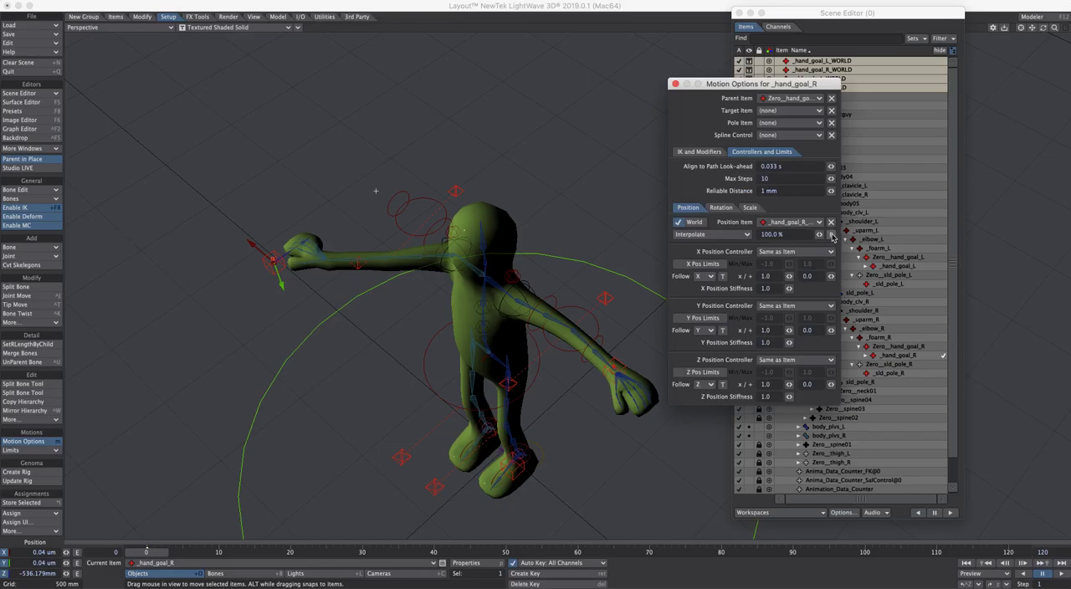
left_click(832, 235)
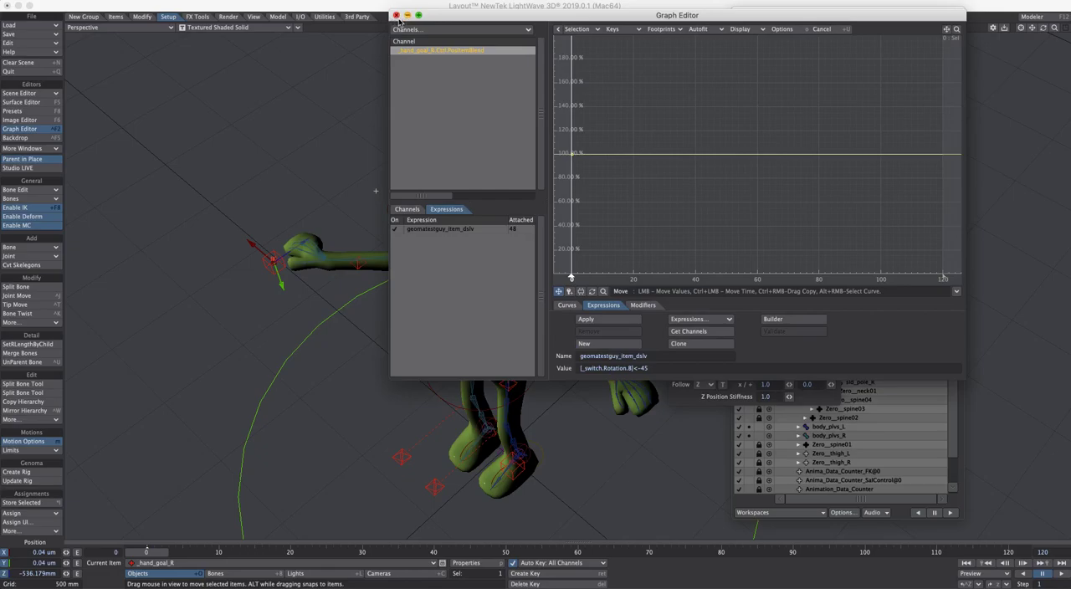
left_click(396, 15)
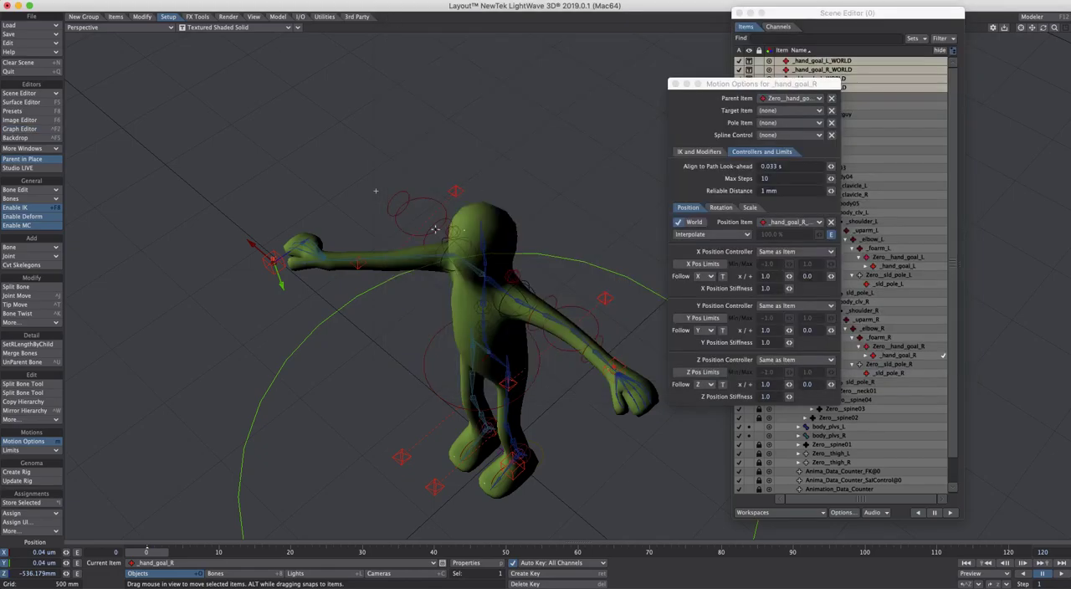
Assign _hand_goal_R_WORLD as the rotation item of _hand_goal_R in its motion options
left_click(359, 269)
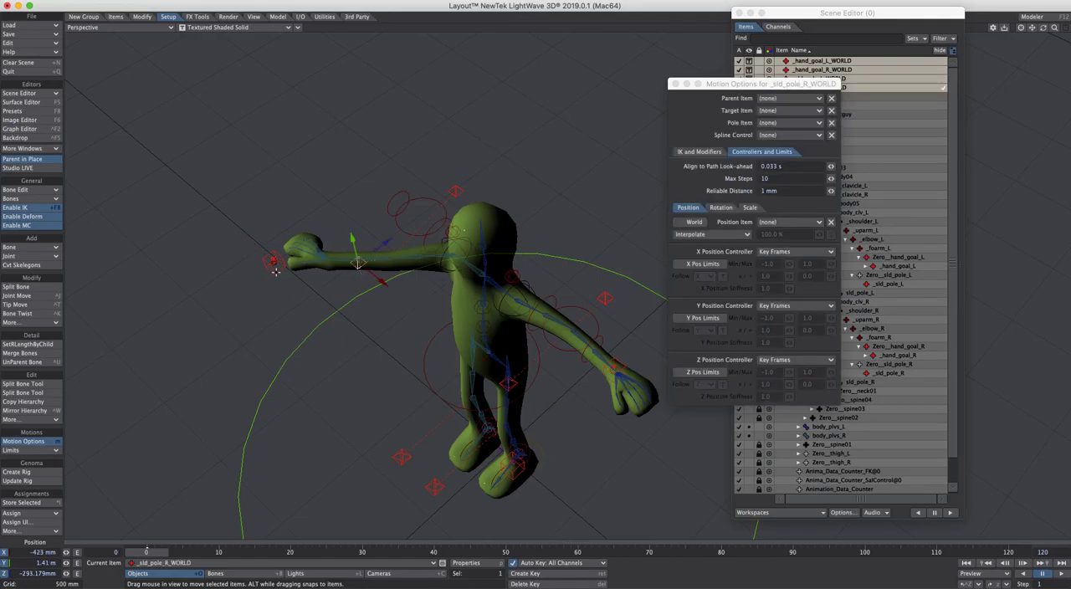
left_click(274, 270)
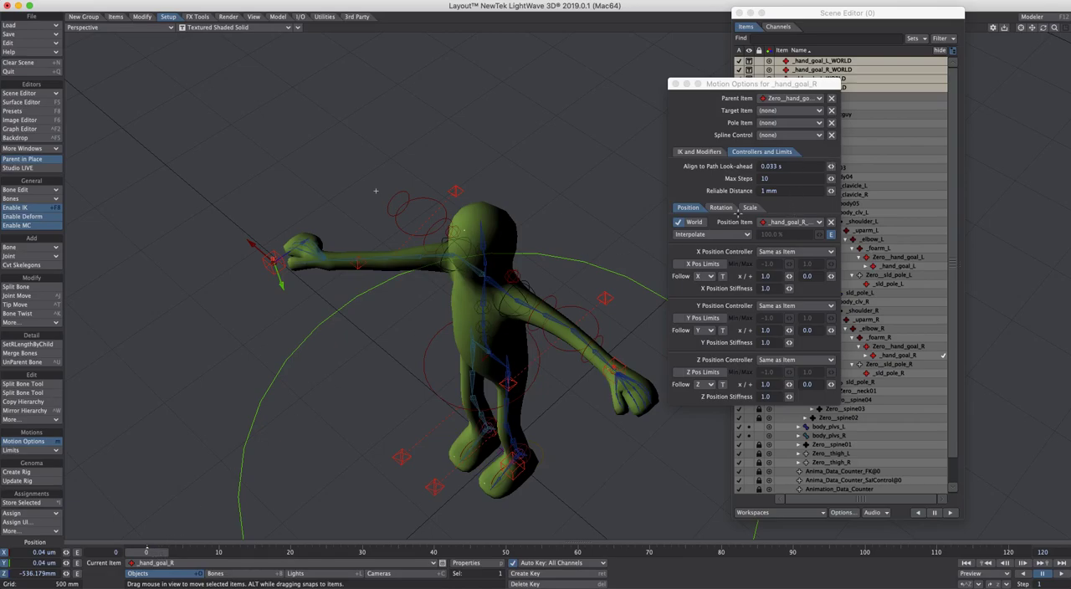
left_click(721, 208)
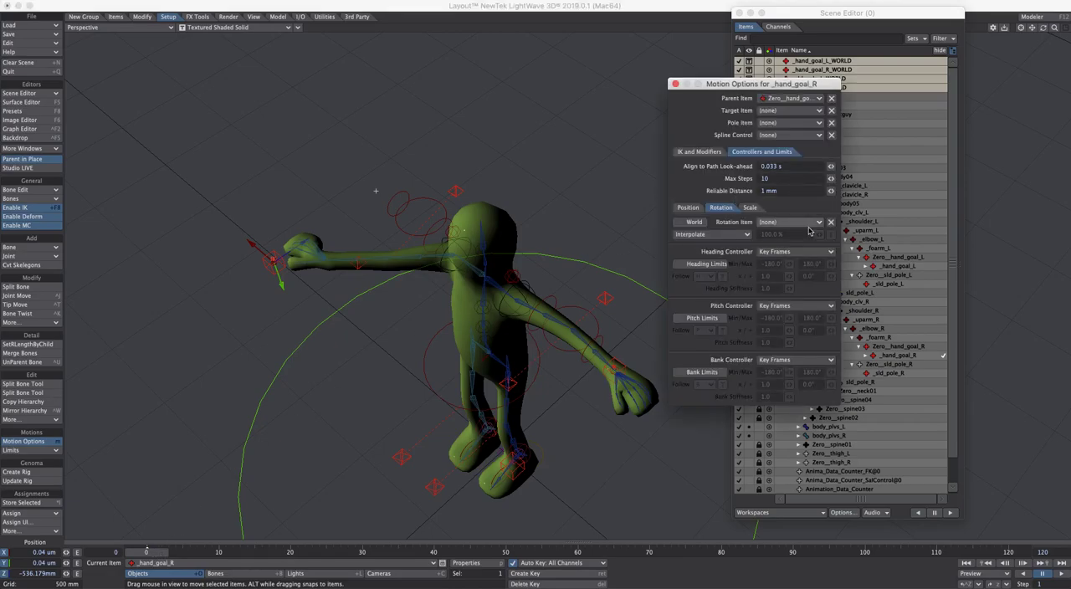
left_click(802, 223)
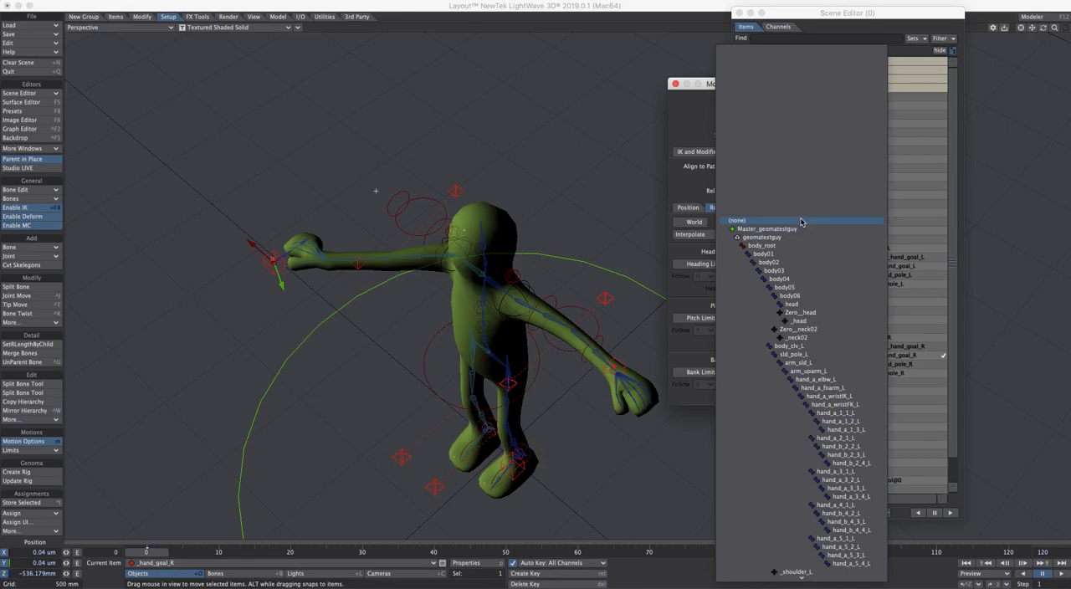
type("worl")
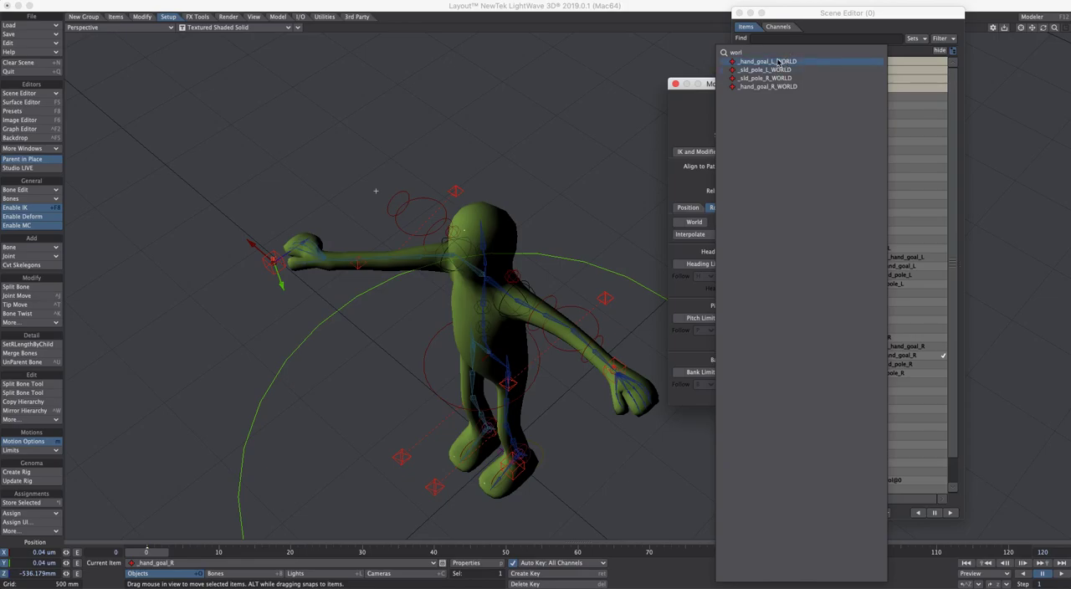
left_click(791, 86)
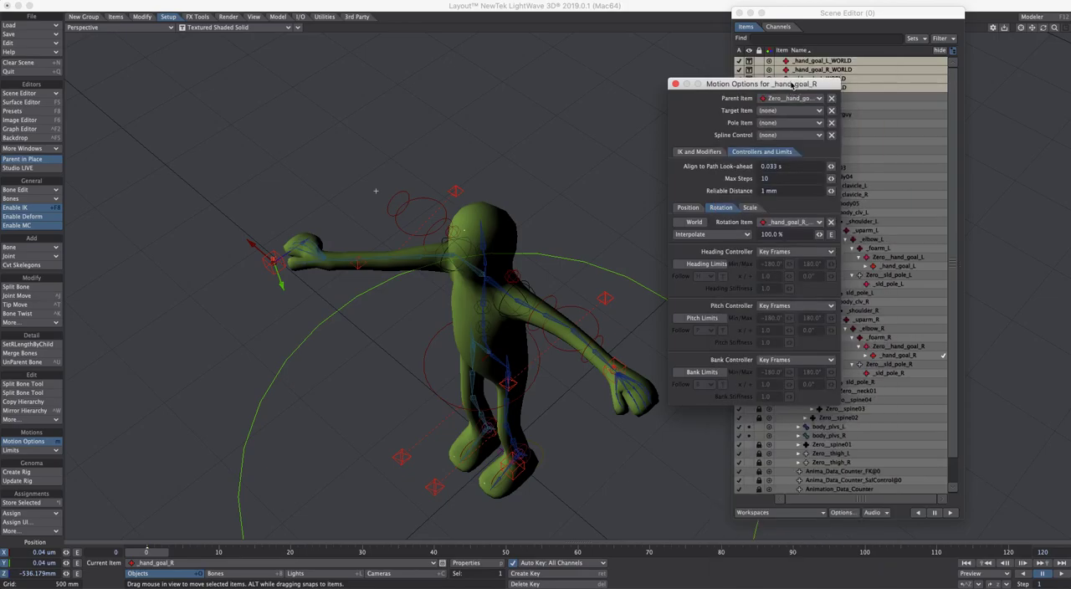
Set the heading, pitch and bank controllers of _hand_goal_R to Same as Item and enable World for its rotation
left_click(810, 253)
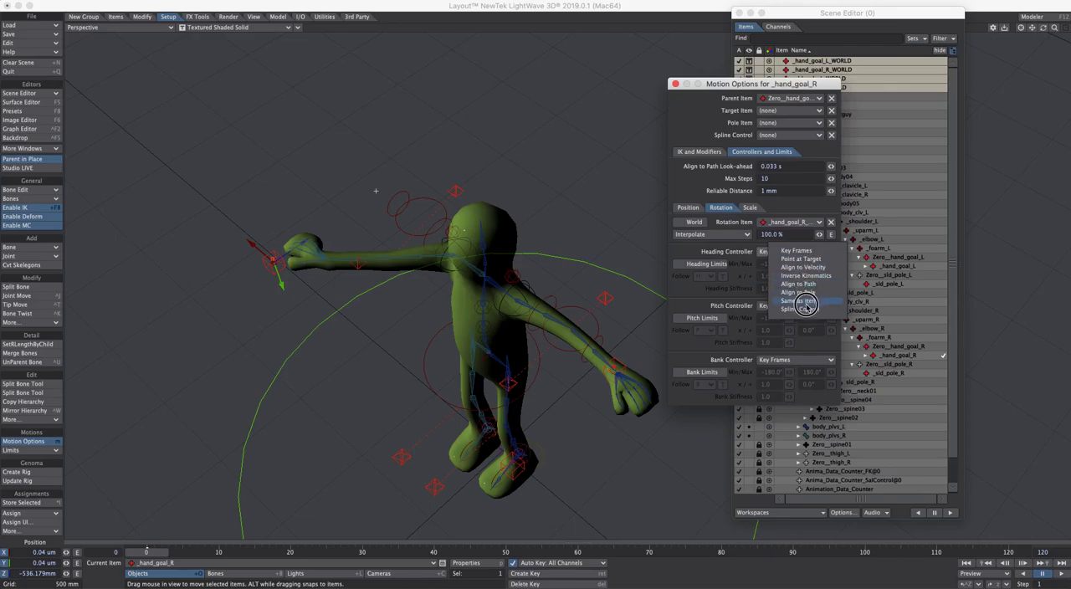
left_click(810, 306)
left_click(811, 305)
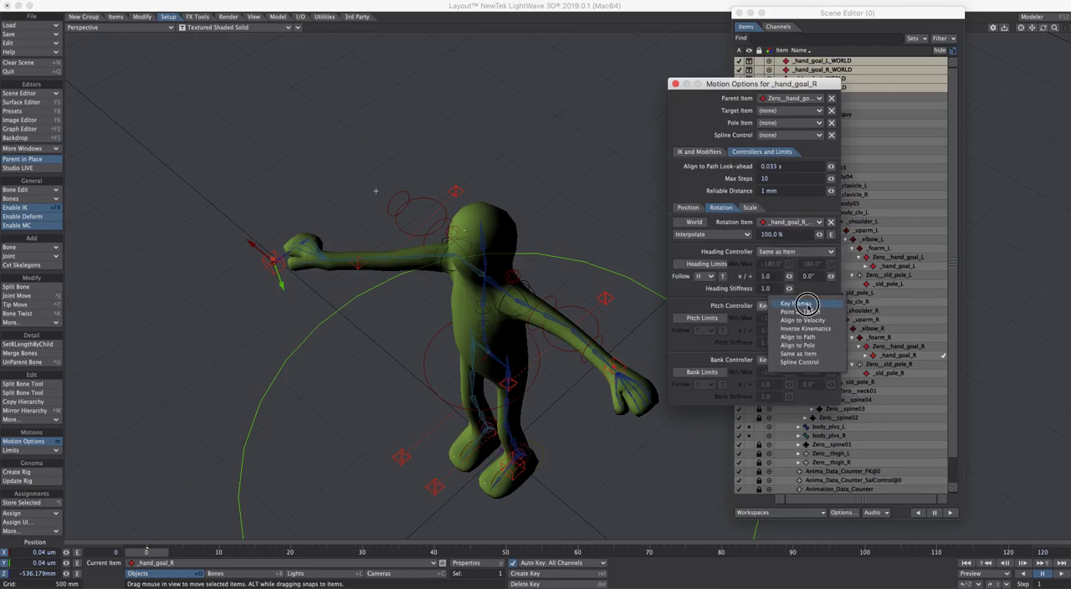
left_click(814, 360)
left_click(815, 409)
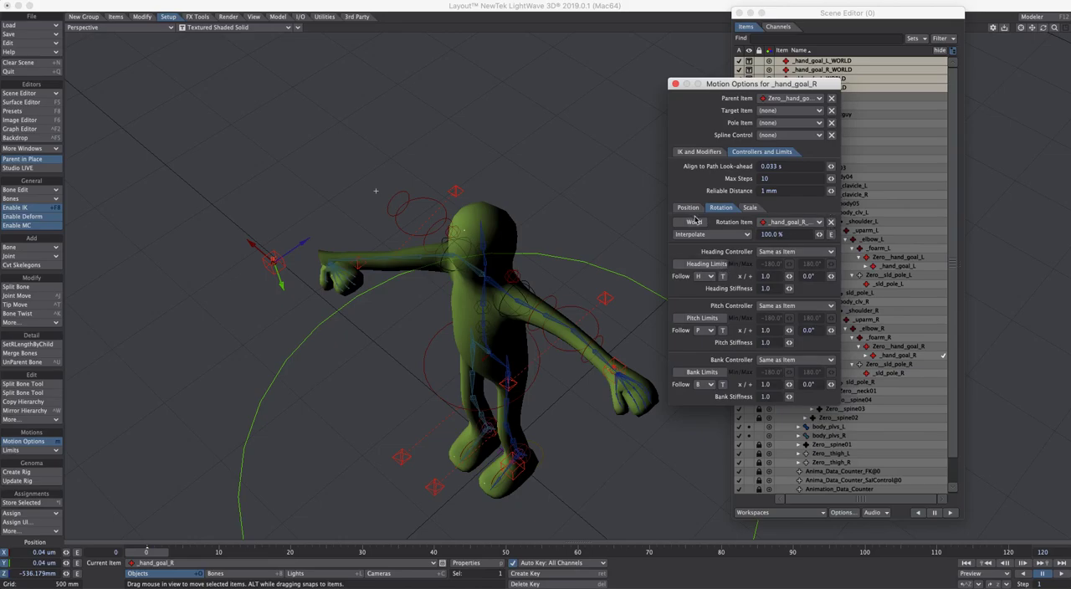
left_click(677, 221)
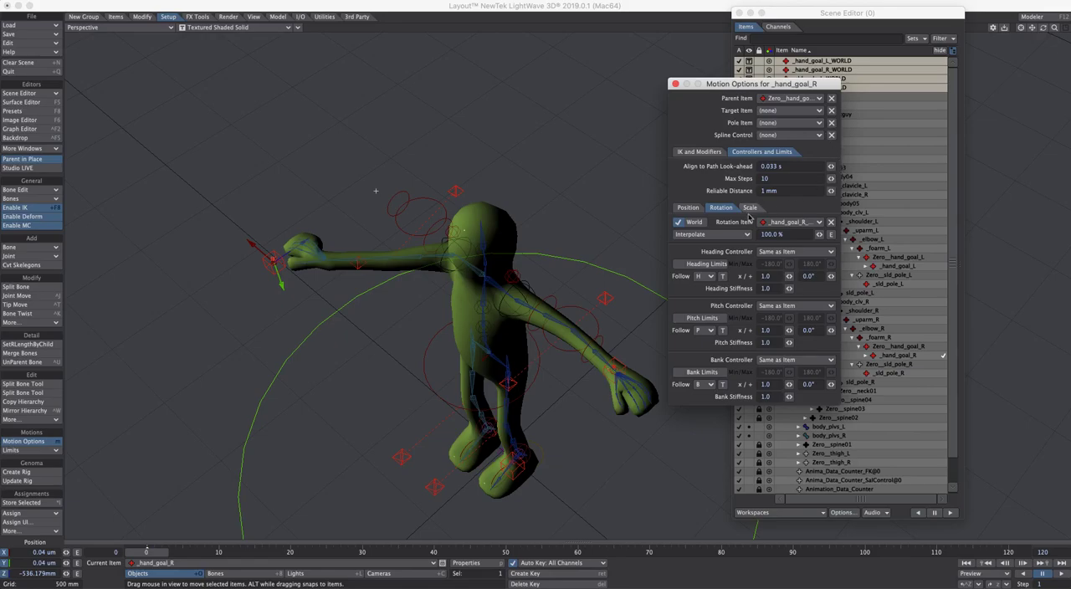
Compare the position and rotation settings of _hand_goal_R and create an envelope for its rotation item blend
left_click(699, 210)
left_click(728, 209)
left_click(688, 208)
left_click(721, 208)
left_click(831, 235)
left_click(397, 17)
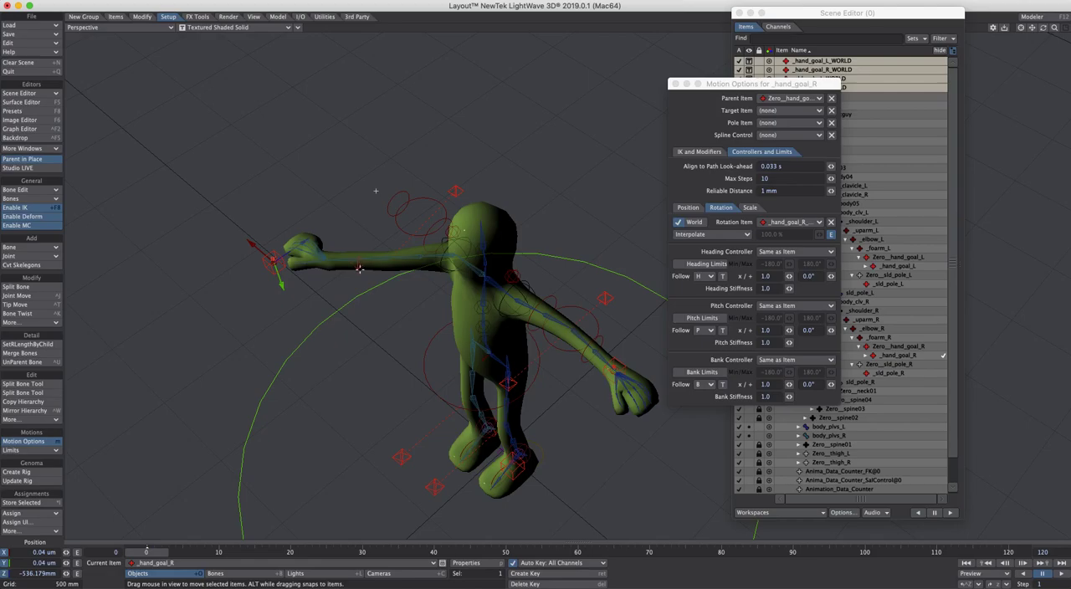
Inspect the right and left elbow pole controls and the rotation settings of _hand_goal_L
left_click(359, 267)
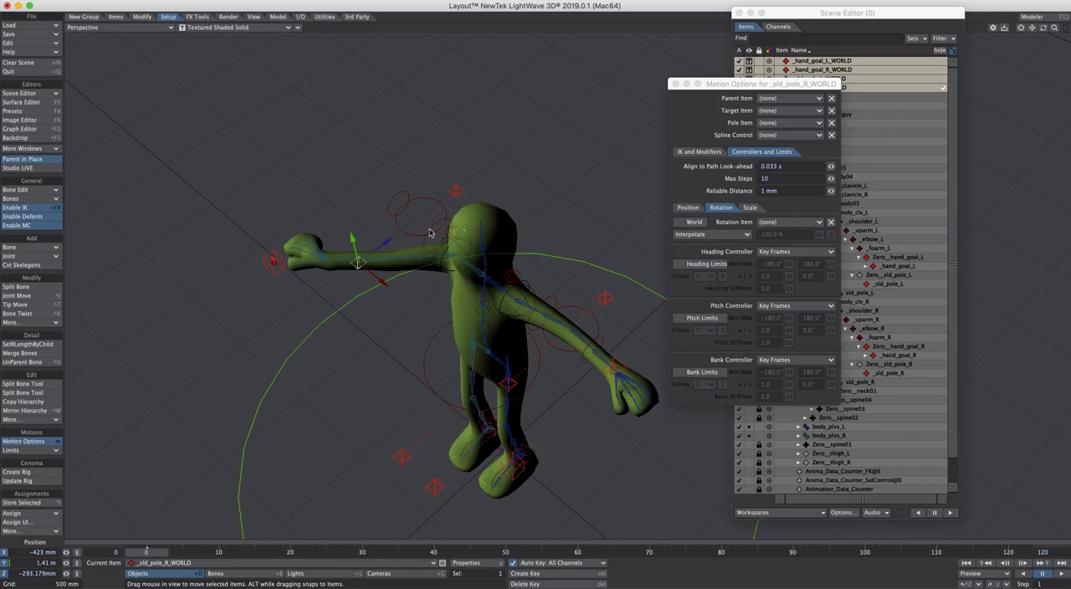
left_click(457, 195)
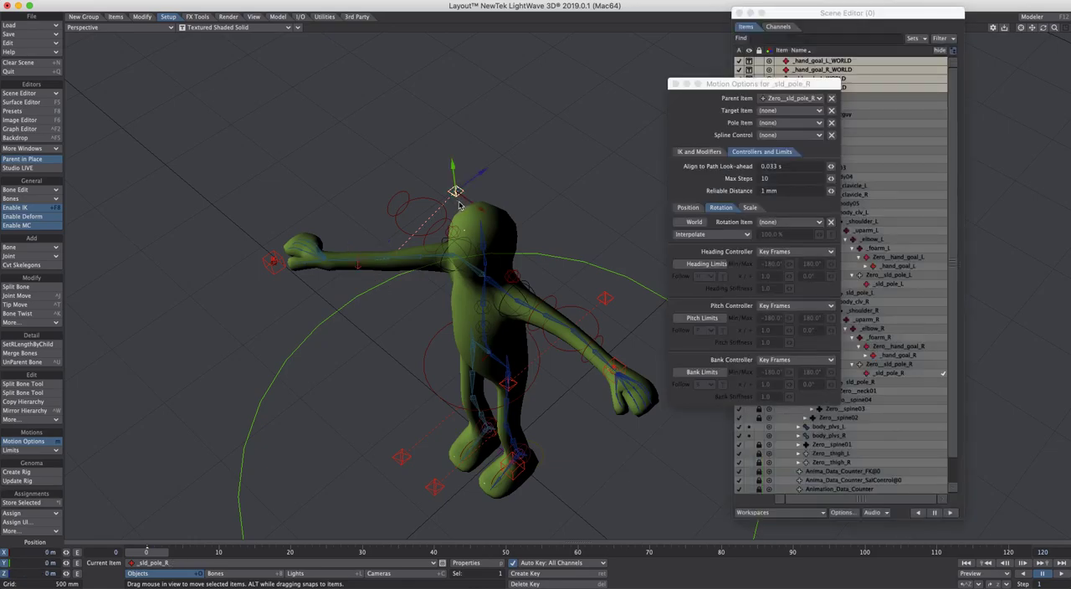
left_click(509, 385)
left_click(603, 300)
left_click_drag(614, 340, 528, 481)
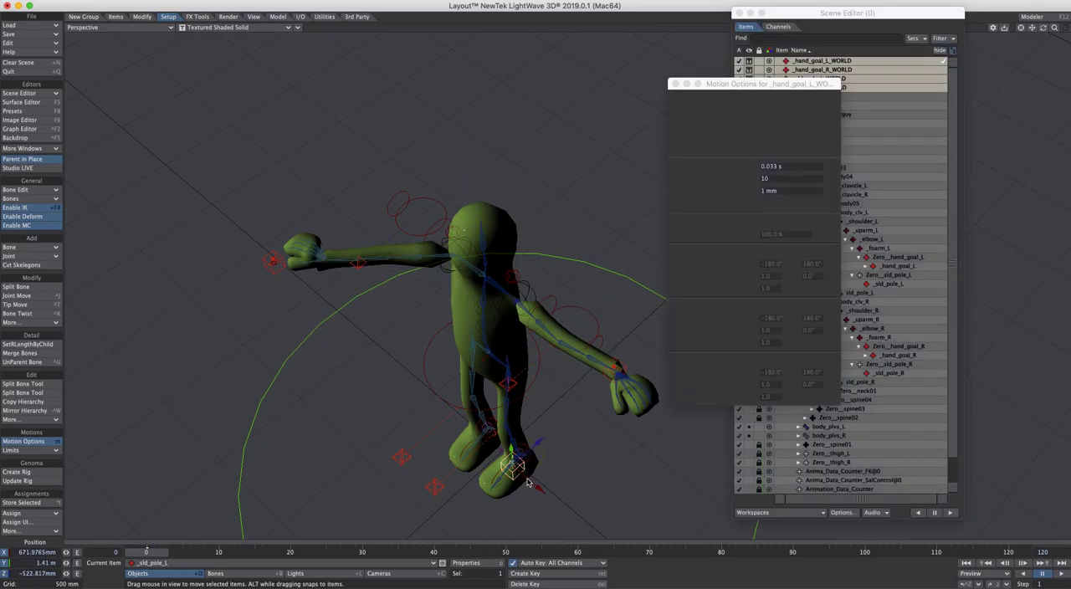
left_click(617, 368)
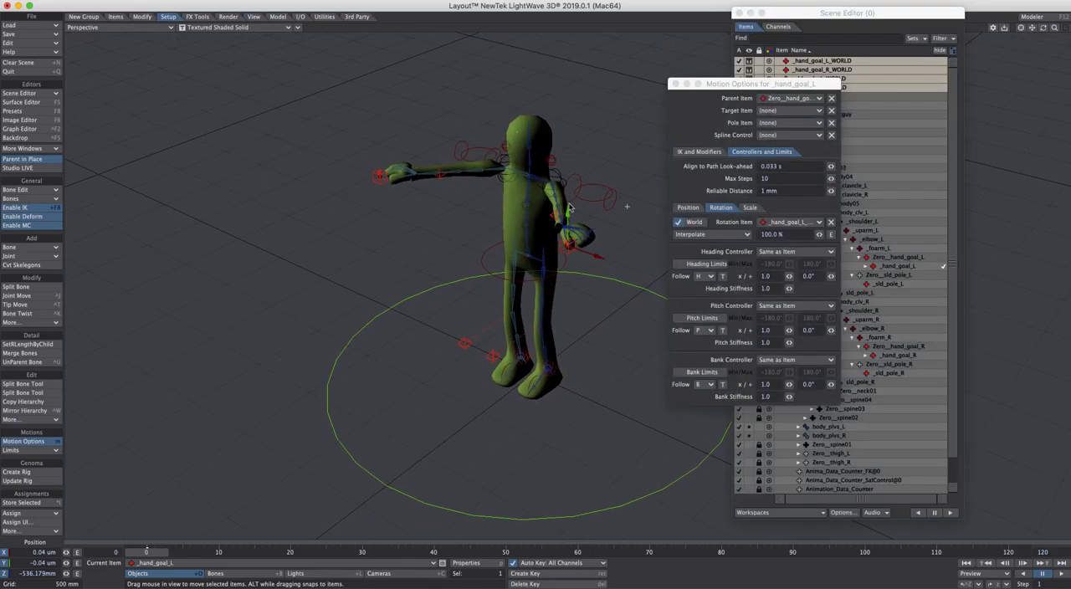
Rotate the _body control to test how the arms follow the world-space nulls, and undo the rotation
left_click(542, 271)
key("y")
left_click_drag(562, 262, 544, 231)
key("ctrl+z")
key("ctrl+z")
key("ctrl+z")
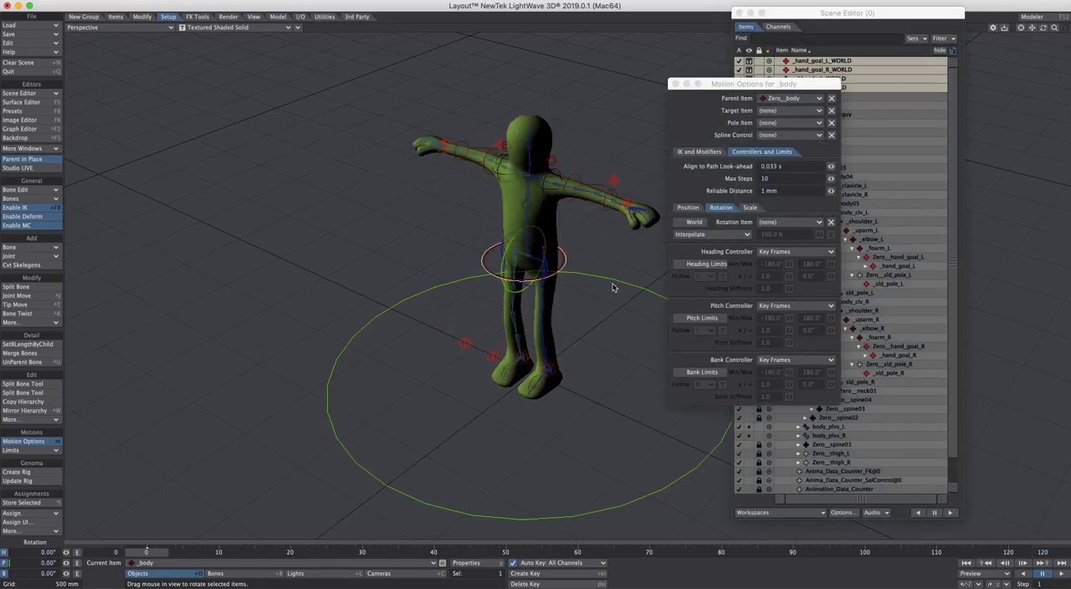
left_click_drag(604, 297, 576, 311, "alt")
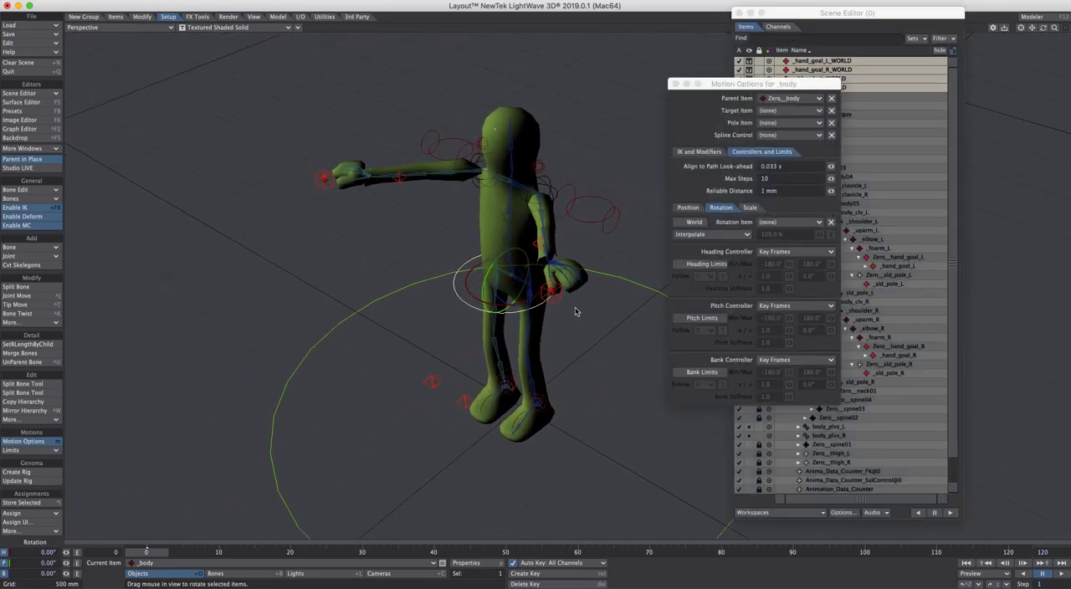
left_click_drag(623, 295, 591, 329, "alt")
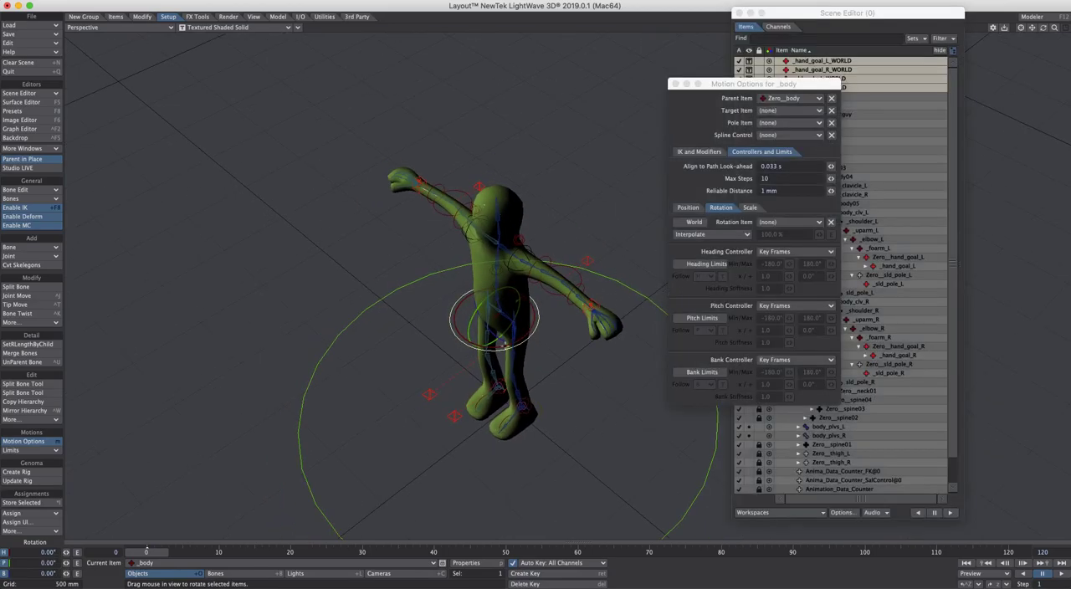
Add a null object named IKFK_SWITCH to the scene
left_click(915, 14)
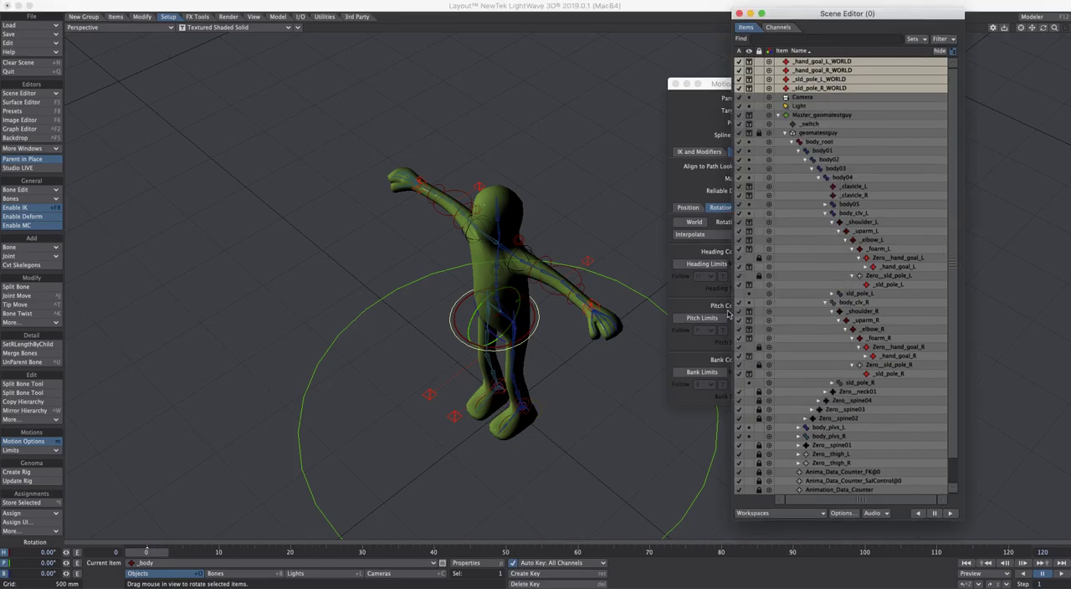
key("ctrl+n")
key("BackSpace")
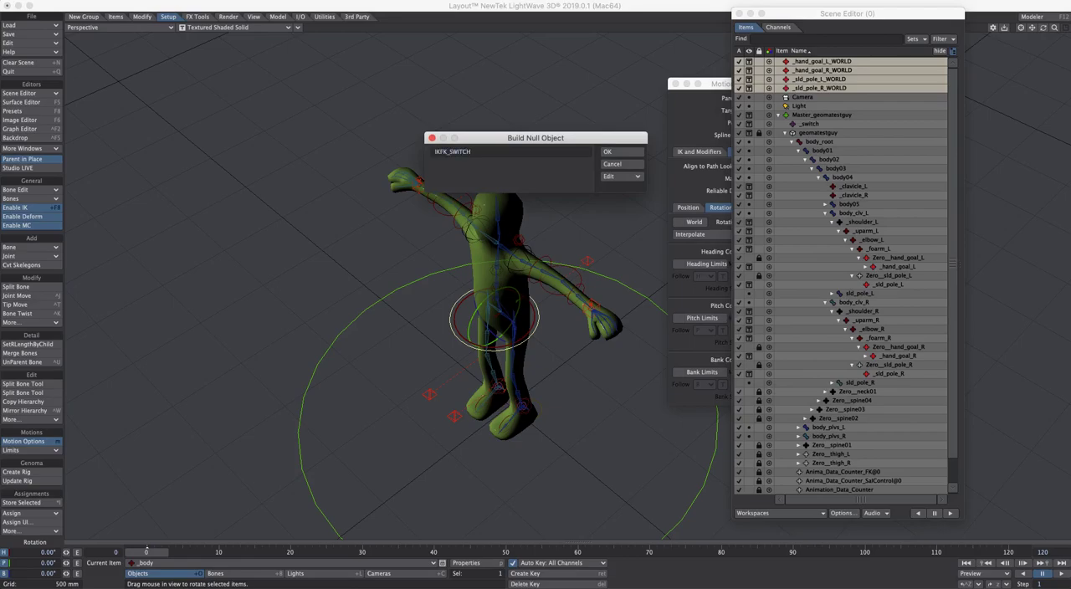
key("Return")
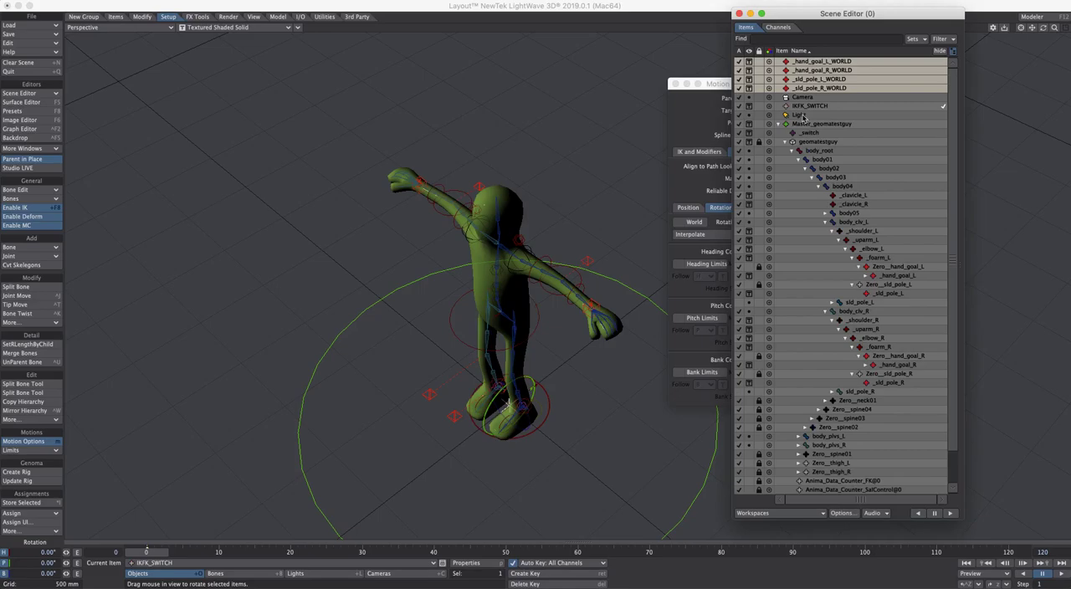
Move the IKFK_SWITCH null beside the character to about X -1.86 m, Z -502 mm
left_click(826, 107)
key("t")
left_click_drag(539, 390, 272, 297)
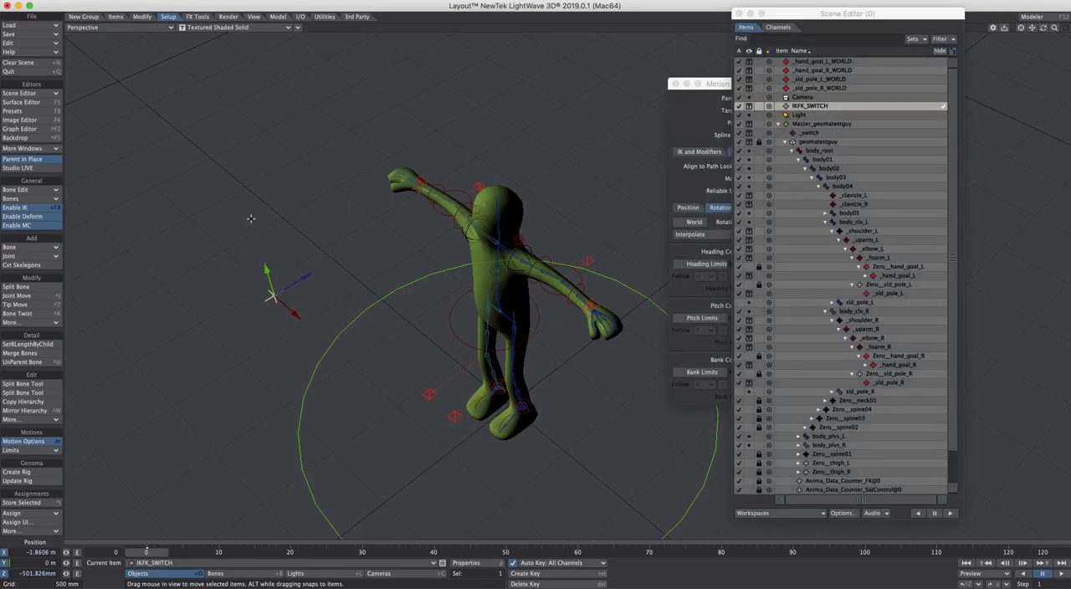
Lock all three stretch channels and all three rotation channels of IKFK_SWITCH
key("h")
left_click(5, 552)
left_click(5, 564)
left_click(5, 574)
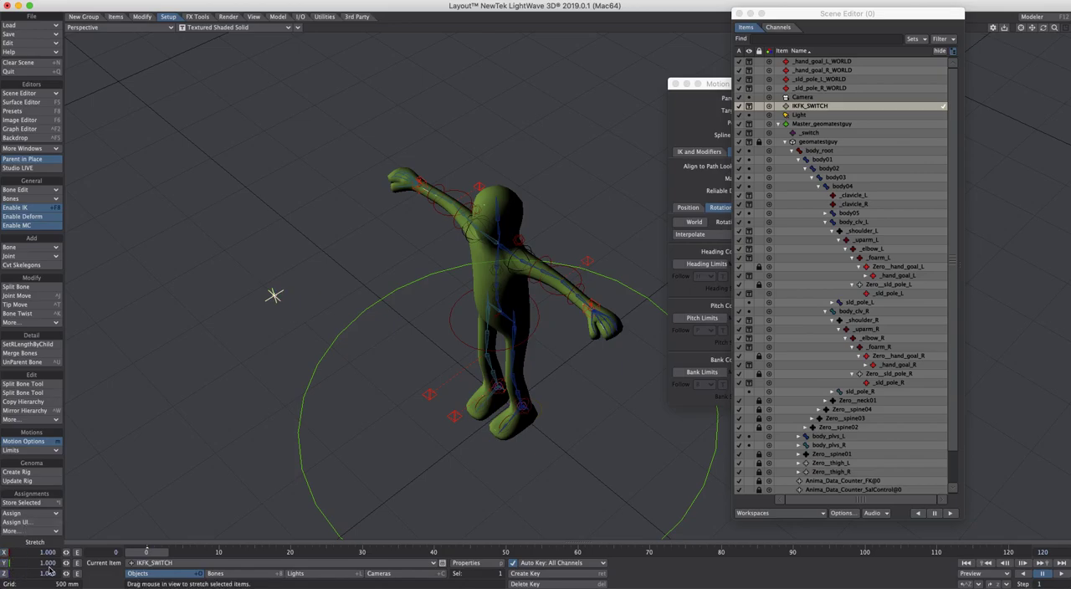
key("y")
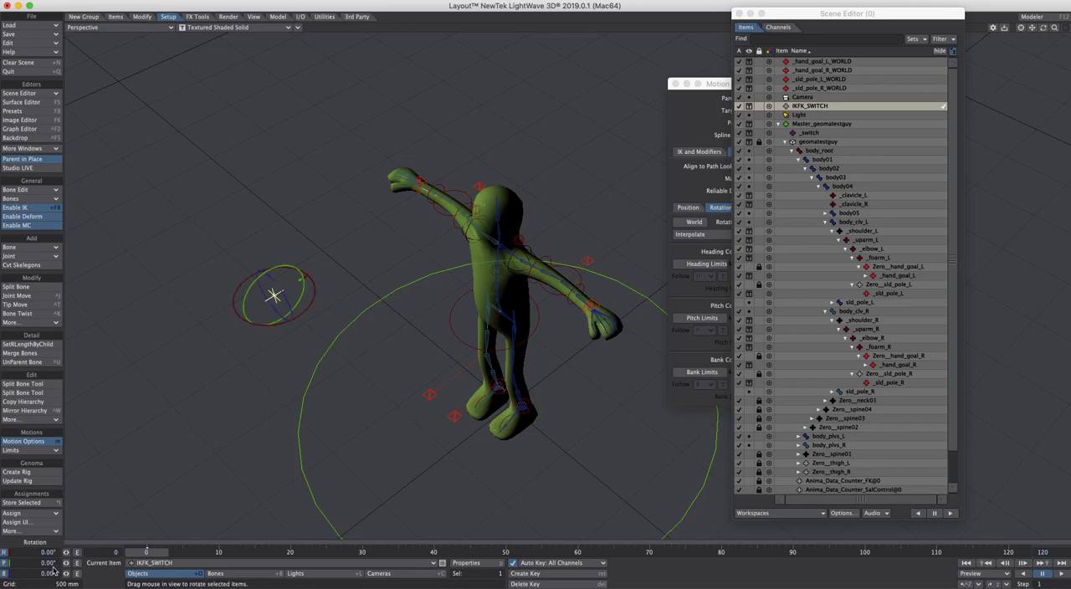
left_click(5, 553)
left_click(5, 564)
left_click(5, 574)
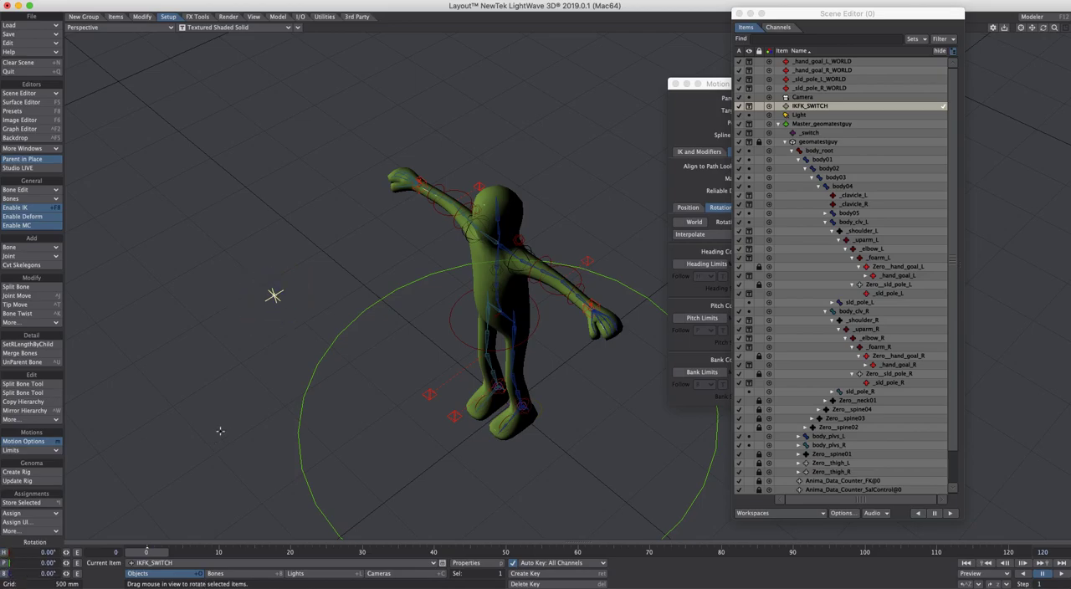
Enable the Y position limits of IKFK_SWITCH and edit their minimum value in its motion options
key("m")
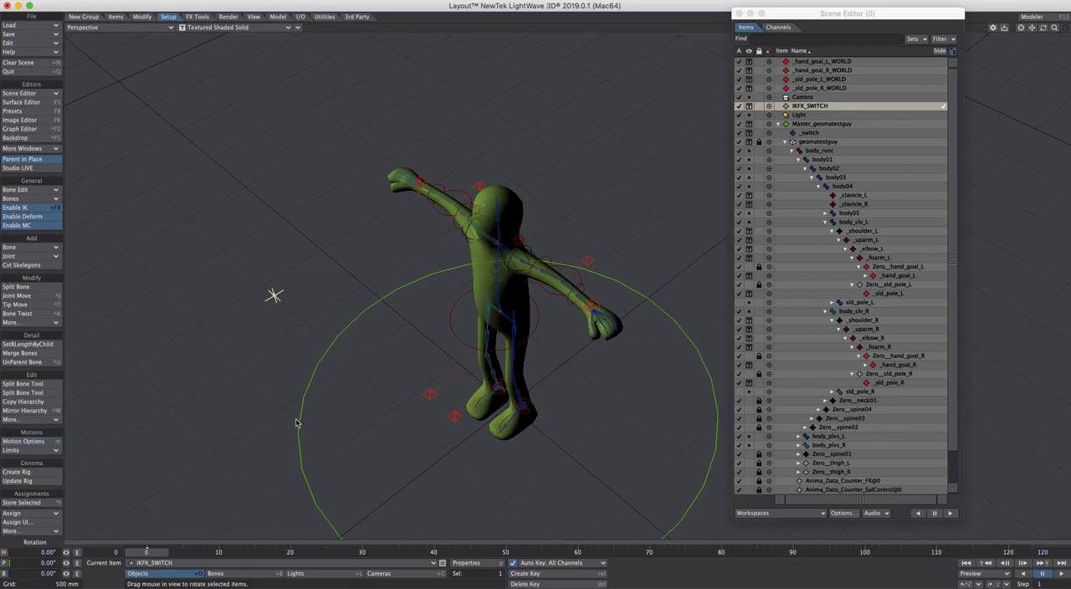
key("m")
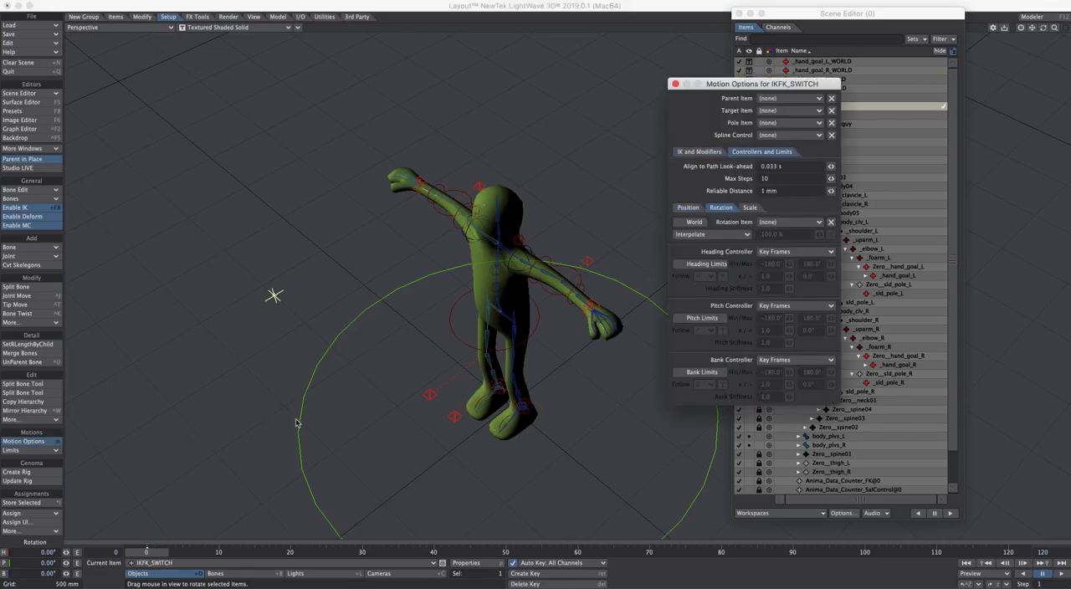
left_click(688, 208)
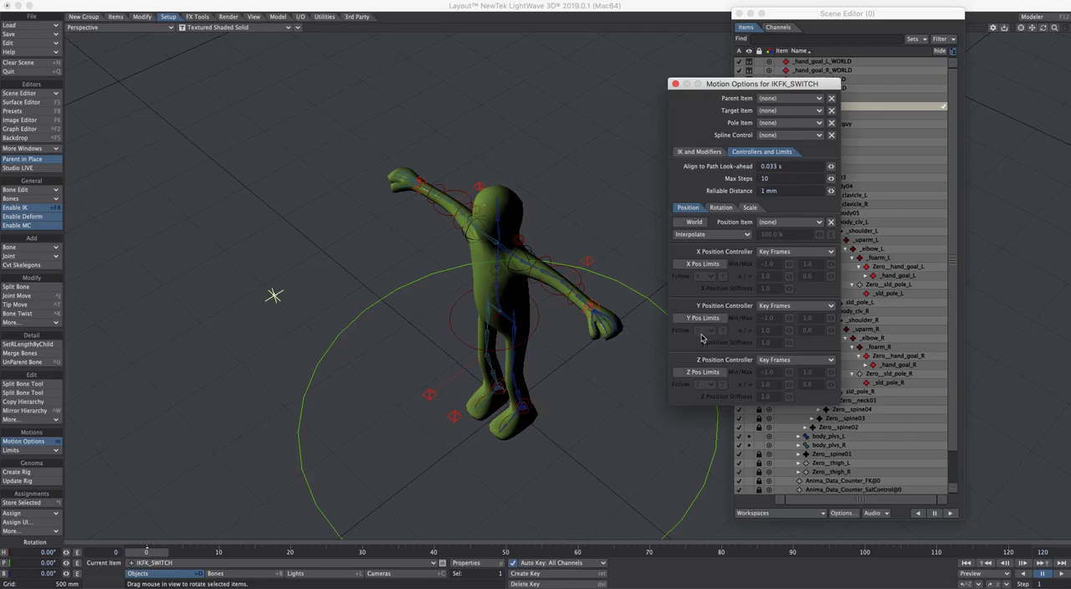
left_click(679, 318)
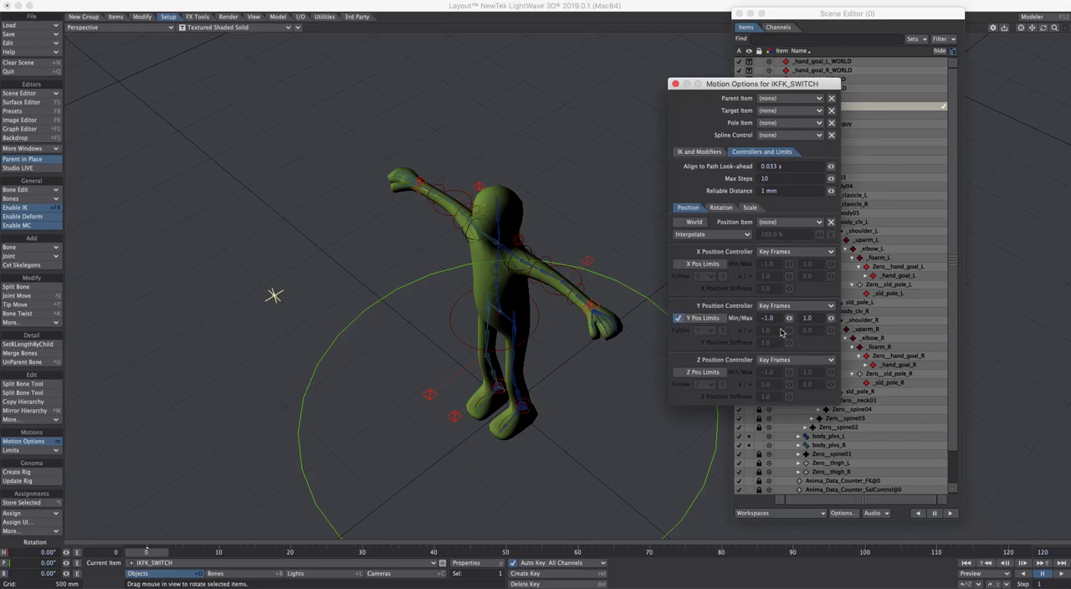
left_click(768, 318)
left_click(675, 85)
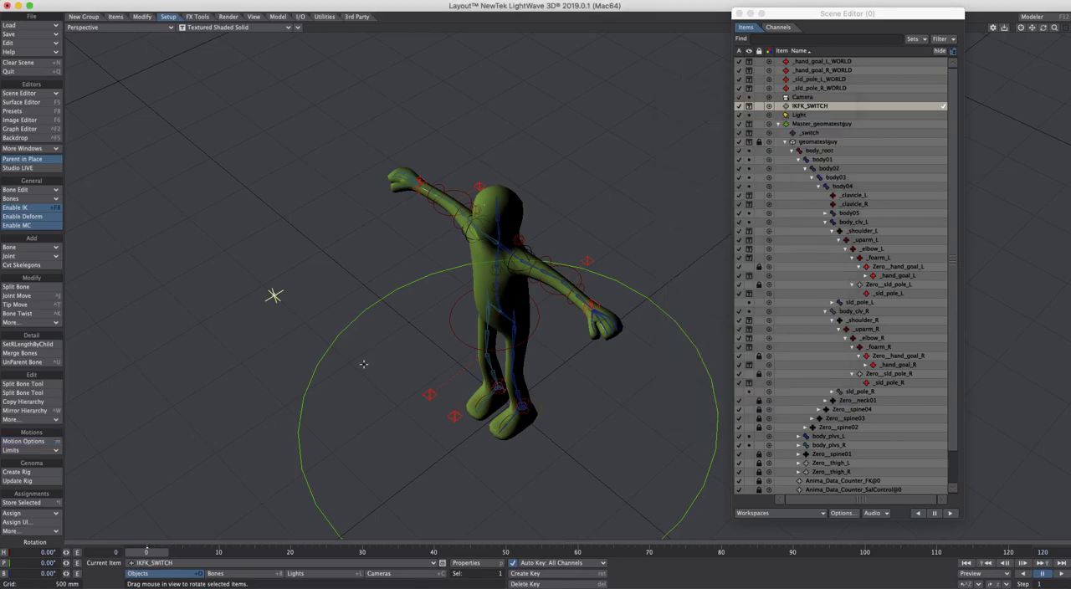
Raise IKFK_SWITCH along Y to test its limits and bring it back down to its starting height
key("t")
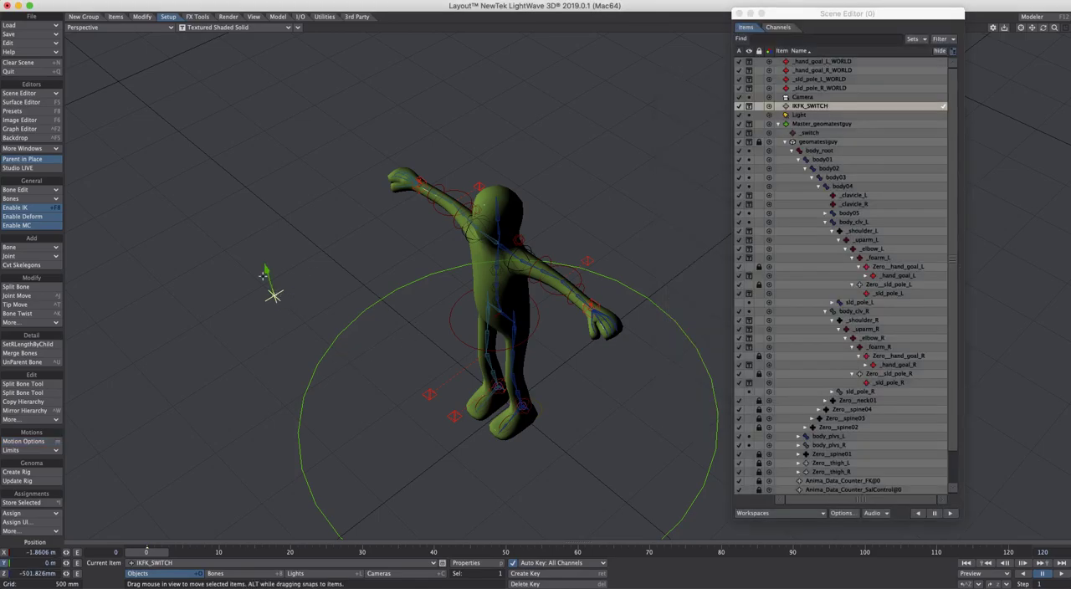
left_click_drag(274, 295, 240, 186)
left_click_drag(240, 162, 266, 269)
left_click_drag(266, 271, 266, 270)
Review _sld_pole_L and the _hand_goal and _sld_pole _WORLD nulls by selecting them one after another
left_click(590, 262)
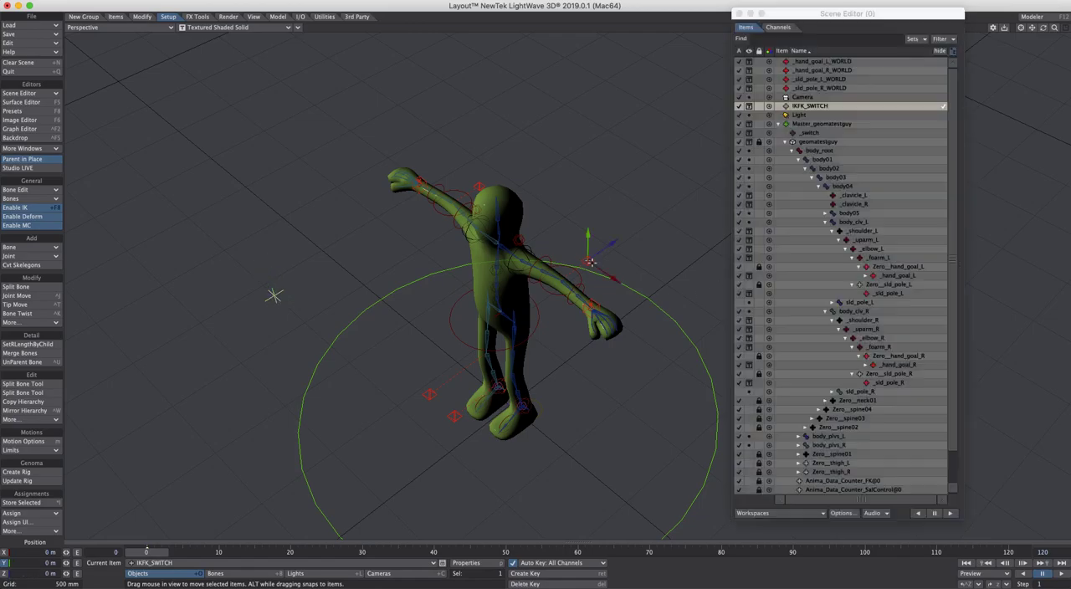
left_click(839, 63)
left_click(837, 79)
left_click(838, 88)
left_click(842, 63)
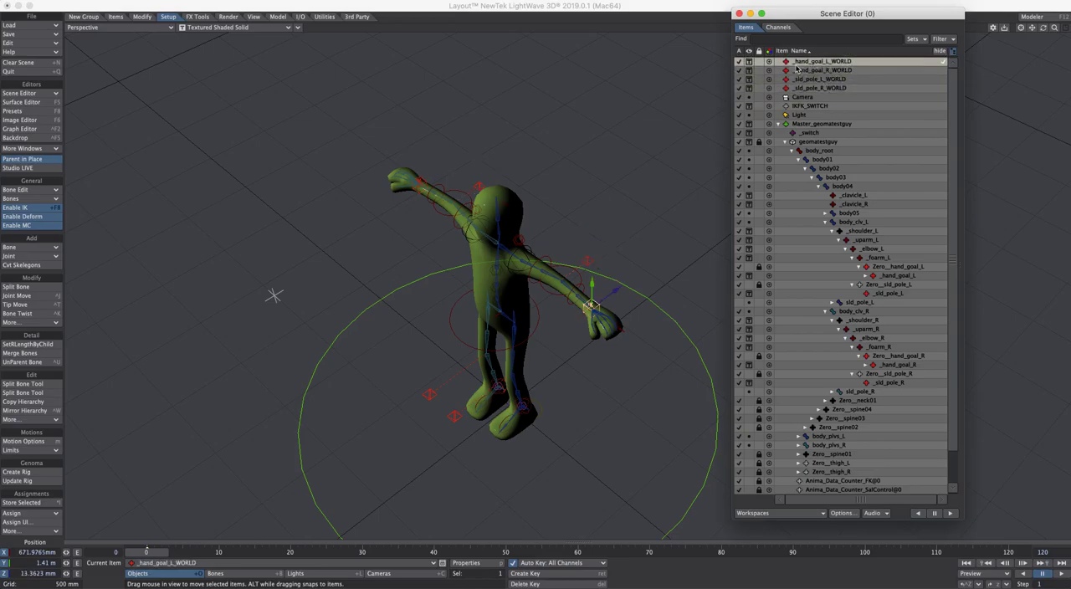
Check the position and rotation controllers of Zero__hand_goal_L in its motion options
left_click(915, 269)
key("m")
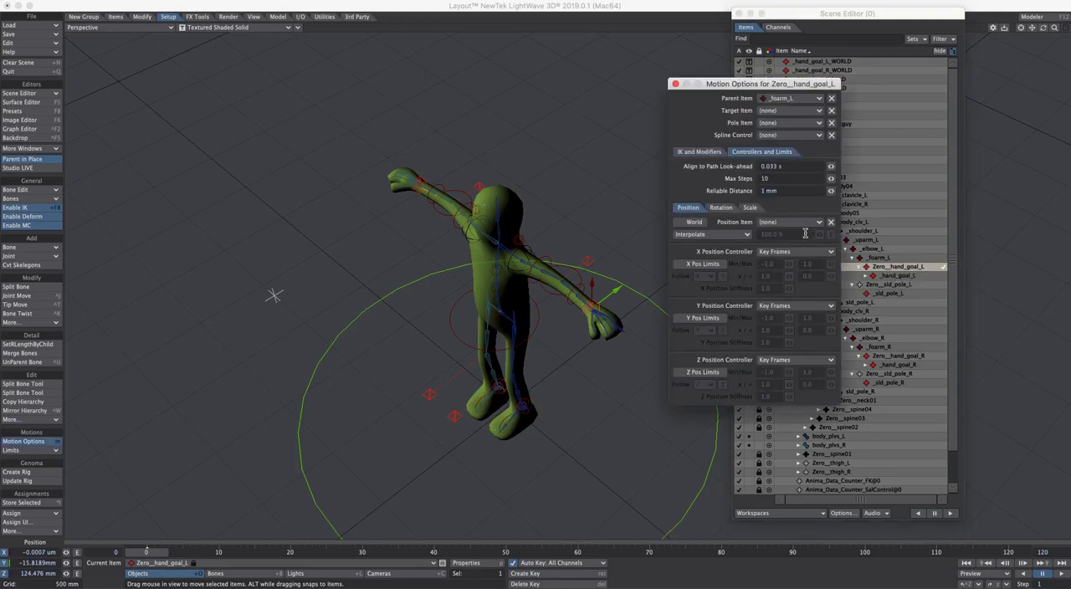
left_click(722, 207)
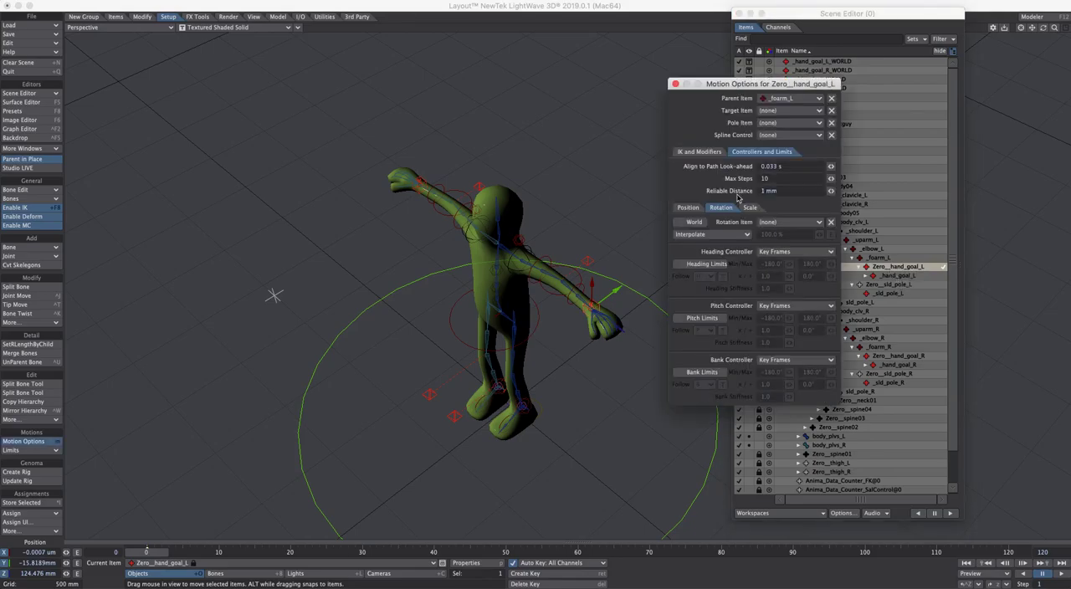
left_click(688, 208)
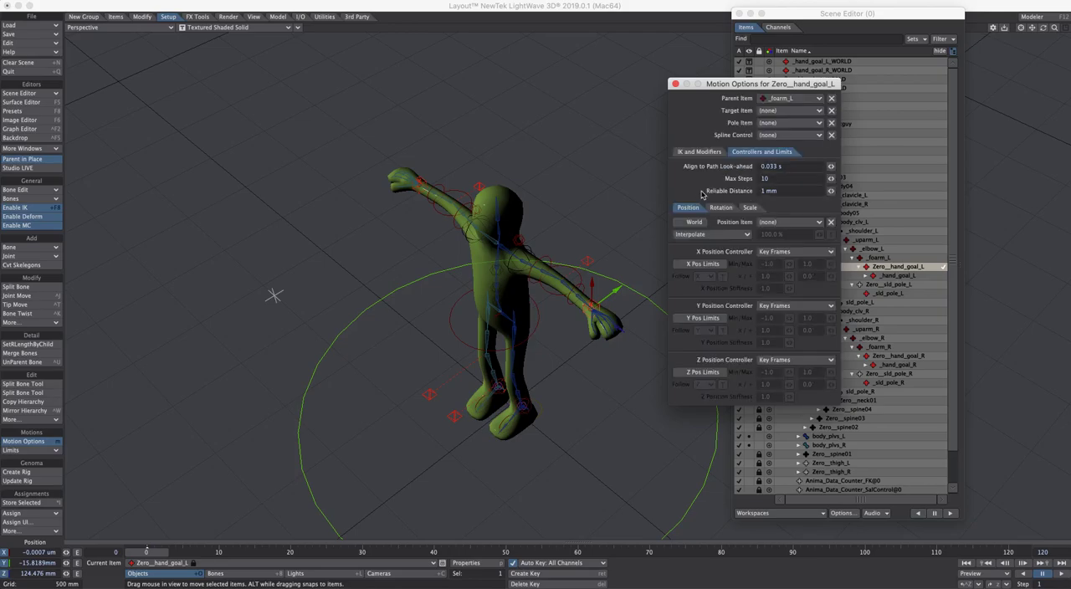
left_click(676, 83)
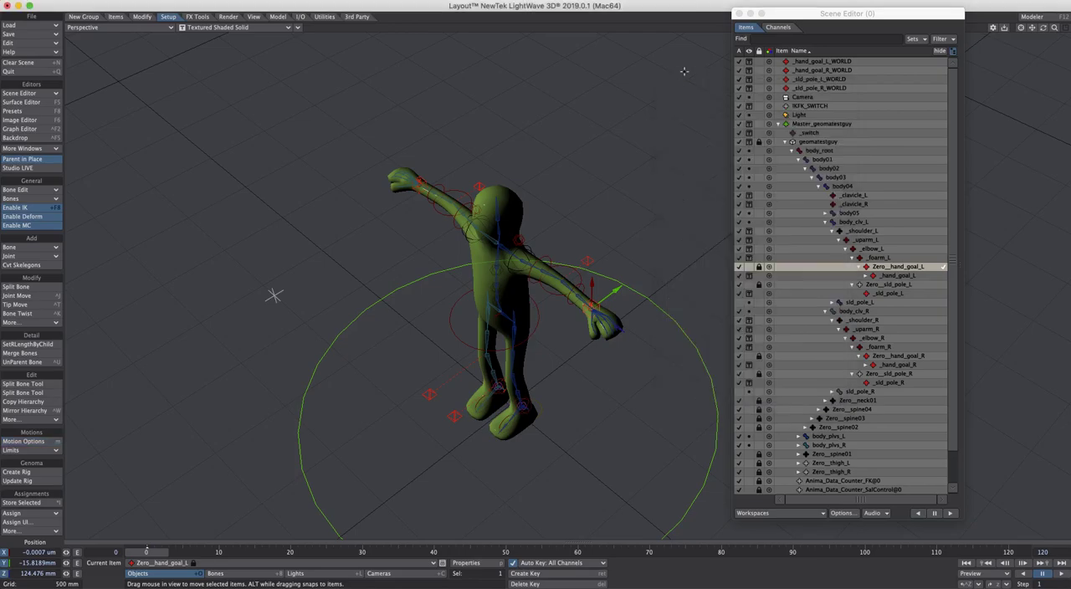
Review the position and rotation controllers of _hand_goal_L in its motion options
left_click(901, 276)
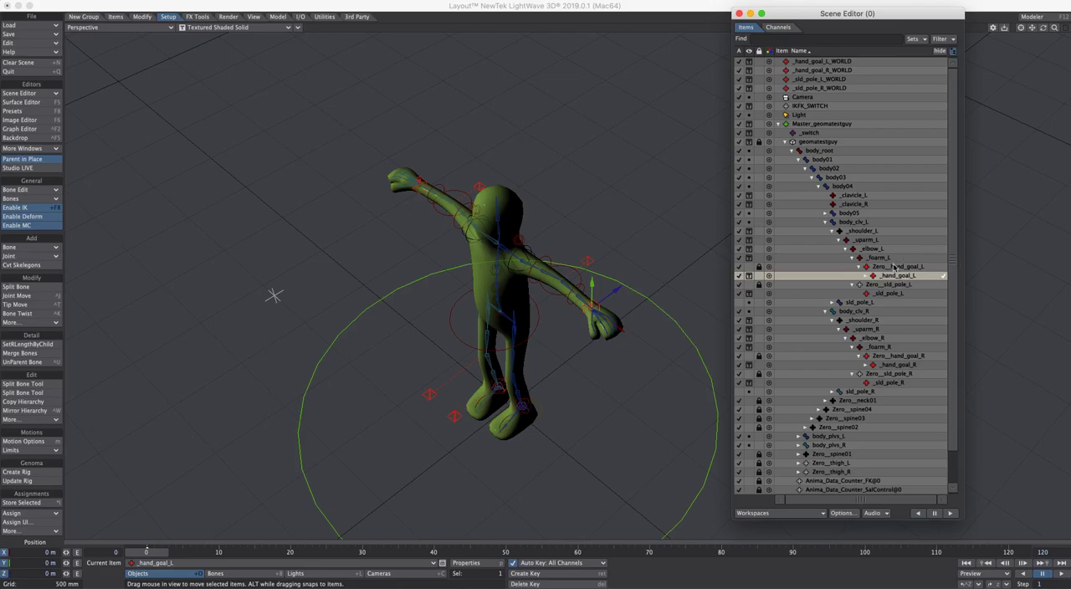
key("m")
left_click(725, 211)
left_click(697, 208)
left_click(719, 208)
left_click(692, 209)
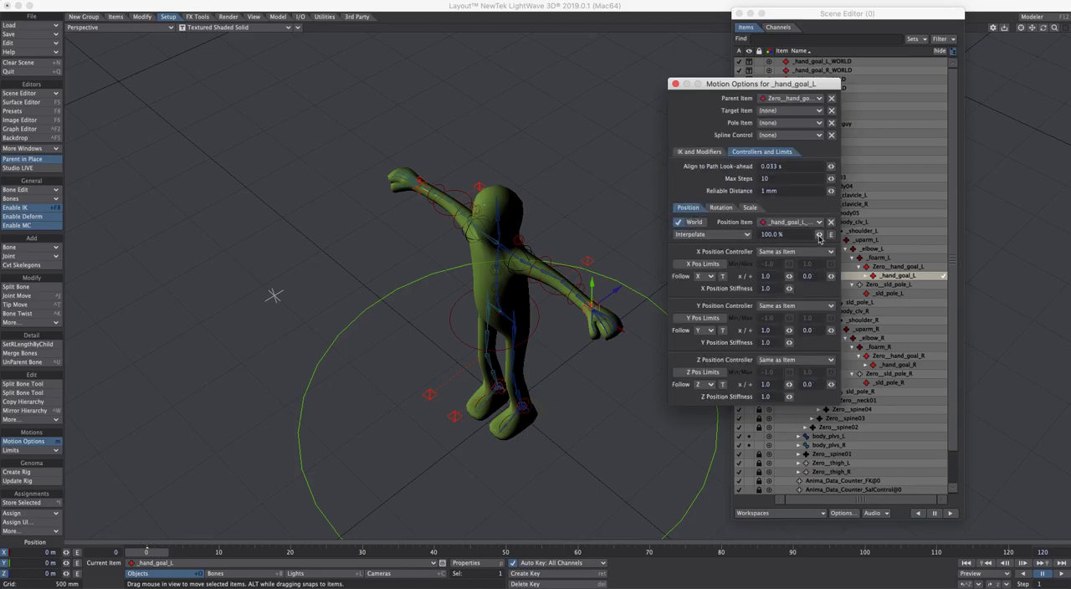
Open the position blend envelope of _hand_goal_L for editing and add a Cycler modifier to it
left_click(832, 234)
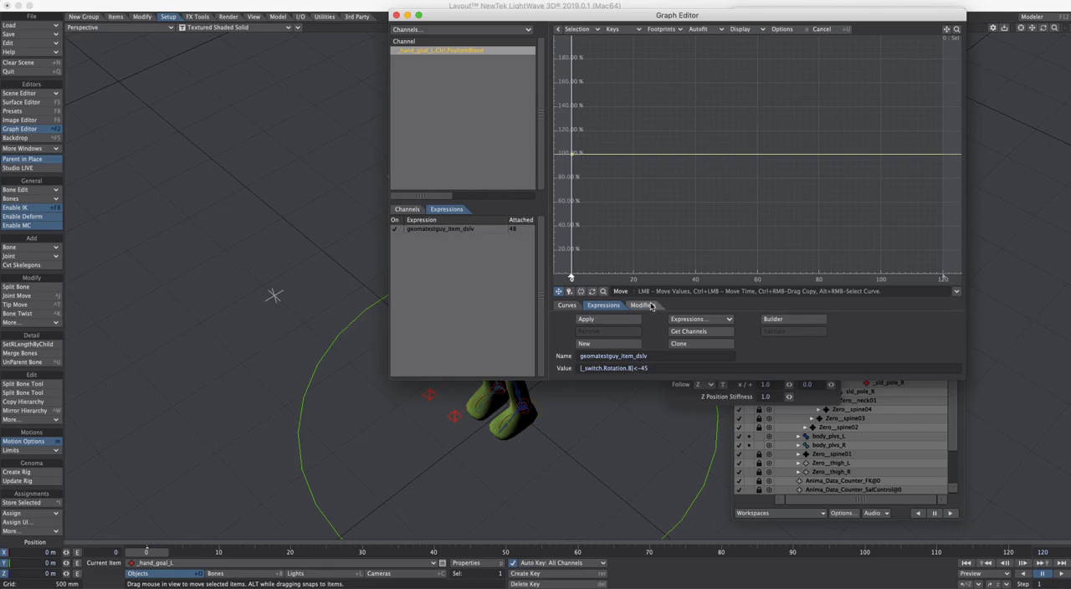
left_click_drag(716, 16, 743, 63)
left_click_drag(761, 73, 717, 37)
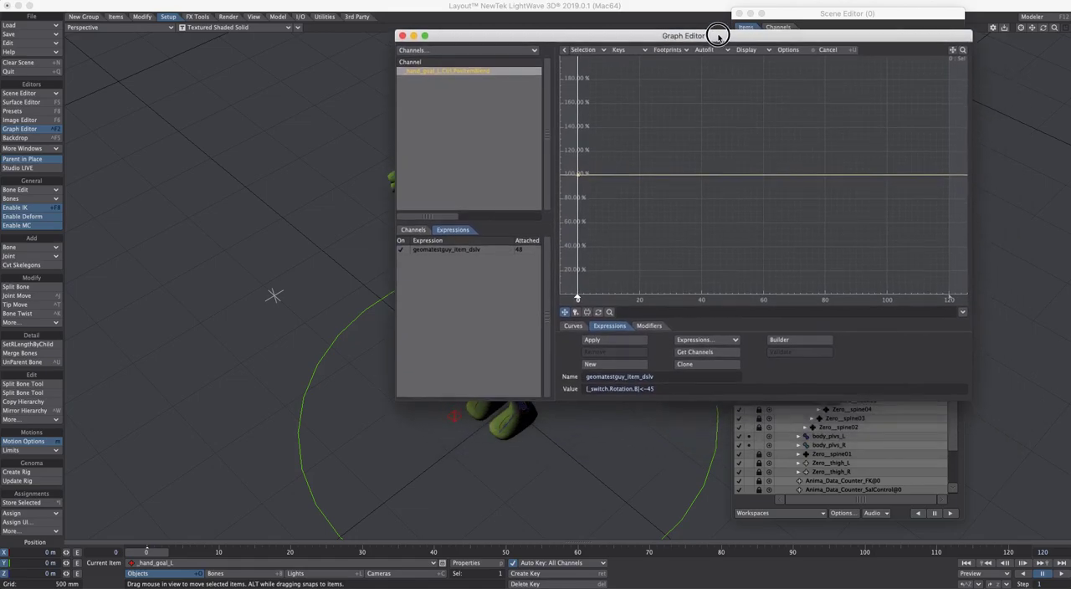
left_click(655, 329)
left_click(620, 328)
left_click(649, 327)
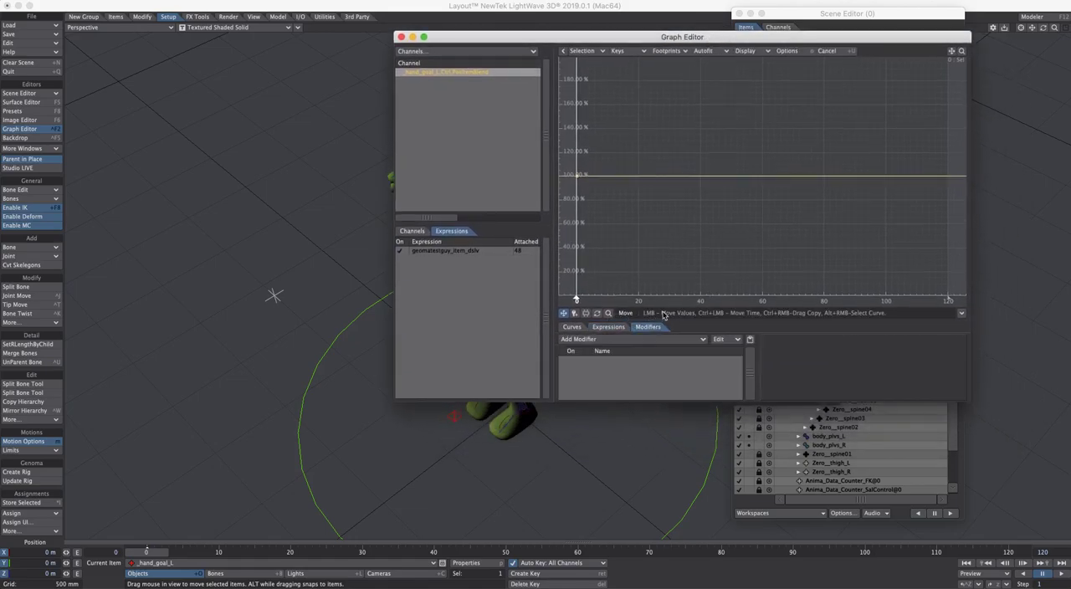
left_click(610, 327)
left_click(650, 325)
left_click_drag(706, 41, 777, 12)
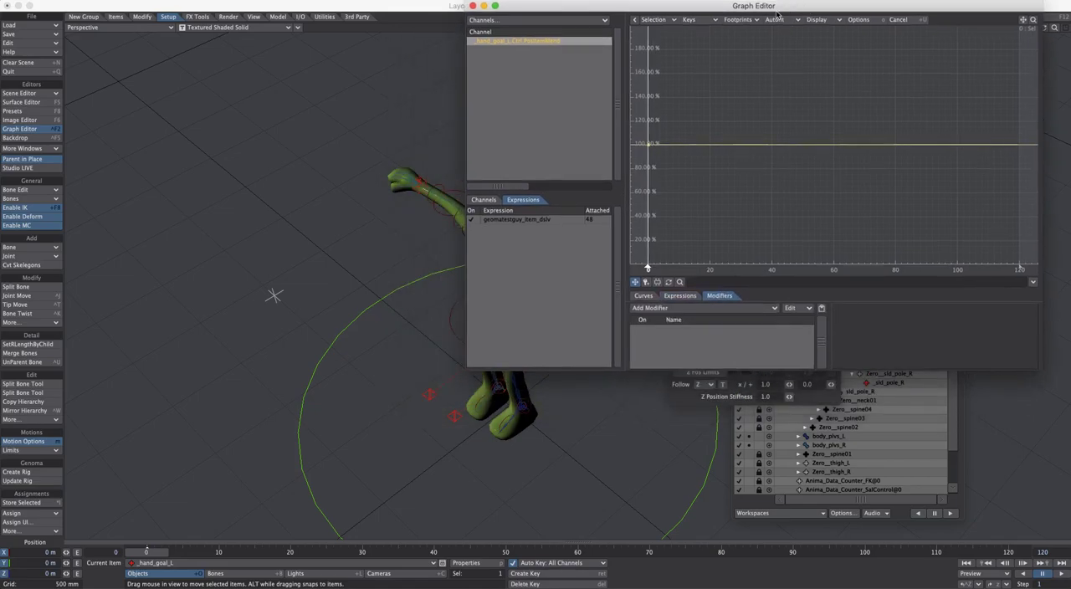
left_click_drag(889, 11, 878, 45)
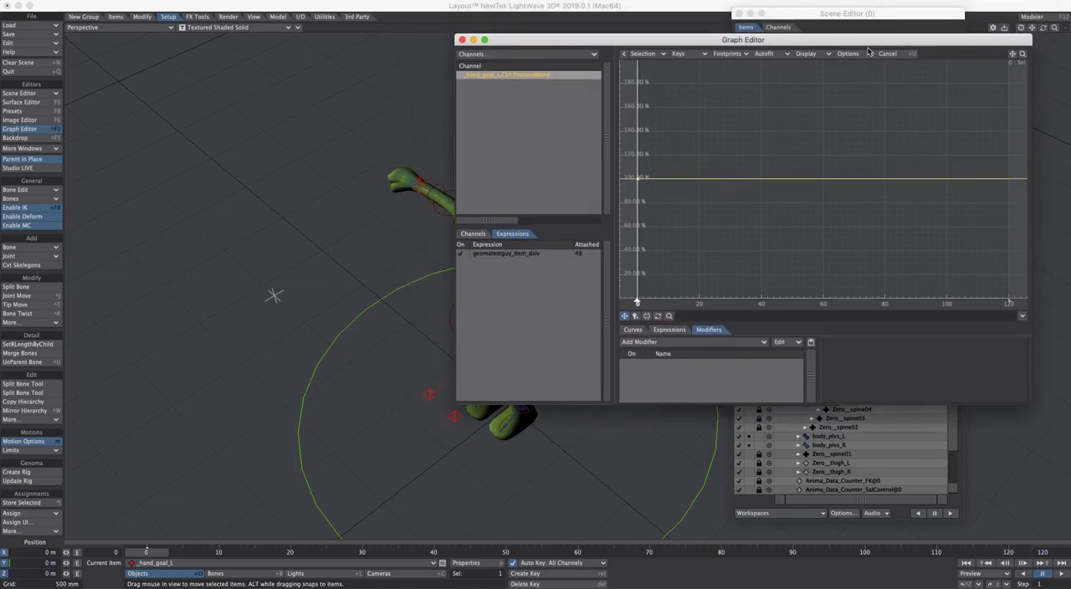
left_click(665, 342)
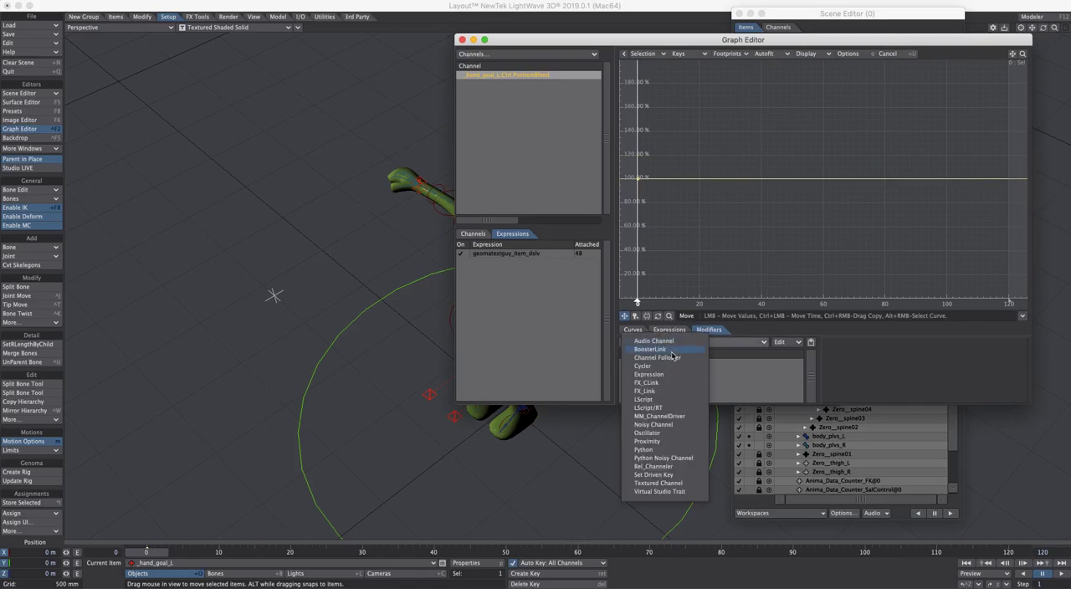
type("cyc")
left_click(652, 348)
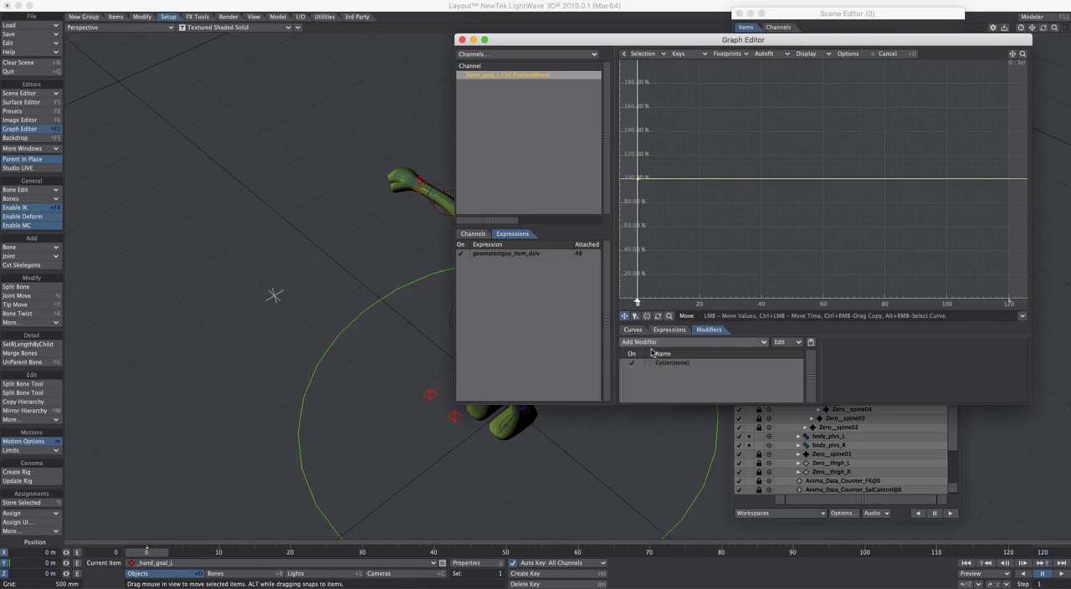
Link the Cycler to the IKFK_SWITCH Position.Y channel, keeping the controller range from 0.0 to 1.0
double_click(682, 363)
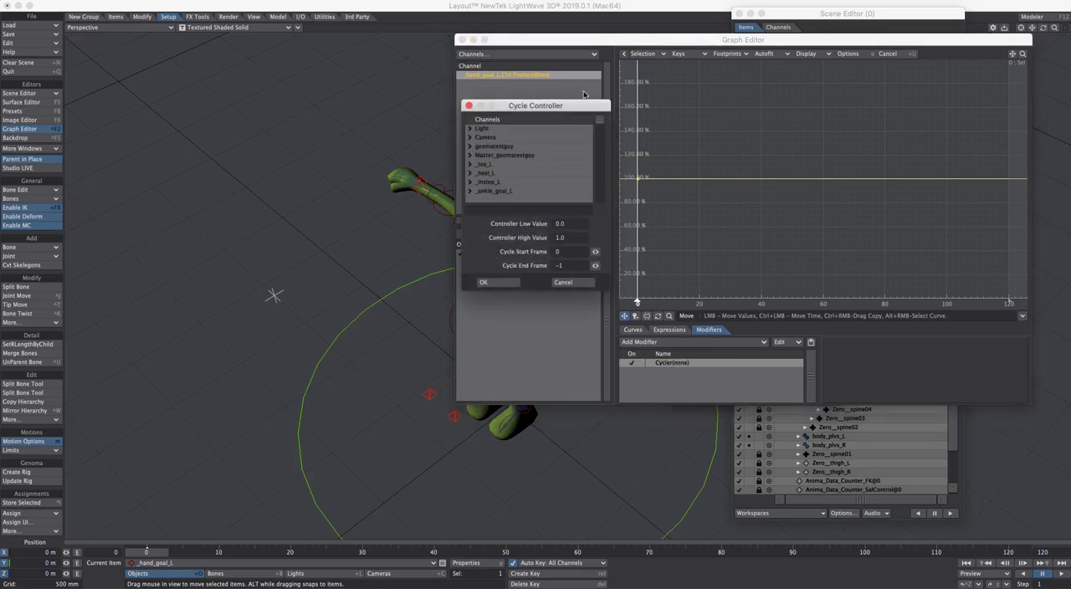
left_click_drag(599, 121, 600, 236)
left_click(471, 192)
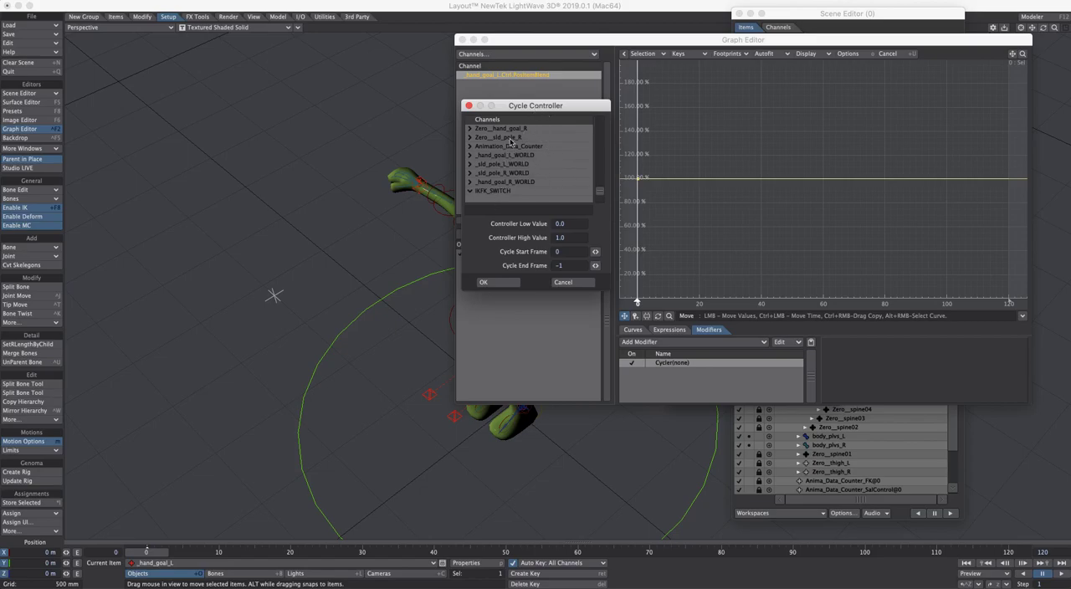
left_click_drag(599, 192, 601, 194)
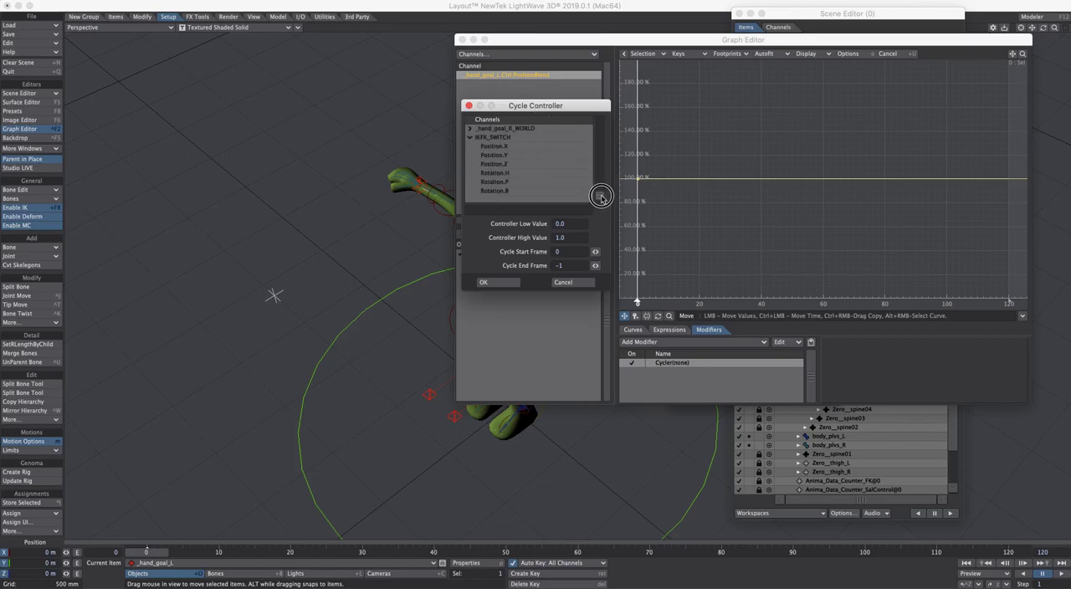
left_click(503, 156)
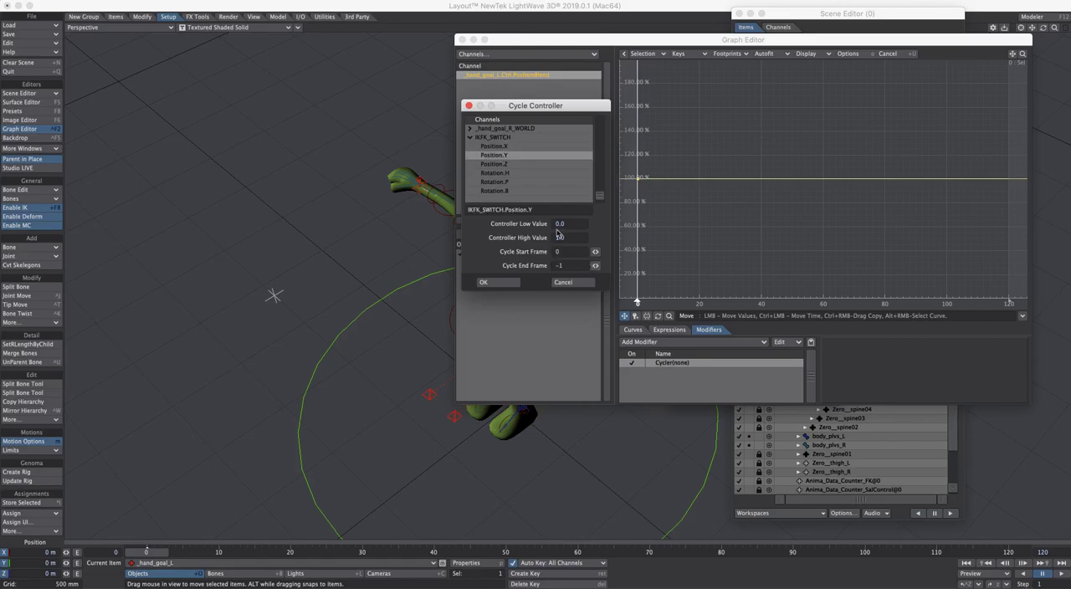
left_click(508, 283)
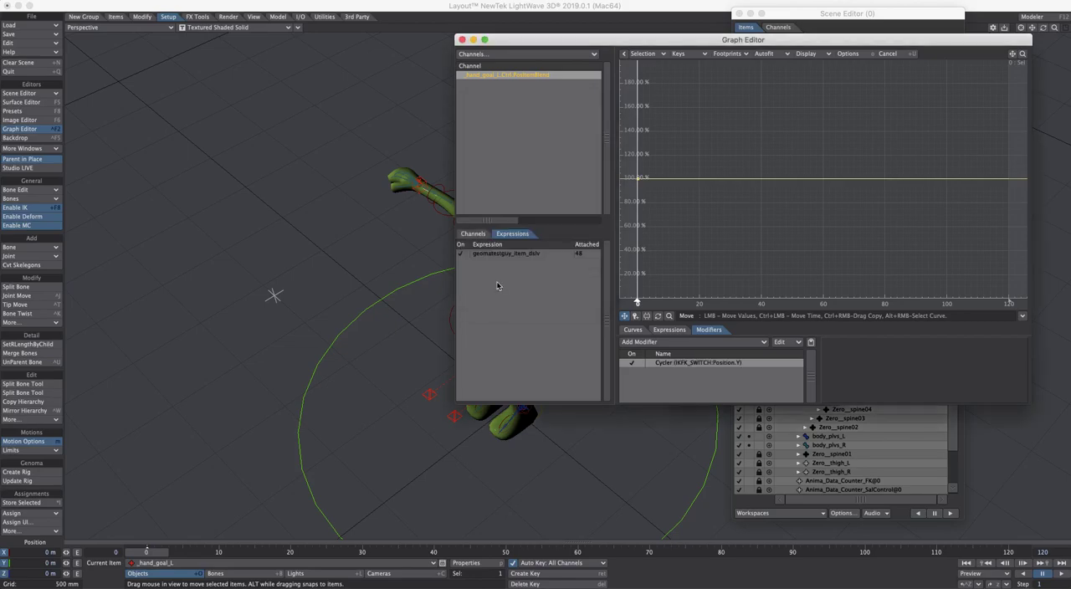
Add a 100% key at frame -1 to the position blend curve and set the frame 0 key to 0%
left_click_drag(721, 200, 853, 156, "ctrl+alt")
left_click(807, 205)
left_click_drag(807, 209, 963, 98, "ctrl+alt")
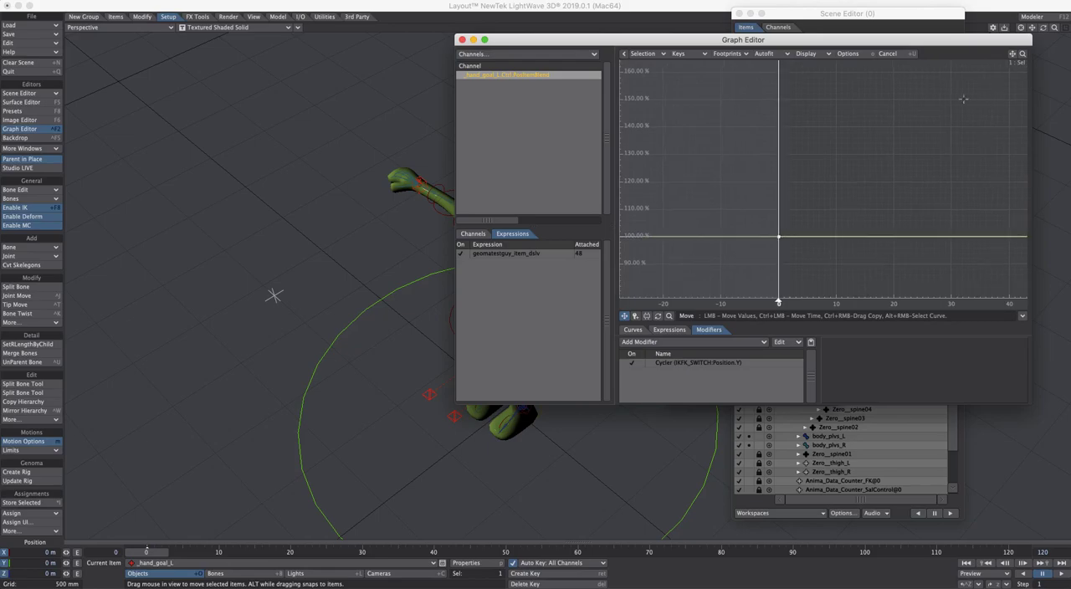
left_click(771, 239)
left_click(633, 330)
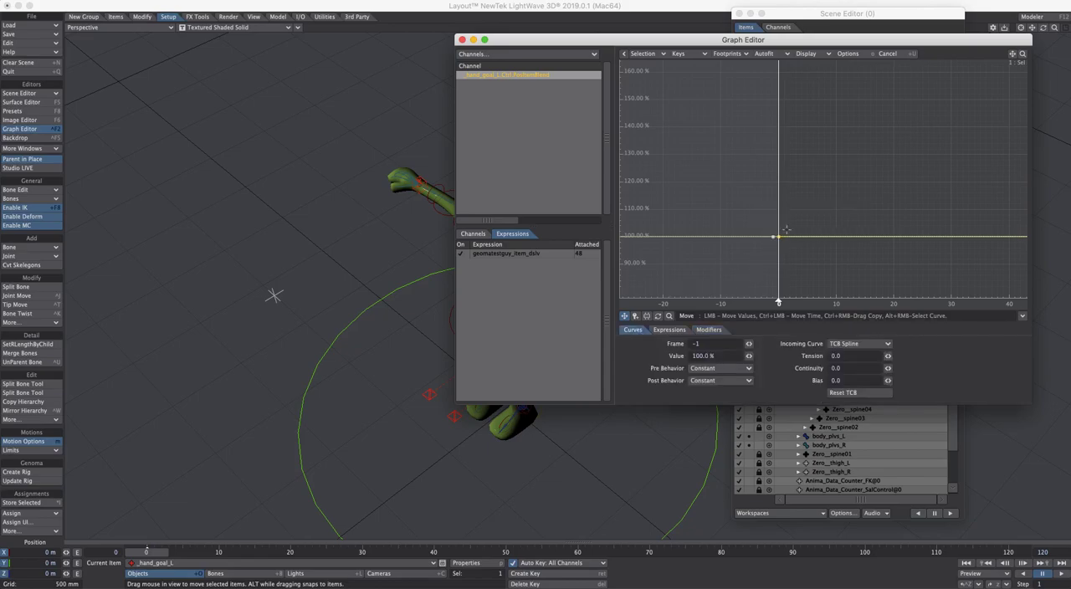
left_click(709, 343)
right_click_drag(789, 224, 775, 249)
left_click_drag(725, 354, 688, 358)
type("0")
key("Return")
Raise IKFK_SWITCH along Y and bring it back down to 0 m to test the cycled position blend
left_click_drag(387, 314, 536, 310, "ctrl+alt")
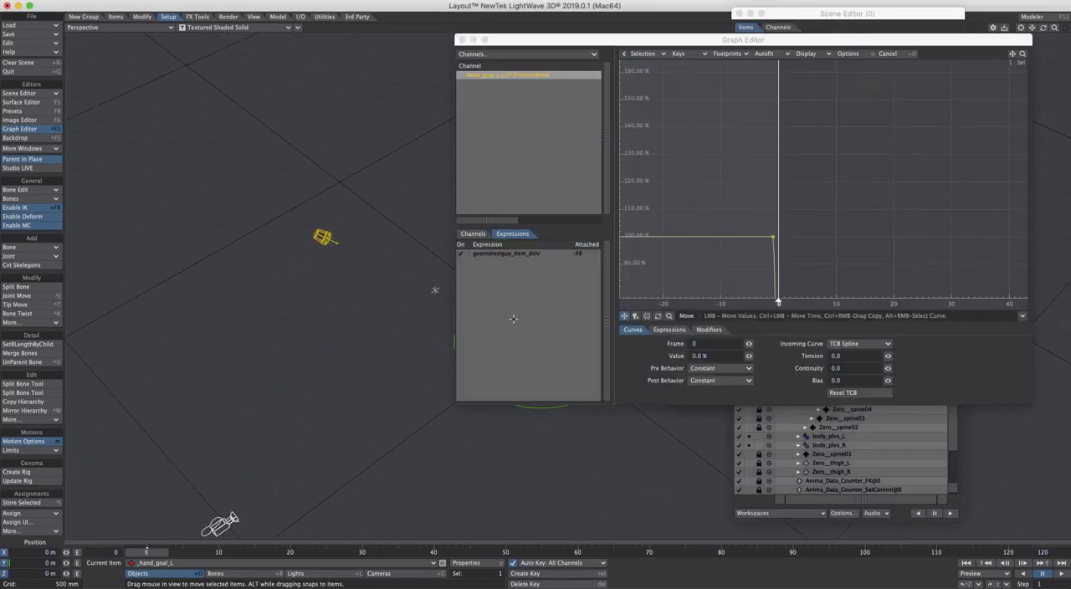
left_click_drag(577, 41, 606, 42)
left_click_drag(381, 251, 477, 259, "ctrl+alt")
left_click_drag(418, 335, 400, 350, "alt")
left_click(375, 288)
left_click_drag(795, 239, 774, 272, "ctrl+alt")
left_click_drag(921, 247, 900, 325, "ctrl+alt")
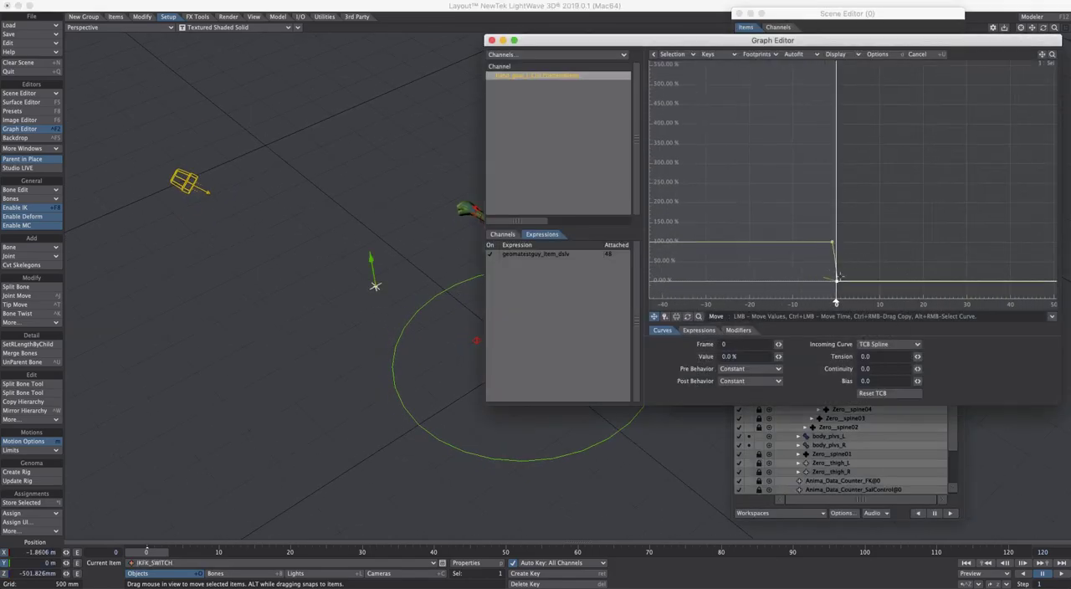
left_click_drag(363, 266, 373, 149)
left_click_drag(329, 222, 333, 241)
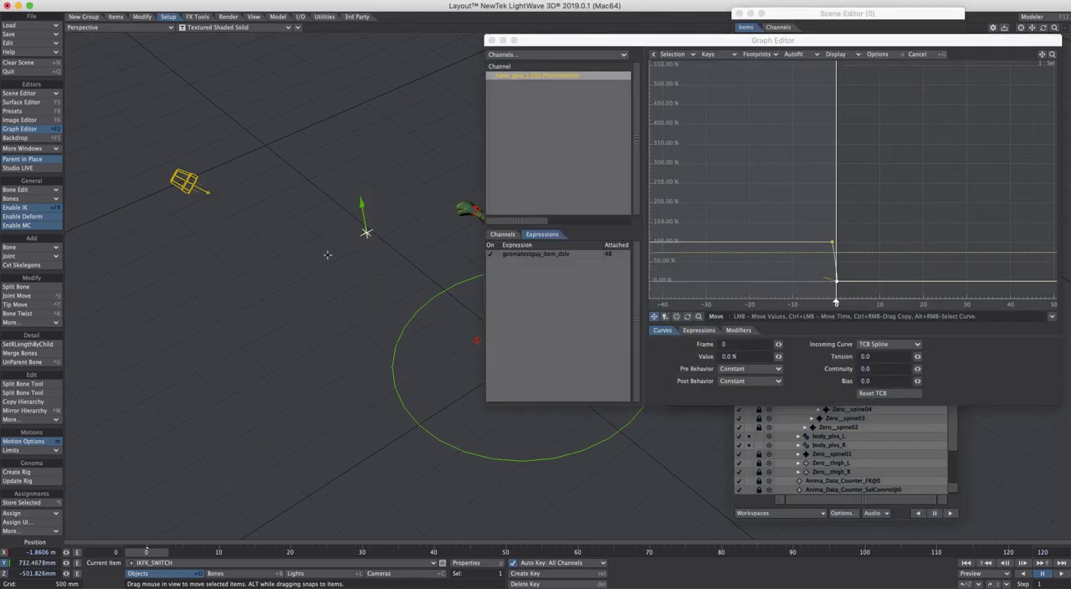
left_click_drag(363, 196, 368, 295)
left_click_drag(368, 239, 374, 269)
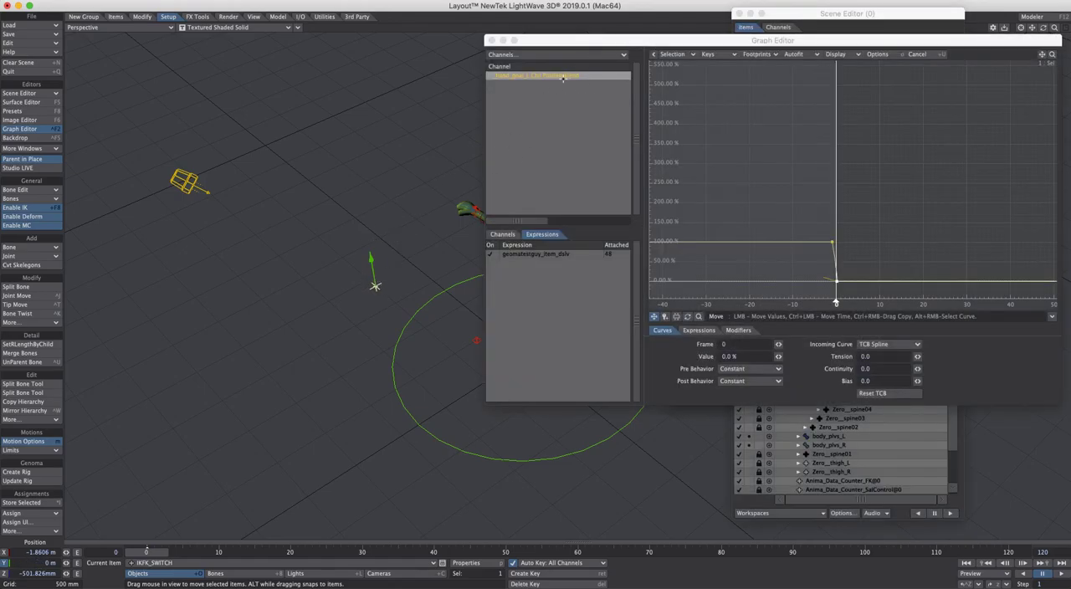
Close the curve editor and inspect the position controllers of _hand_goal_L in its motion options
left_click(492, 40)
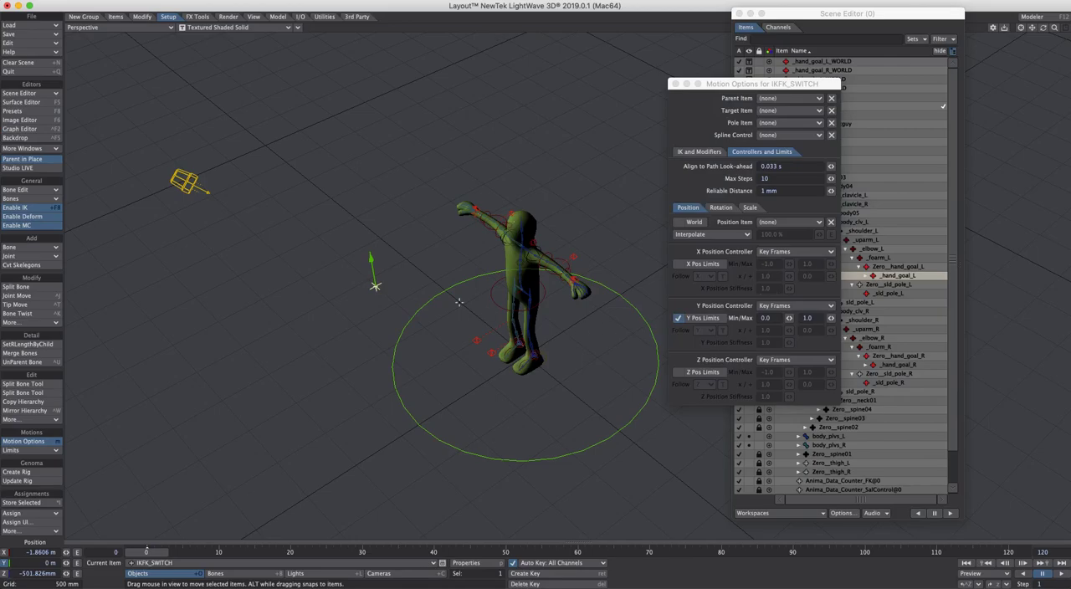
mouse_move(369, 258)
left_mouse_down()
mouse_move(363, 205)
mouse_move(370, 259)
left_mouse_up()
left_click(710, 226)
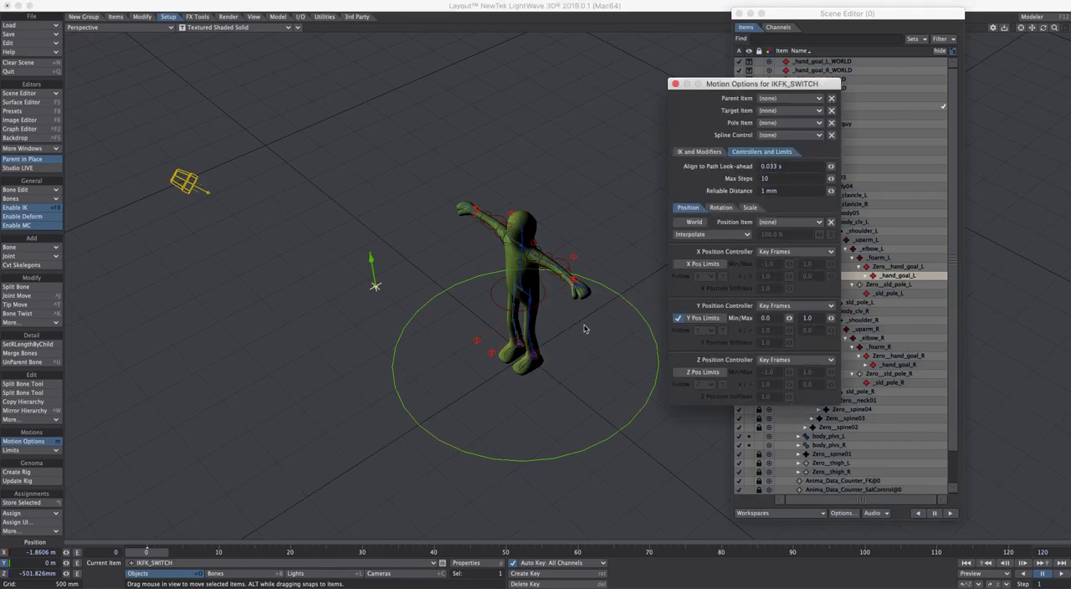
left_click(907, 276)
left_click(731, 89)
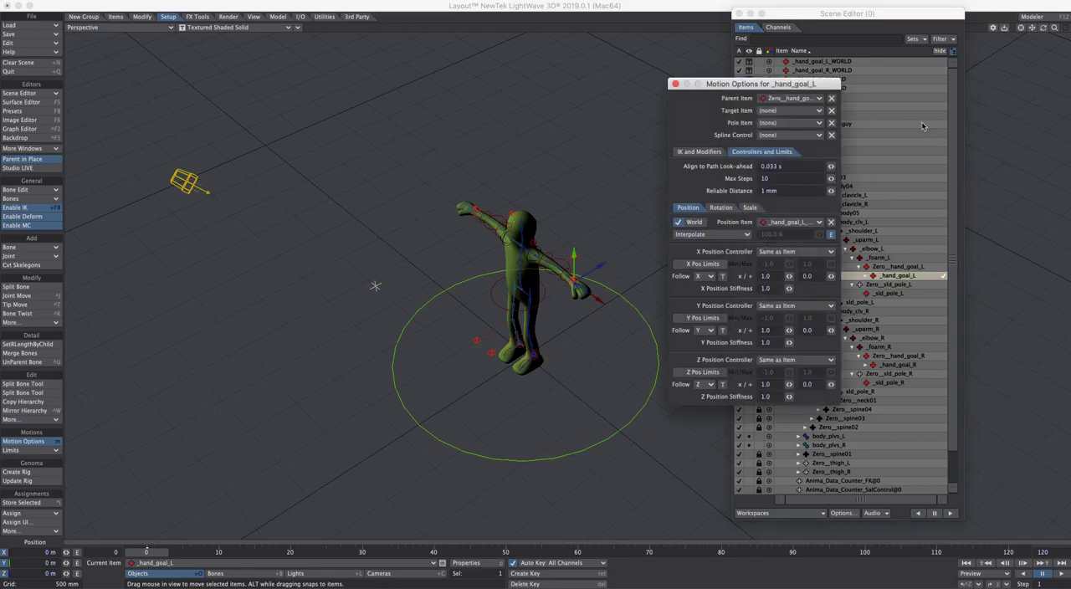
left_click_drag(816, 85, 777, 91)
Select _hand_goal_L_WORLD and IKFK_SWITCH in turn and check the switch's motion options
left_click(844, 62)
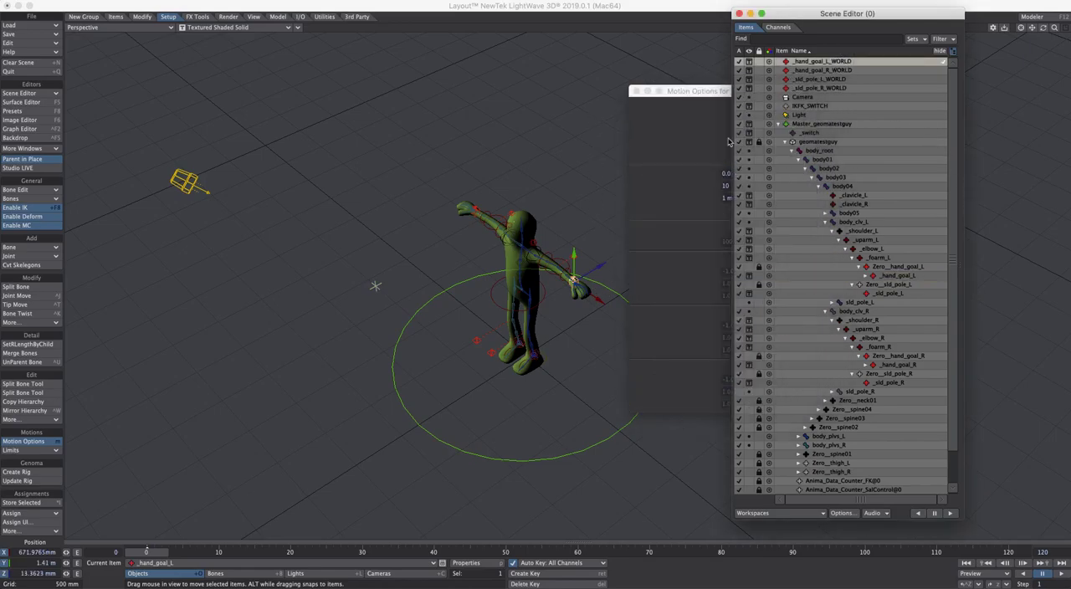
left_click(377, 292)
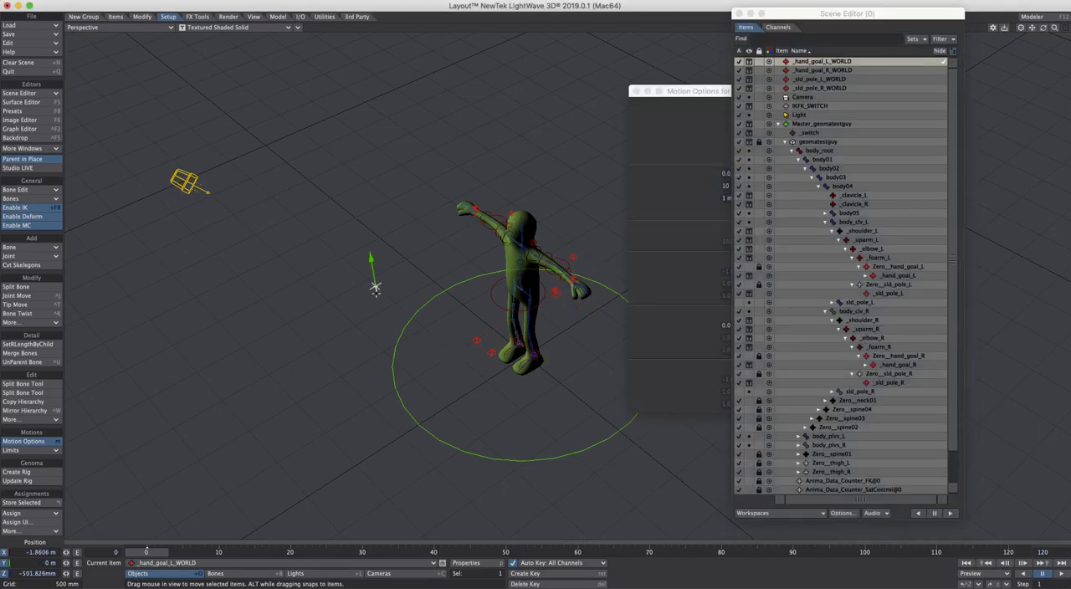
mouse_move(376, 289)
left_mouse_down()
mouse_move(363, 212)
mouse_move(375, 286)
left_mouse_up()
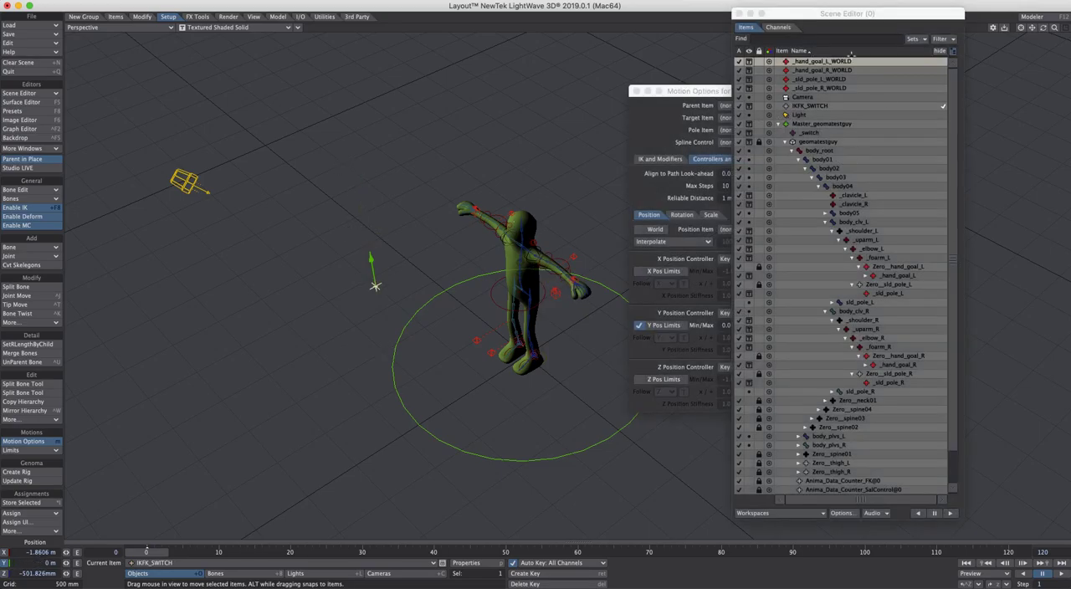
left_click(724, 91)
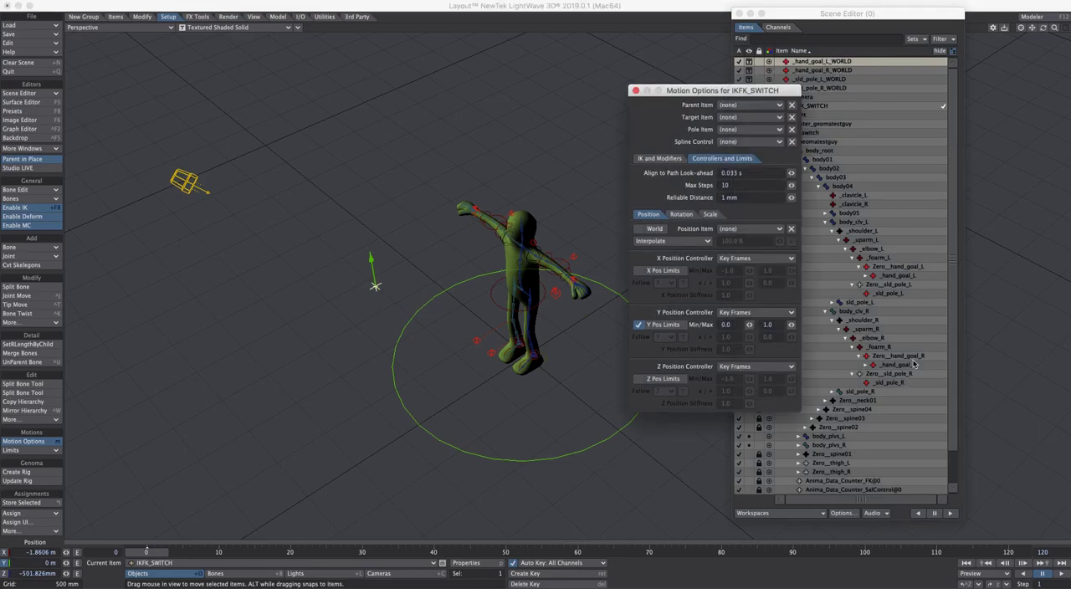
Return to the motion options of _hand_goal_L and check its rotation item and rotation controllers
left_click(911, 278)
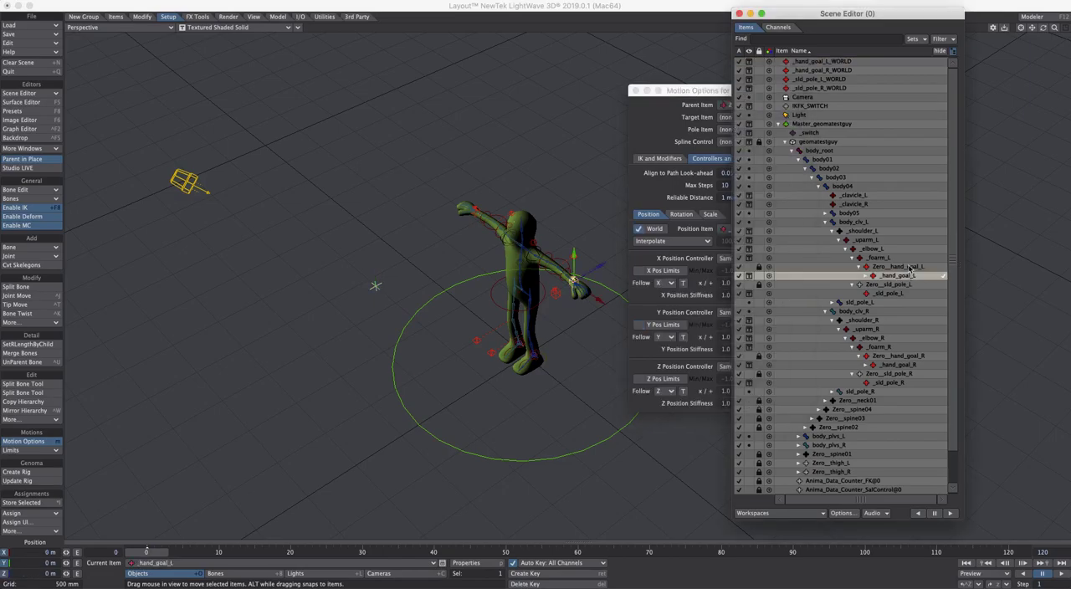
left_click_drag(713, 95, 693, 87)
left_click_drag(760, 240, 762, 263)
left_click(658, 215)
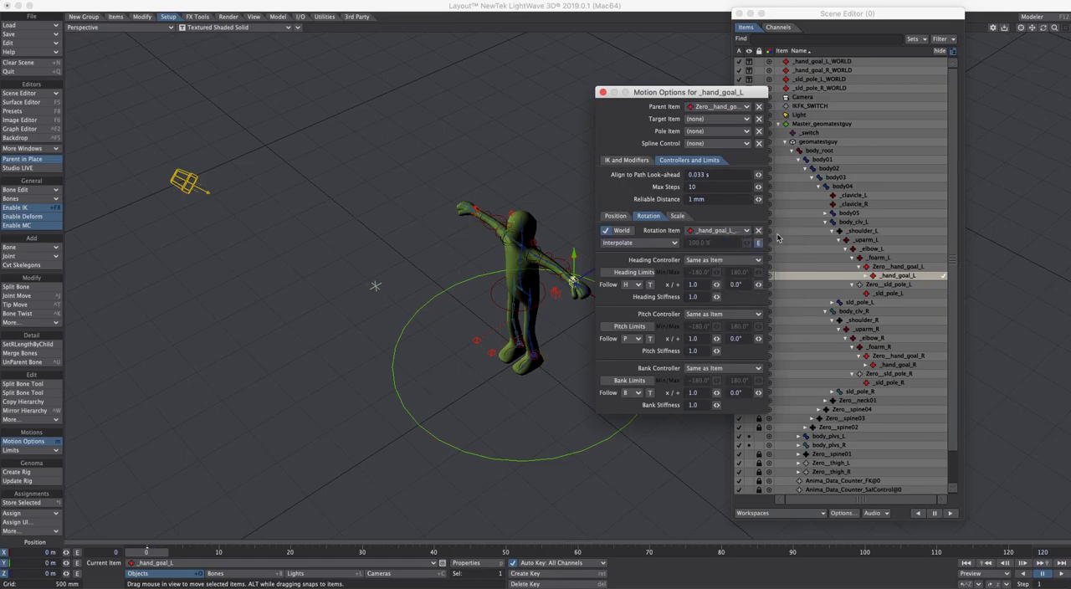
Examine the position item and position controllers of _sld_pole_L and _sld_pole_R in their motion options
left_click(894, 294)
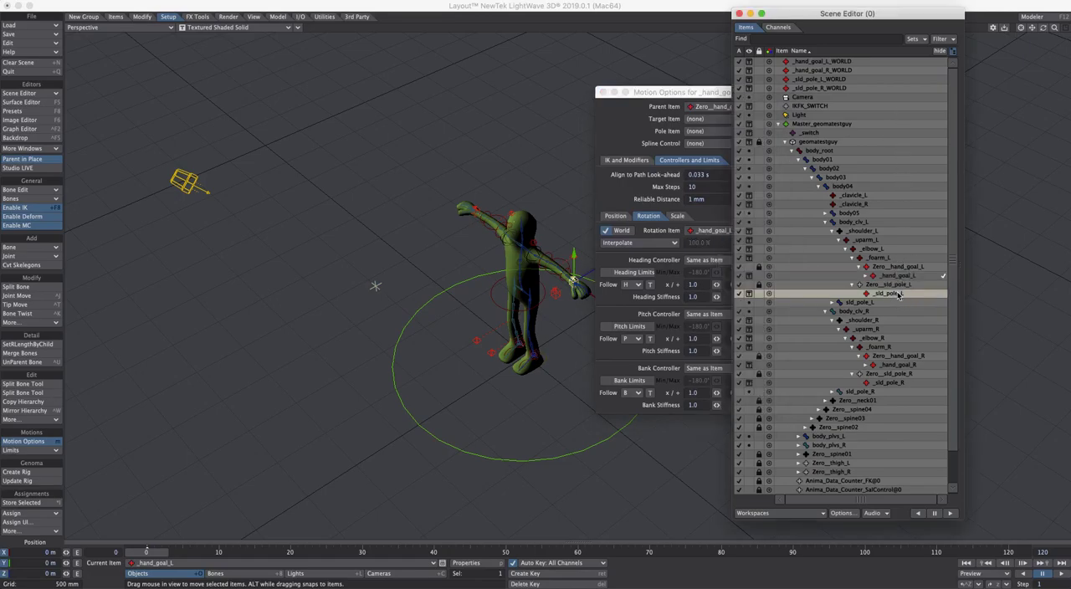
left_click_drag(765, 86, 722, 90)
left_click(574, 220)
left_click_drag(716, 248, 712, 272)
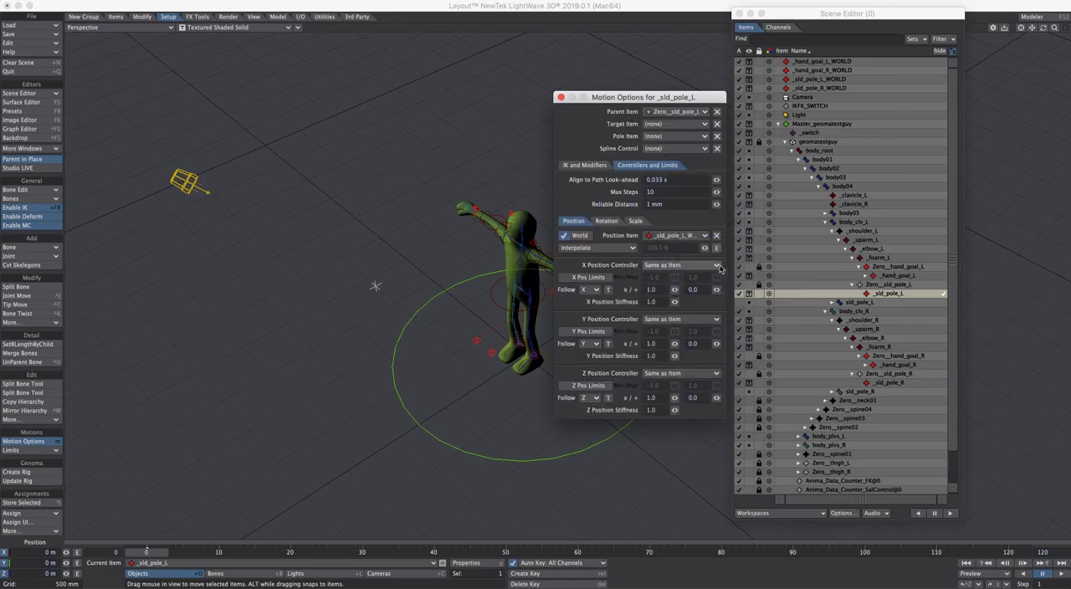
left_click(901, 386)
mouse_move(717, 248)
left_mouse_down()
mouse_move(718, 267)
mouse_move(727, 259)
left_mouse_up()
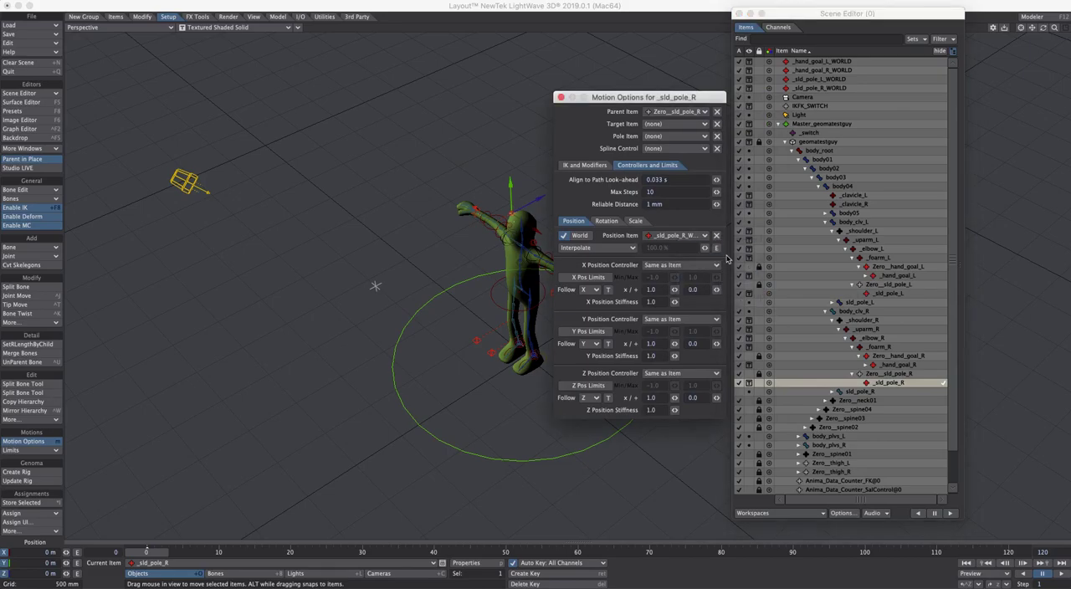
Check the rotation item and rotation controllers of _hand_goal_R, and close its motion options
left_click(911, 366)
mouse_move(717, 254)
left_mouse_down()
mouse_move(710, 270)
mouse_move(719, 248)
mouse_move(721, 272)
left_mouse_up()
left_click(605, 220)
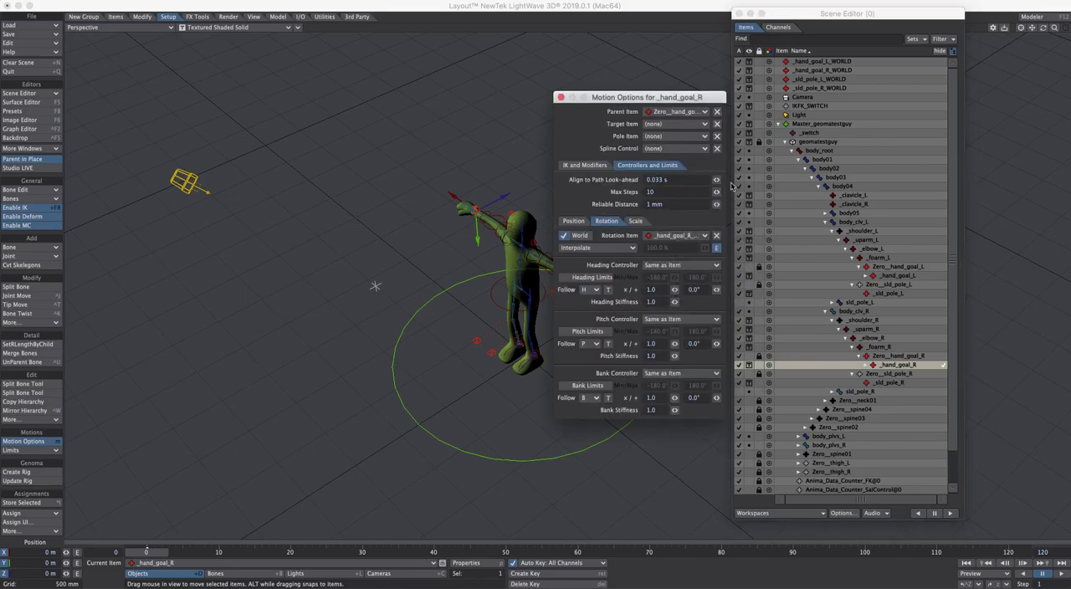
left_click(561, 97)
Select IKFK_SWITCH in the viewport and raise it to 1 m along Y
left_click_drag(632, 154, 646, 262, "alt")
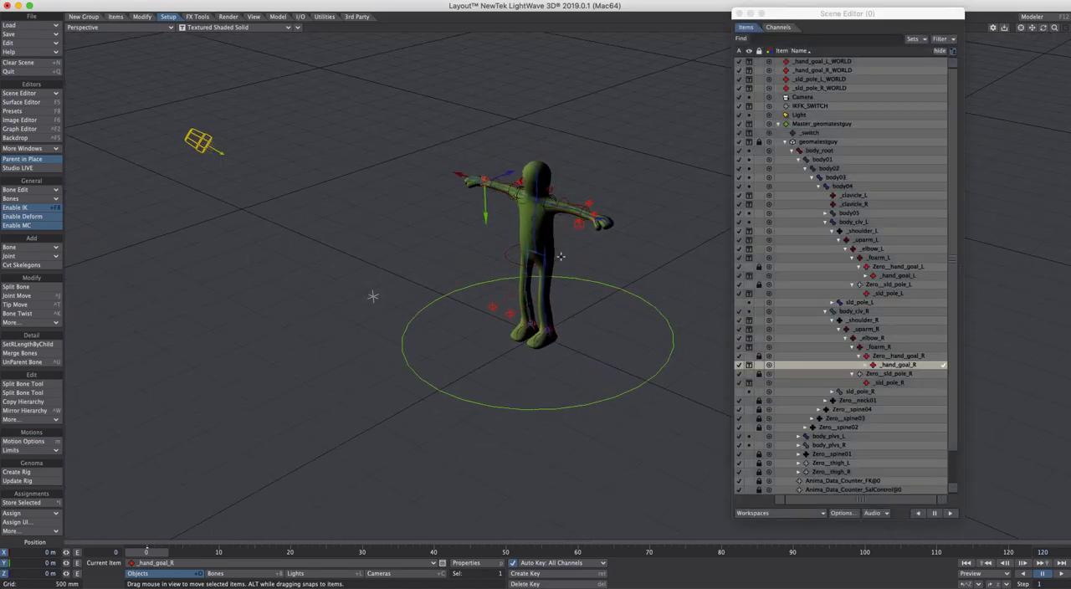
left_click_drag(560, 257, 550, 293, "alt")
left_click(374, 304)
left_click_drag(372, 283, 354, 199)
left_click_drag(561, 266, 572, 202, "ctrl+alt")
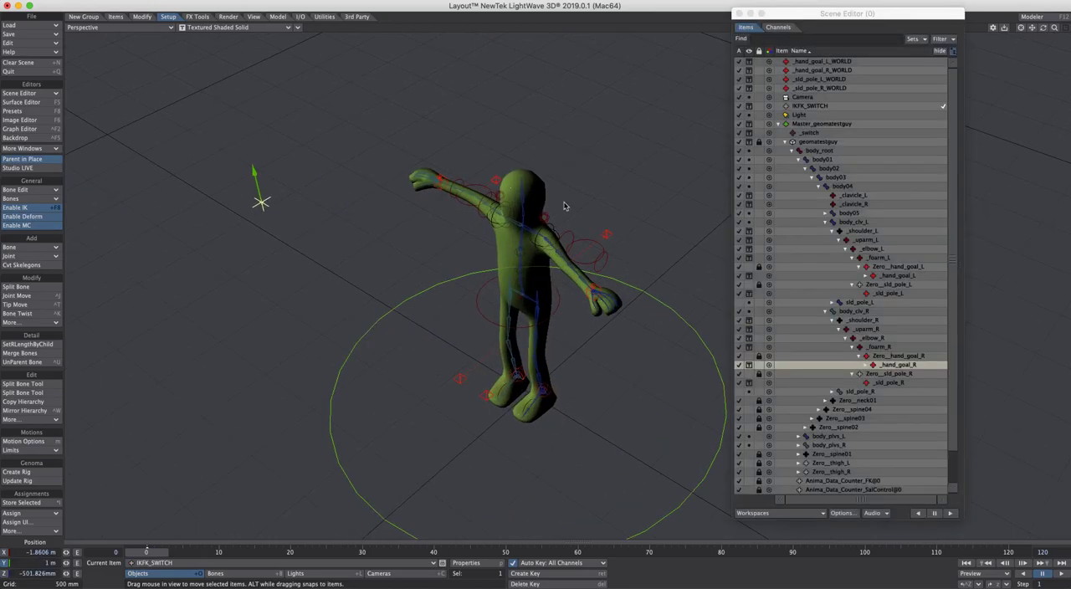
Select _hand_goal_R, _hand_goal_L, _sld_pole_L and _sld_pole_R together and lock them against viewport selection
left_click(440, 181)
left_click_drag(470, 164, 469, 165)
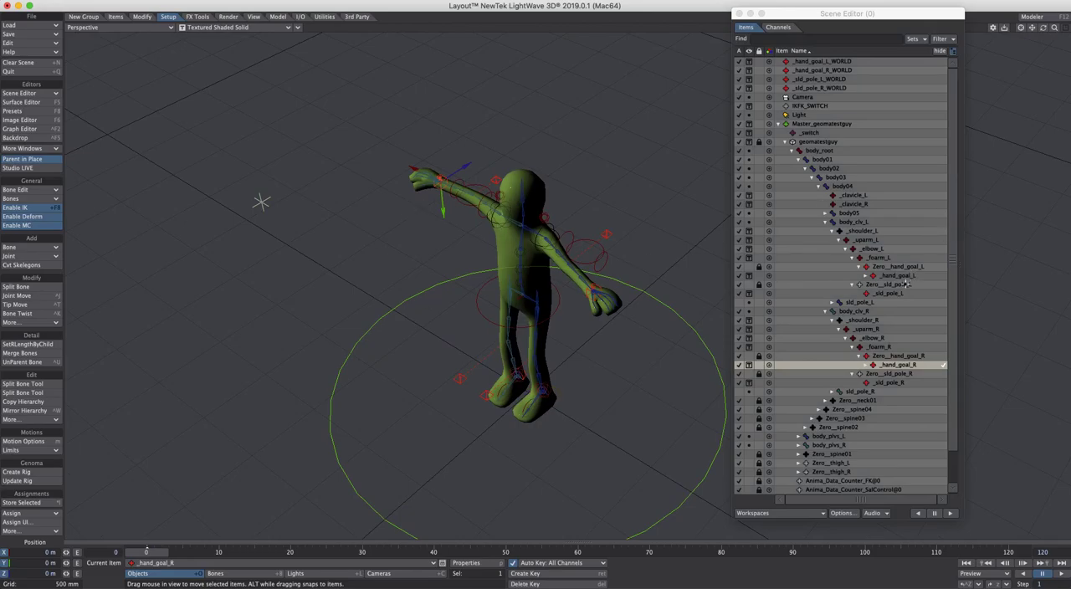
left_click(898, 275, "ctrl")
left_click(891, 293, "ctrl")
left_click(895, 383, "ctrl")
left_click(760, 382)
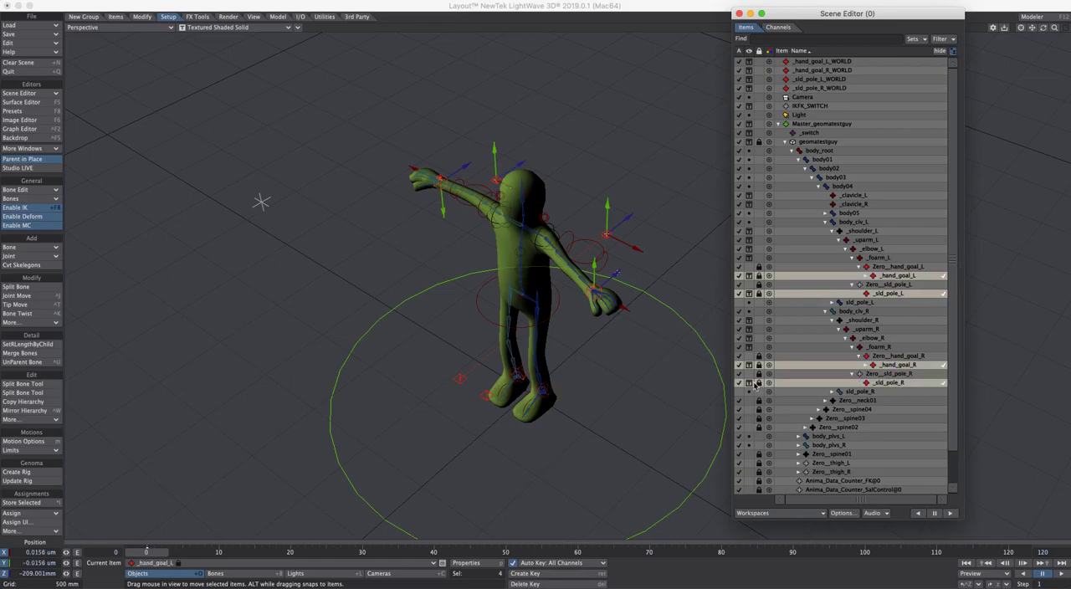
left_click(749, 285)
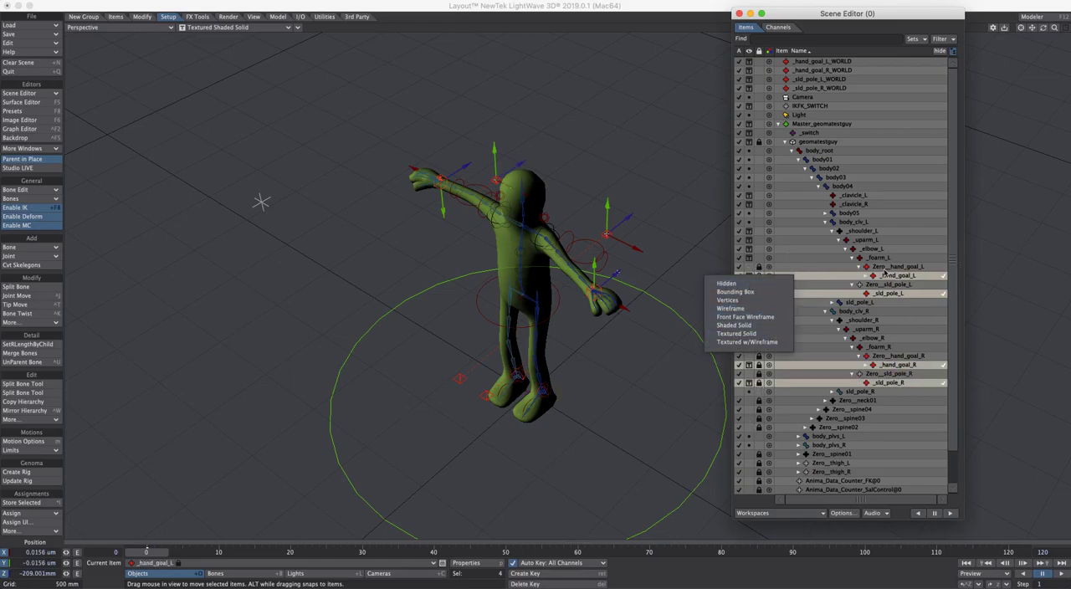
left_click(613, 394)
Pose the arms by moving the world-space hand goal and pole nulls, and rotate _hand_goal_L_WORLD to a heading of about 77.8°
left_click_drag(443, 201, 459, 242)
left_click(496, 180)
left_click_drag(499, 153, 515, 201)
left_click(606, 234)
left_click_drag(606, 206, 611, 232)
left_click(594, 291)
left_click_drag(617, 279, 586, 308)
left_click_drag(586, 309, 630, 245)
key("y")
scroll(652, 229, "up", 5)
scroll(652, 229, "down", 3)
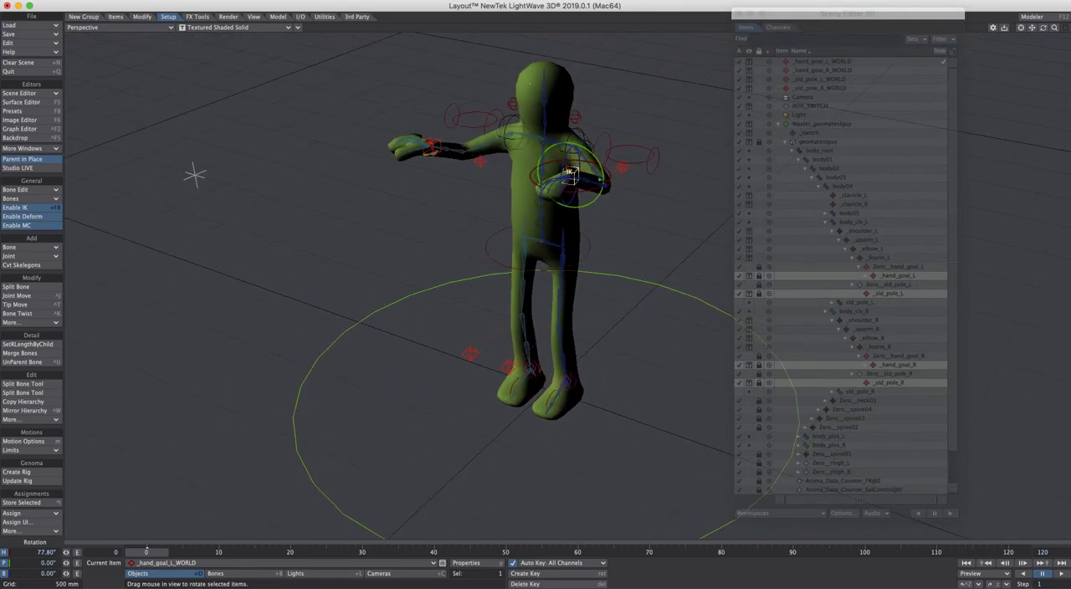
Lower IKFK_SWITCH along Y to return the arms to their FK pose
left_click(199, 178)
key("t")
left_click_drag(183, 141, 221, 305)
Rotate the left arm's FK control at the elbow so the forearm bends downward
left_click(642, 167)
key("y")
left_click_drag(639, 166, 647, 243)
left_click(662, 167)
Raise and lower IKFK_SWITCH repeatedly along Y to test the IK/FK blend, finishing at 0 m
left_click(227, 335)
key("t")
left_click_drag(222, 311, 188, 152)
left_click_drag(467, 329, 419, 326, "ctrl+alt")
left_click_drag(348, 321, 335, 205)
left_click_drag(274, 175, 355, 402, "alt")
left_click_drag(427, 251, 401, 282, "alt")
left_click_drag(328, 265, 328, 264)
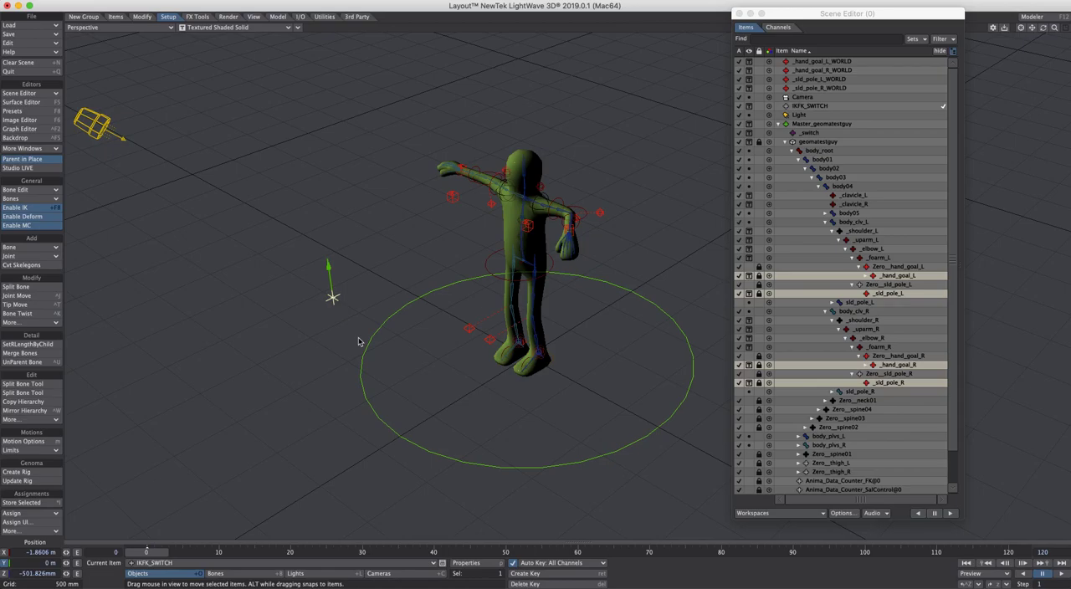
left_click_drag(331, 266, 306, 108)
left_click_drag(315, 167, 358, 408)
left_click_drag(358, 407, 451, 312, "alt")
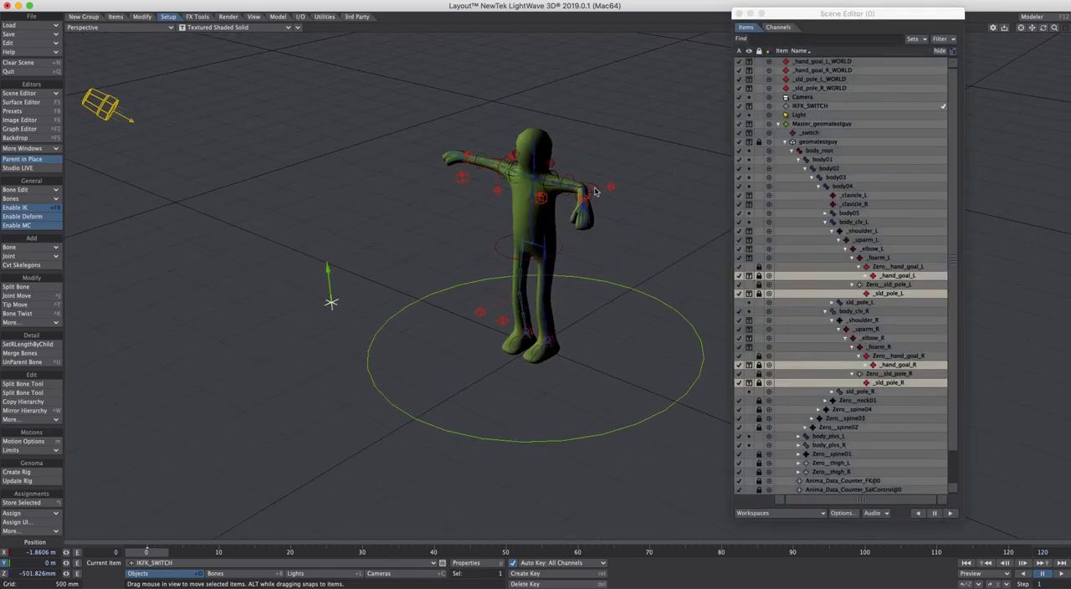
Select _hand_goal_L_WORLD and _hand_goal_R_WORLD together and examine their positions against the FK hands from several angles
left_click(463, 177)
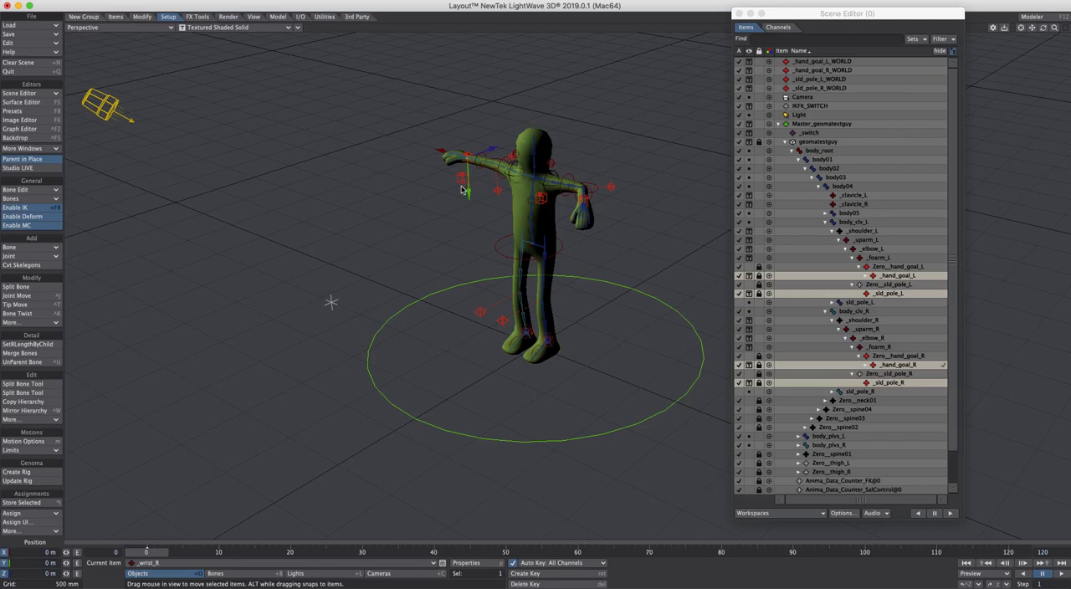
left_click(537, 207)
left_click_drag(581, 219, 575, 252, "alt")
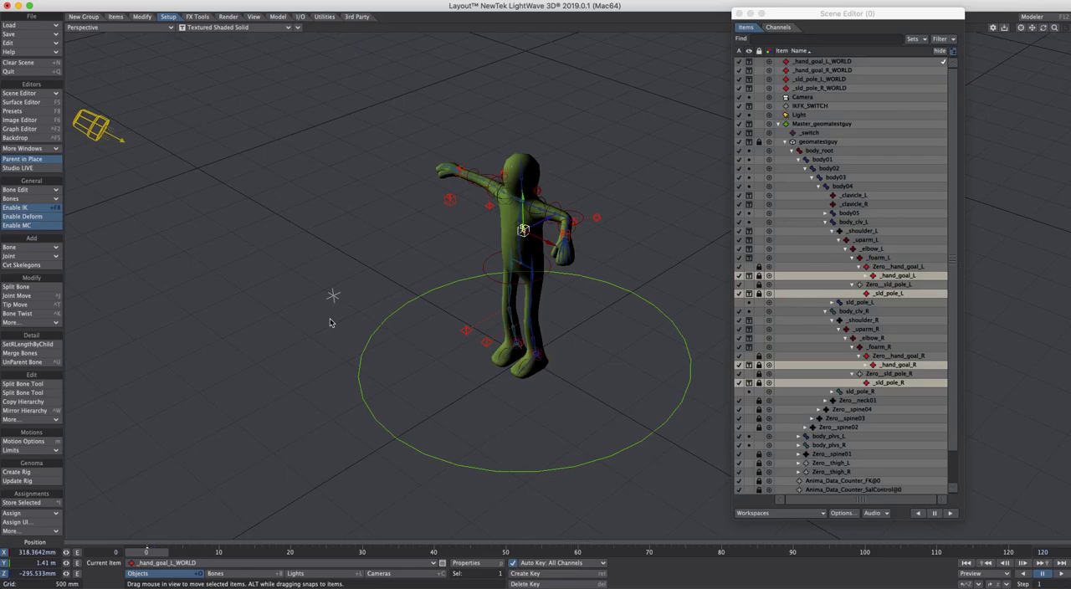
left_click_drag(527, 239, 497, 193, "alt")
left_click(473, 193)
left_click(471, 191, "shift")
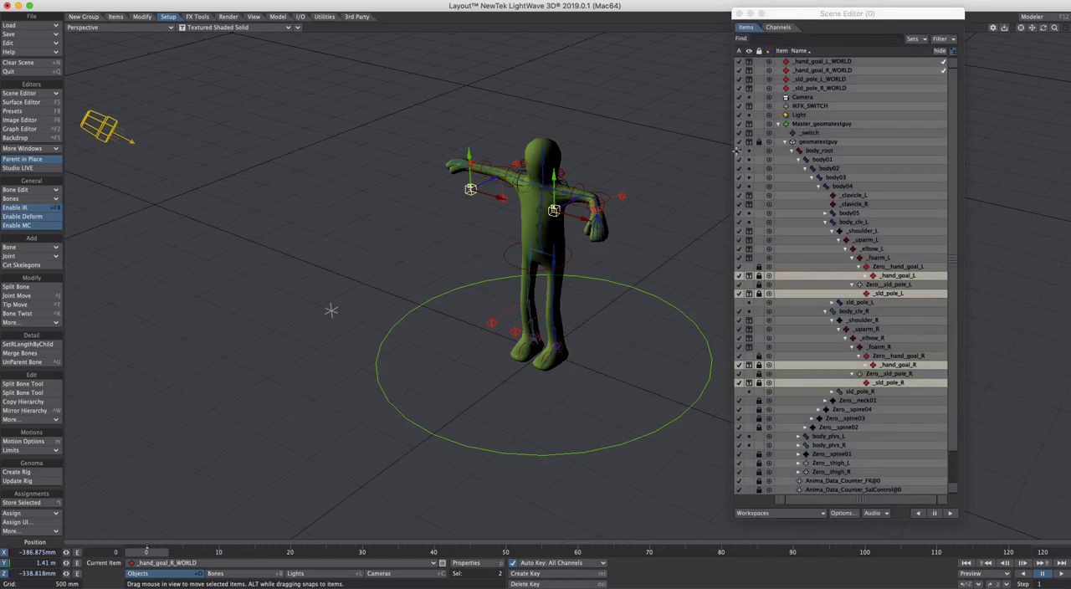
left_click_drag(630, 219, 621, 299, "alt")
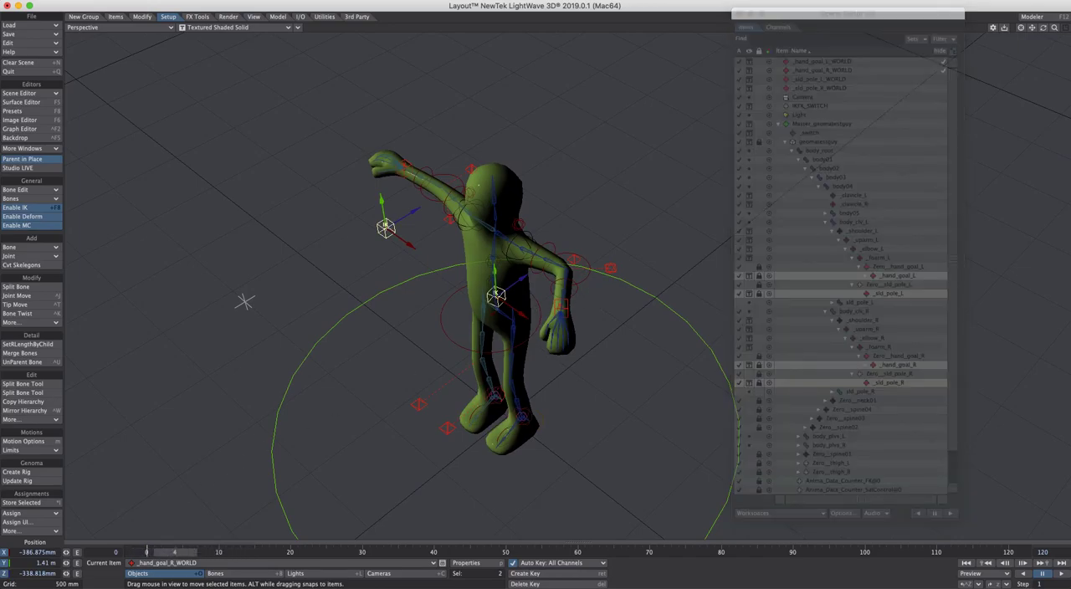
left_click_drag(703, 236, 611, 232, "ctrl+alt")
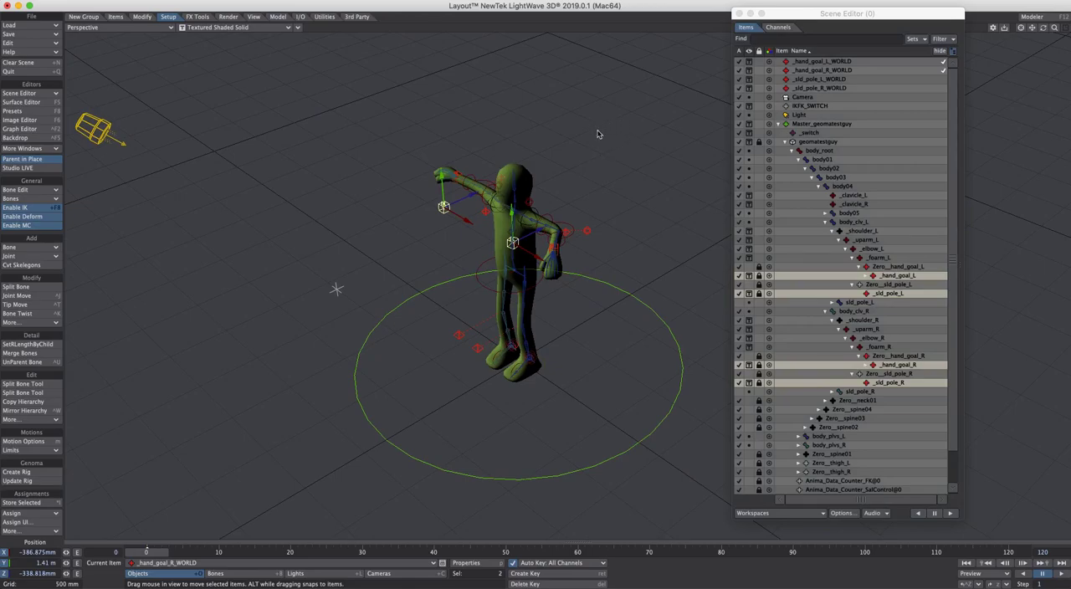
Set Auto Key to Modified and key IKFK_SWITCH at 1 m along Y on frame 10
left_click(338, 292)
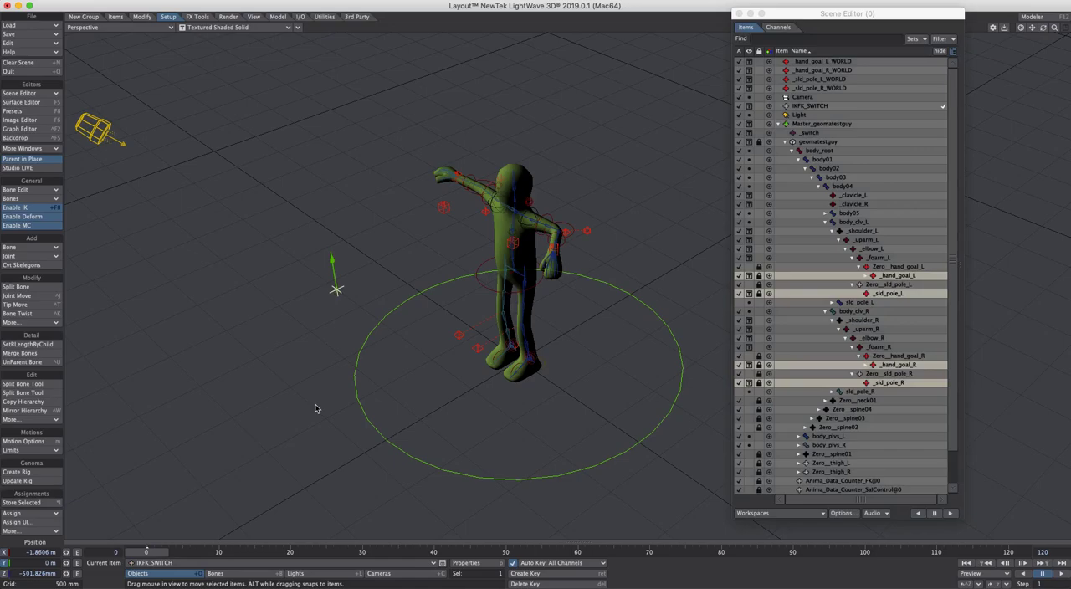
key("ctrl+F2")
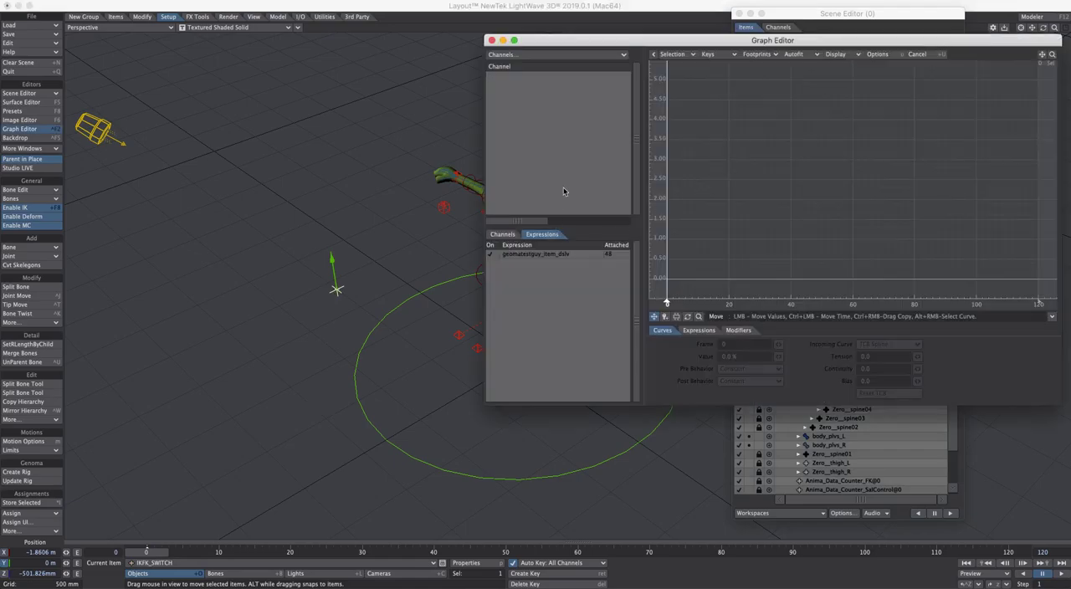
left_click(491, 40)
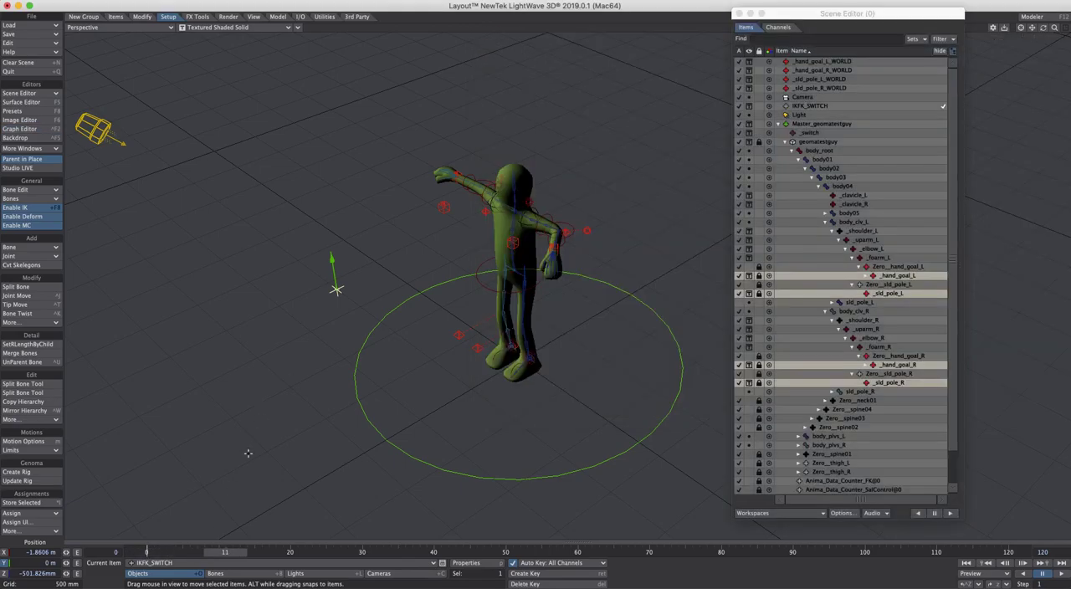
left_click(561, 562)
left_click(574, 546)
left_click_drag(335, 289, 349, 149)
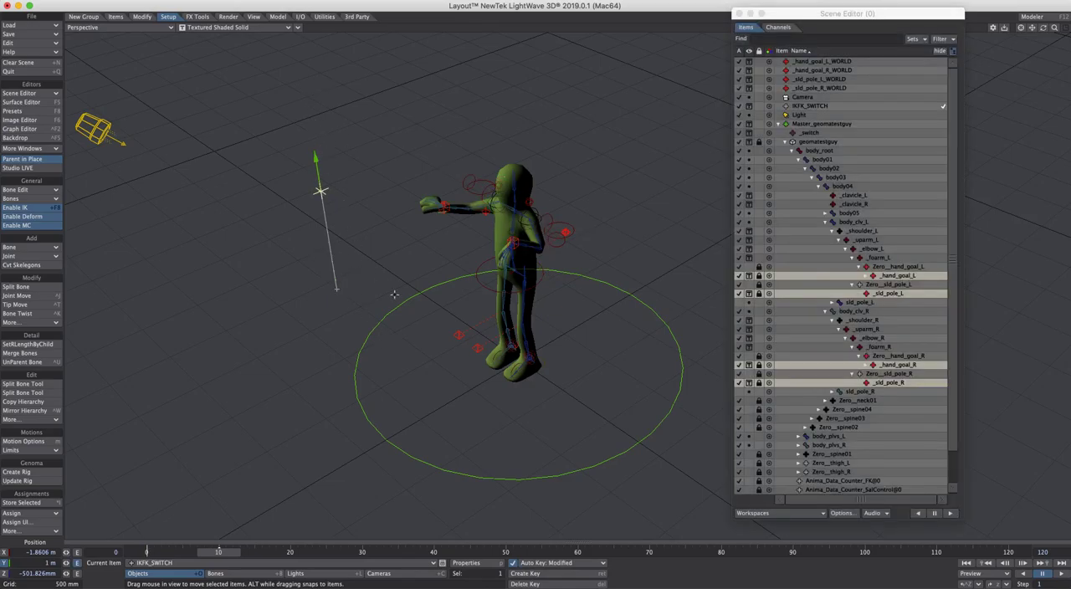
Open IKFK_SWITCH's Position.Y curve in the Graph Editor and place the editor clear of the character
key("ctrl+F2")
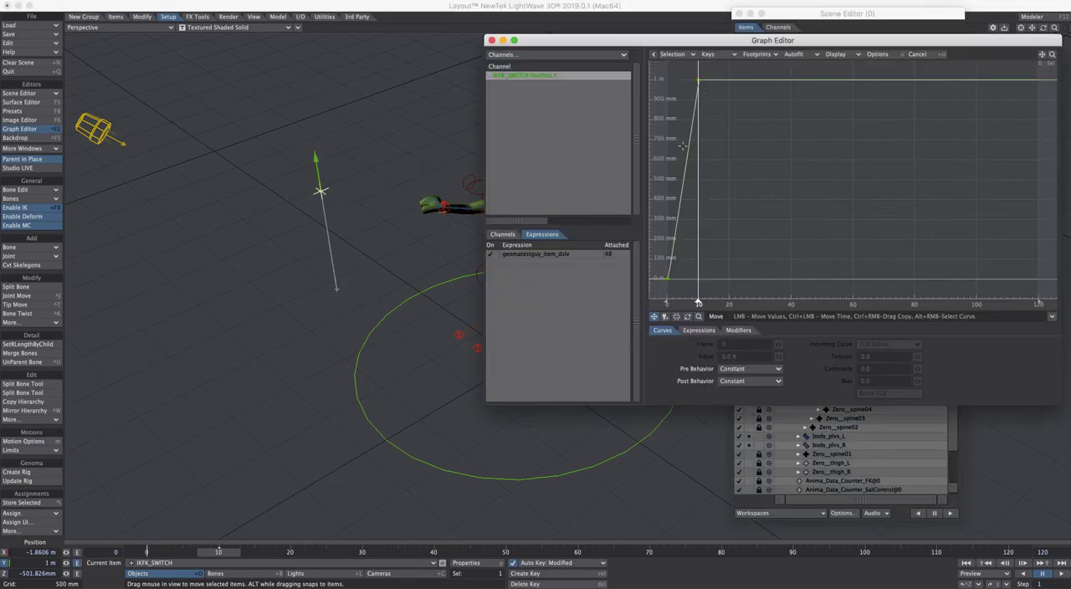
left_click_drag(718, 40, 726, 41)
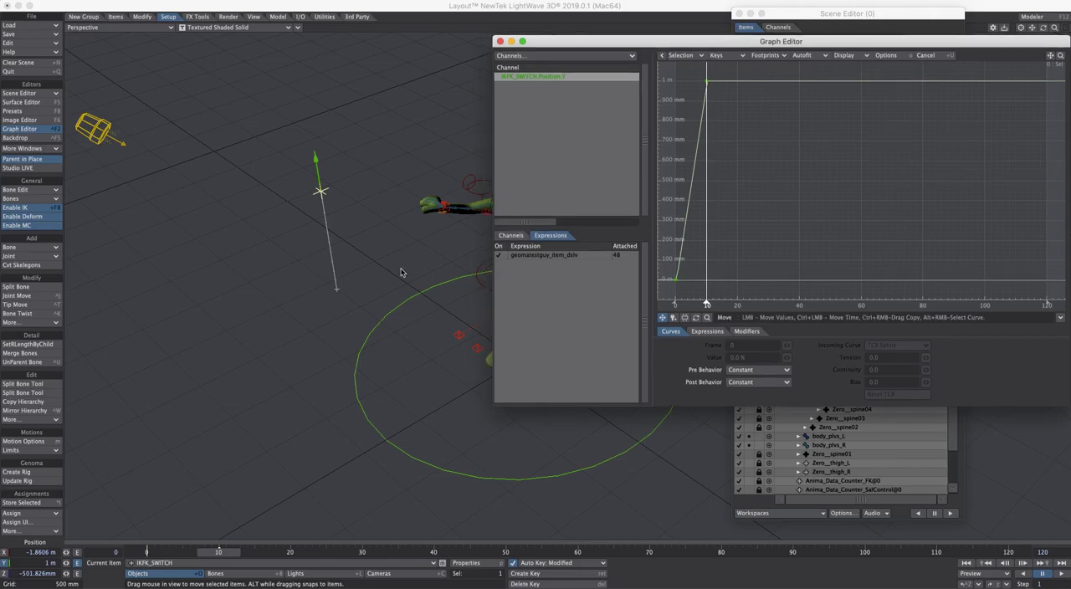
left_click_drag(659, 42, 755, 77)
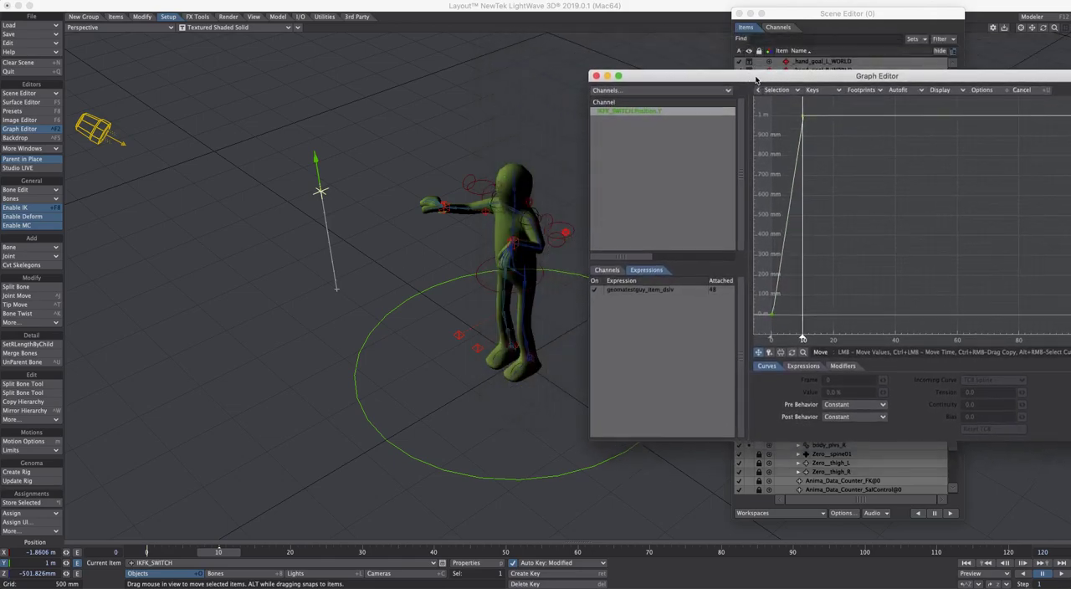
Add the four world-space hand goal and pole nulls to the IKFK_SWITCH selection and create a Motion Mixer actor named goals from them
left_click(445, 209, "shift")
left_click(486, 212, "shift")
left_click(565, 233, "shift")
left_click(515, 254, "shift")
left_click(513, 251, "shift")
left_click(514, 250, "shift")
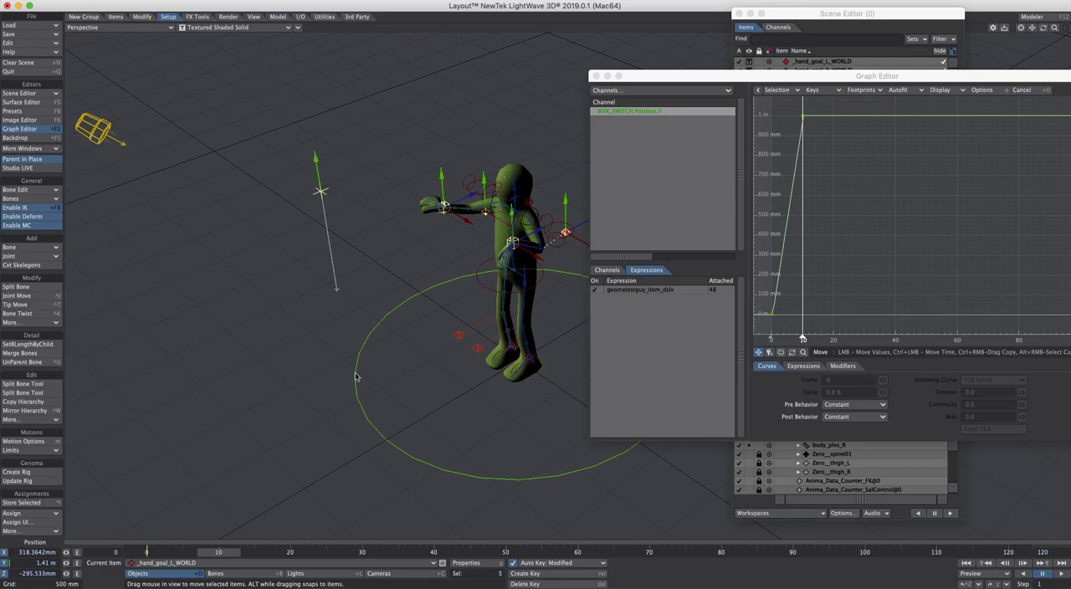
left_click(455, 376)
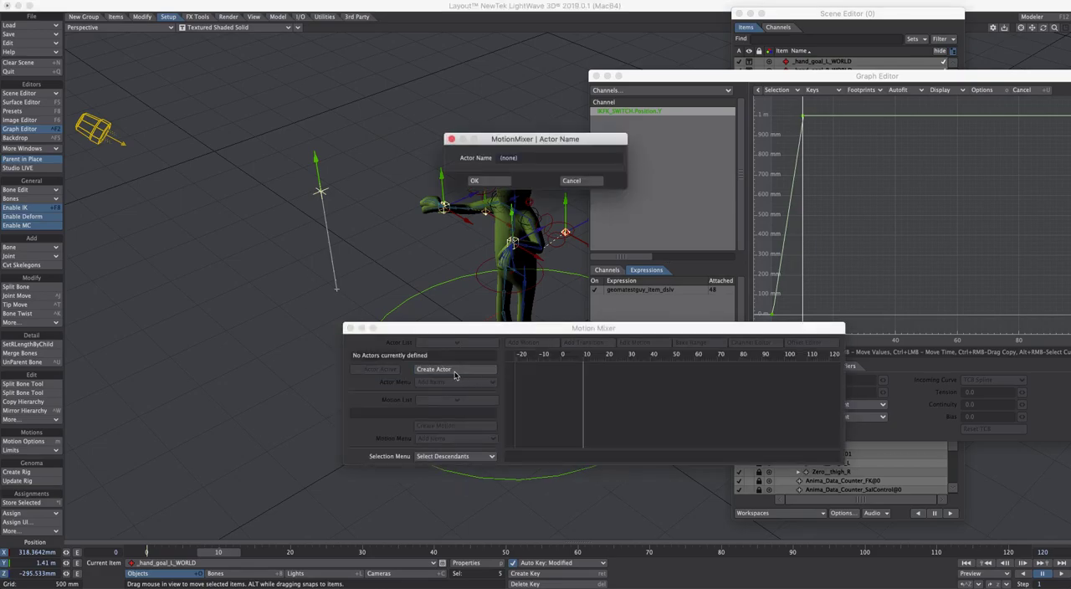
type("ga")
left_click(492, 180)
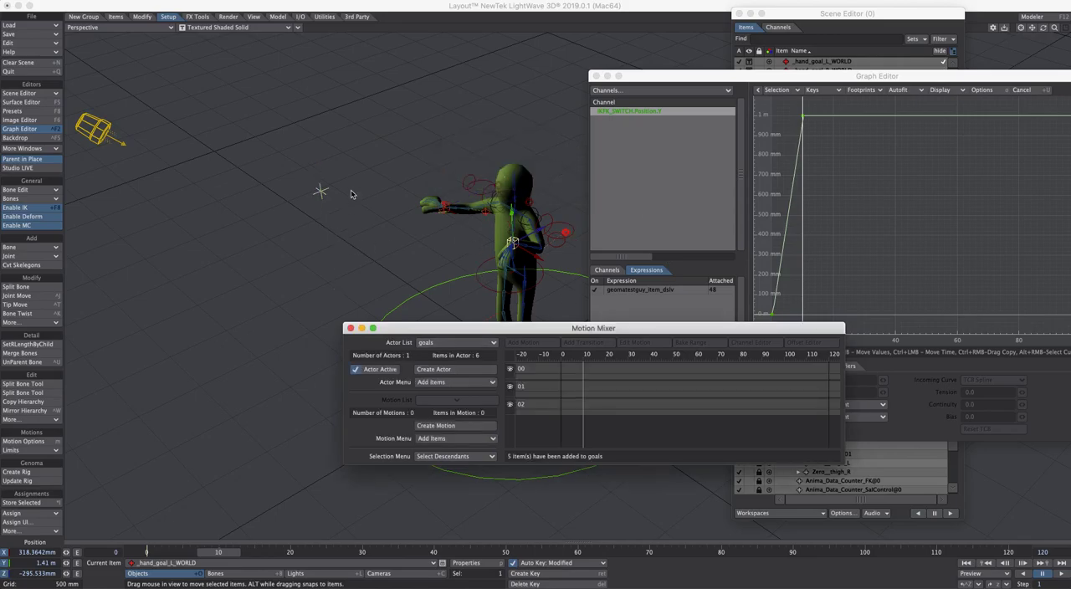
Add an MM_ChannelDriver modifier to IKFK_SWITCH's Position.Y channel
left_click(320, 192)
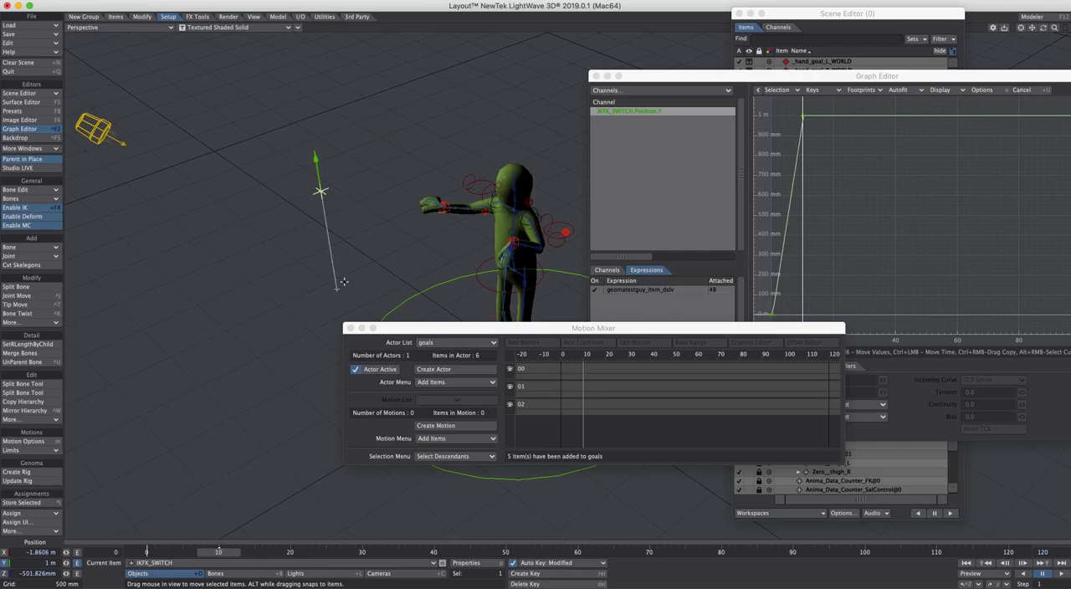
left_click_drag(532, 329, 387, 386)
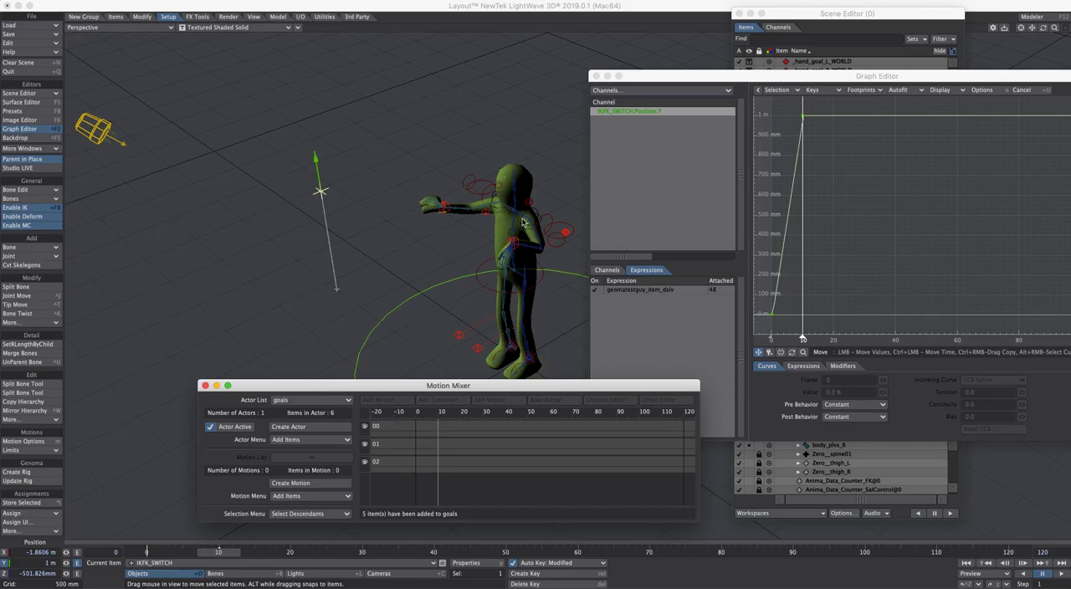
left_click_drag(893, 77, 812, 29)
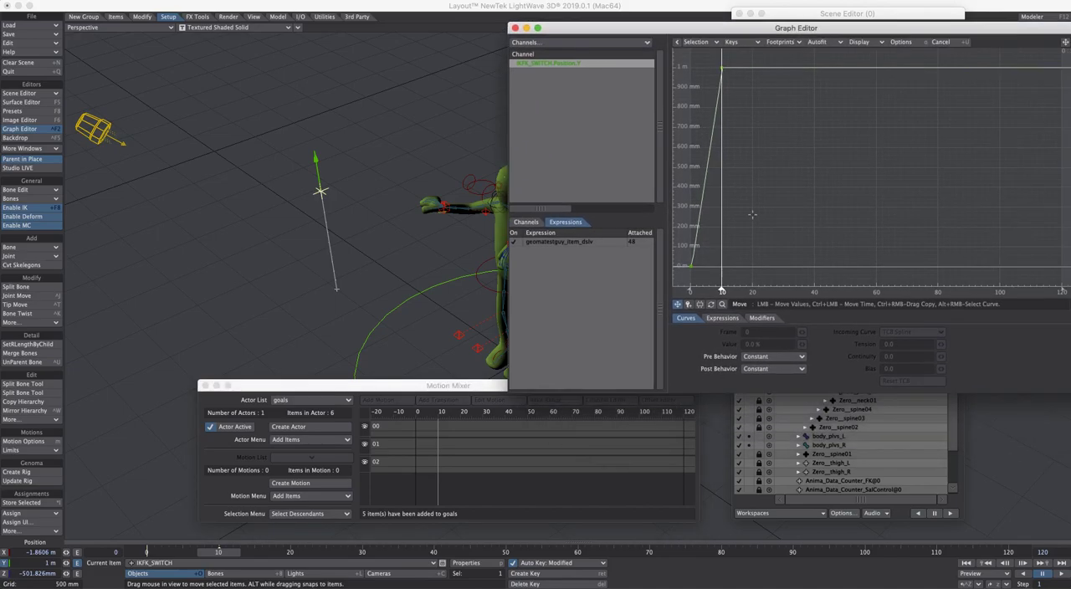
left_click(762, 319)
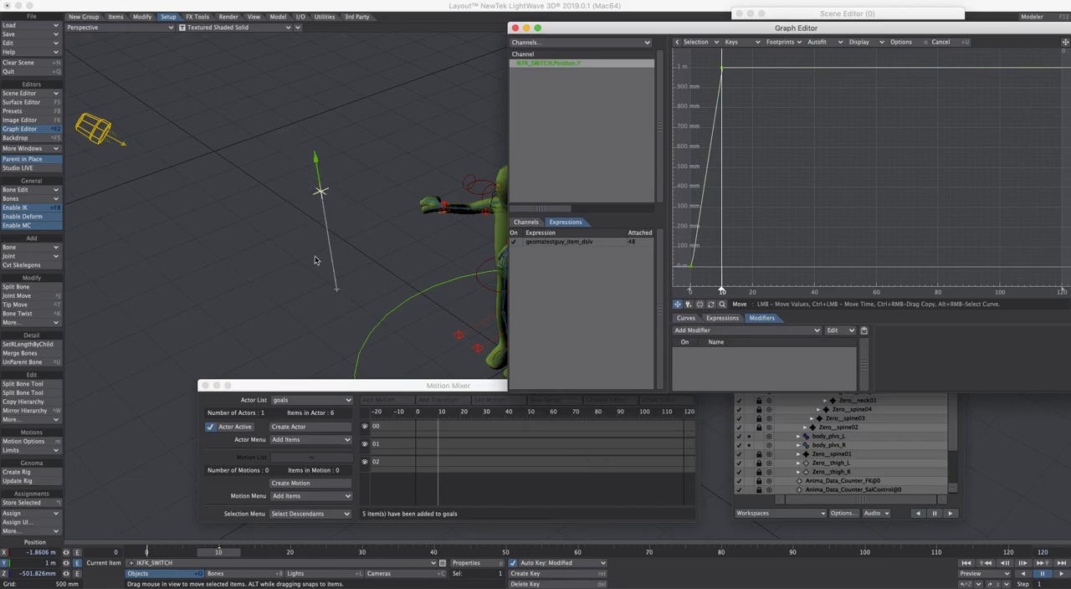
left_click(727, 330)
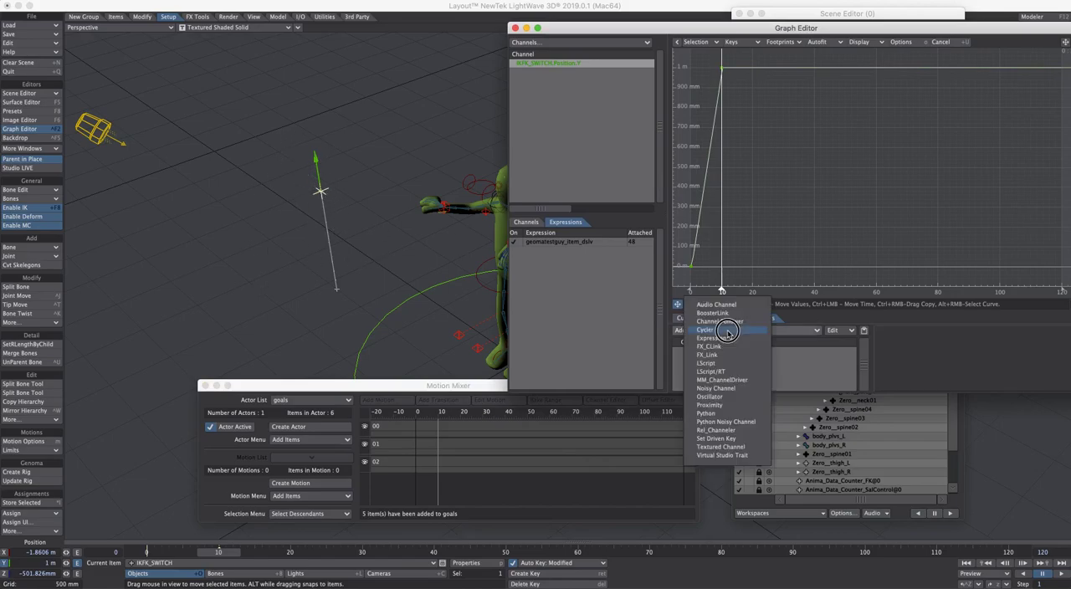
left_click(741, 381)
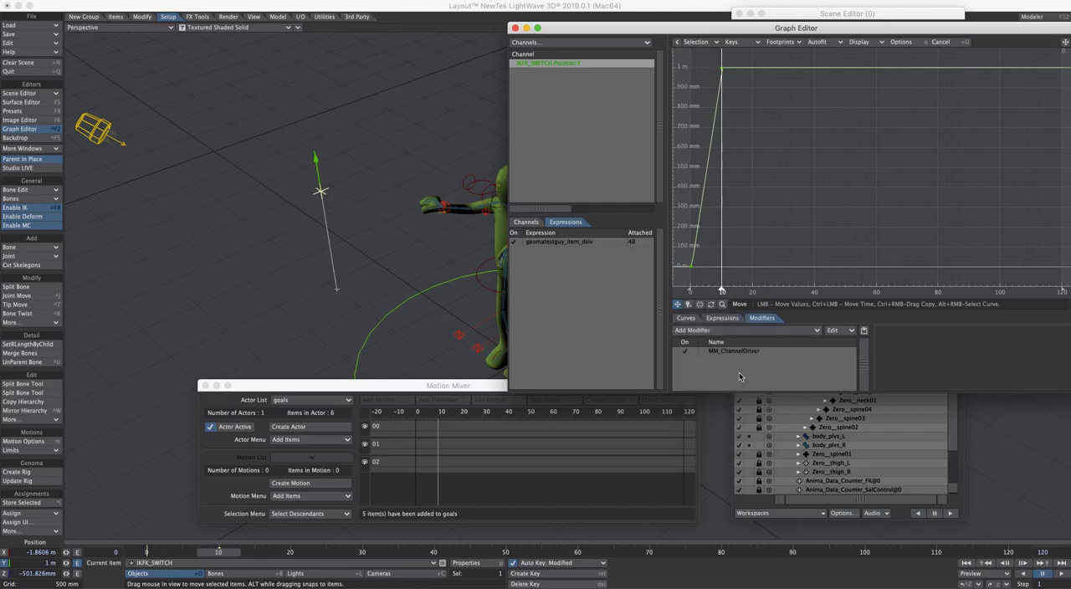
Check the right and left world-space hand goals on the posed character, ending with IKFK_SWITCH selected
left_click(446, 209)
left_click_drag(495, 293, 430, 272, "alt")
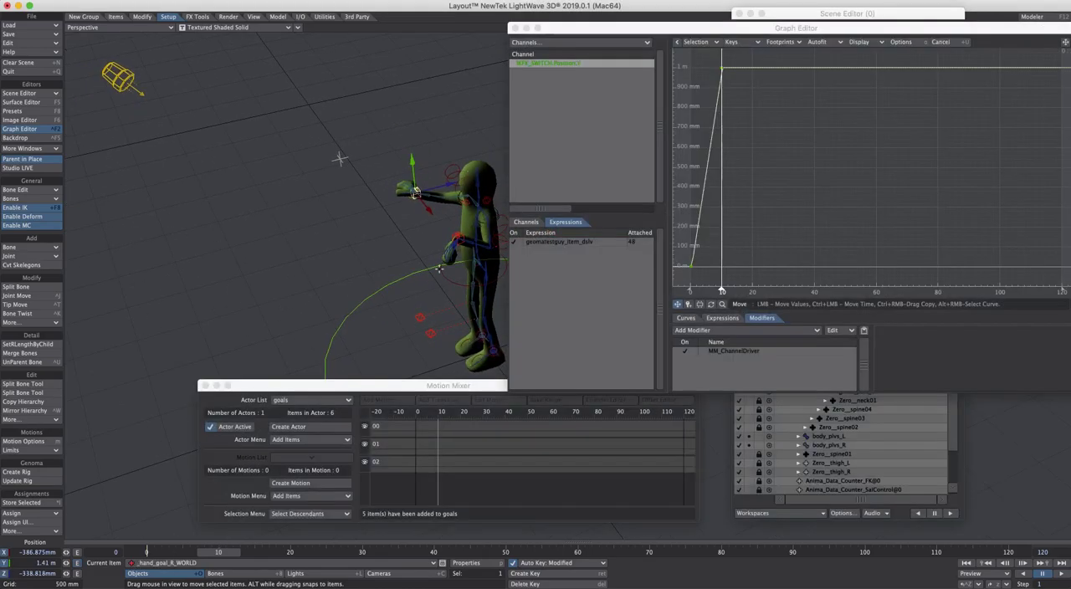
left_click(460, 241, "shift")
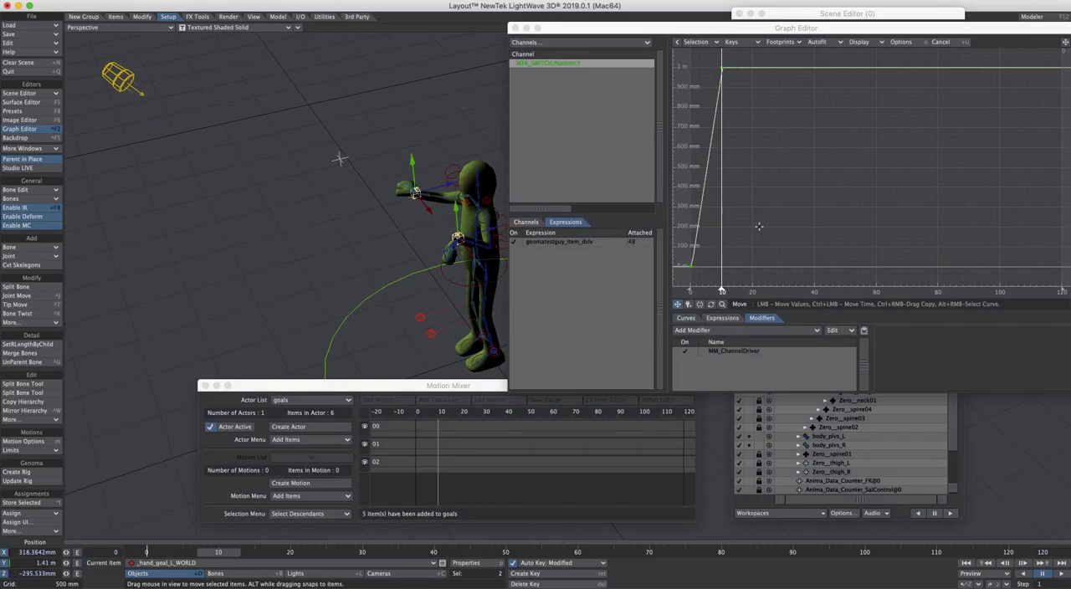
left_click(339, 158)
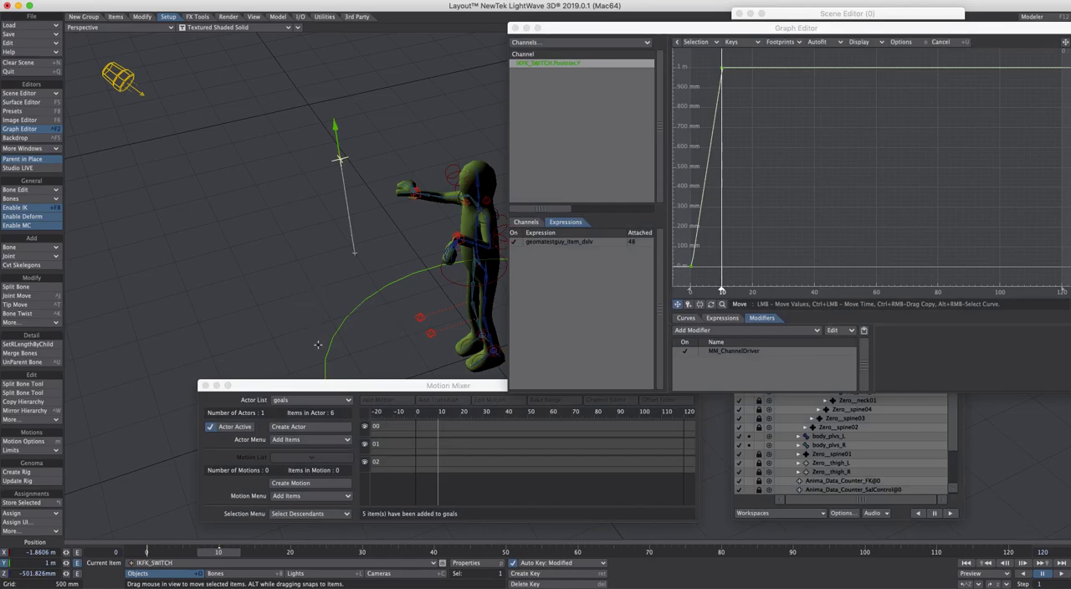
Move the Motion Mixer clear of the character and create a motion named test1 from the actor items, frames 0 to 120, clearing channels
left_click_drag(341, 386, 455, 383)
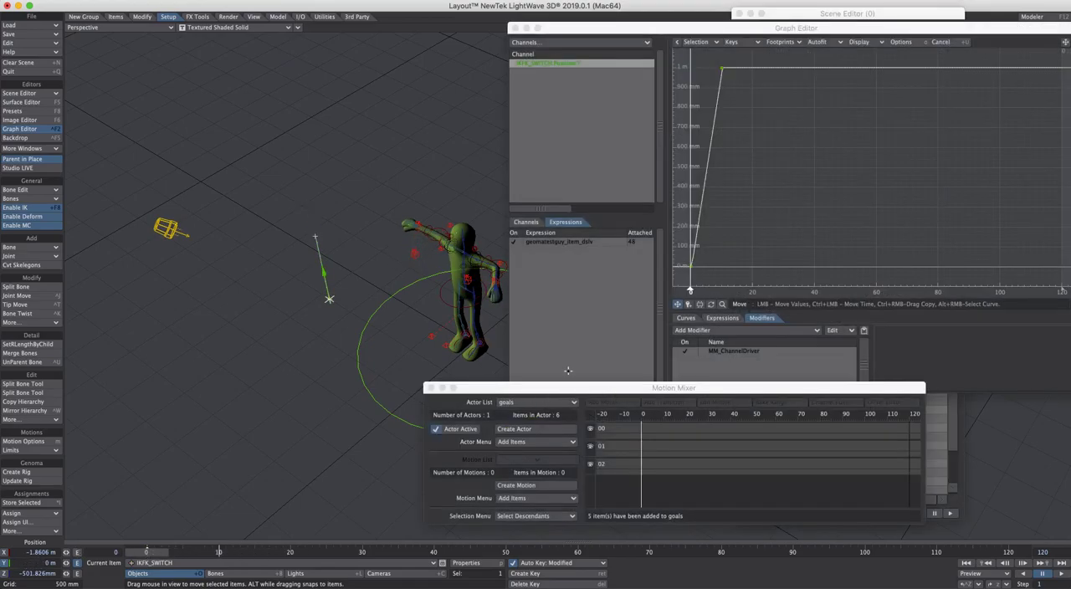
left_click(558, 485)
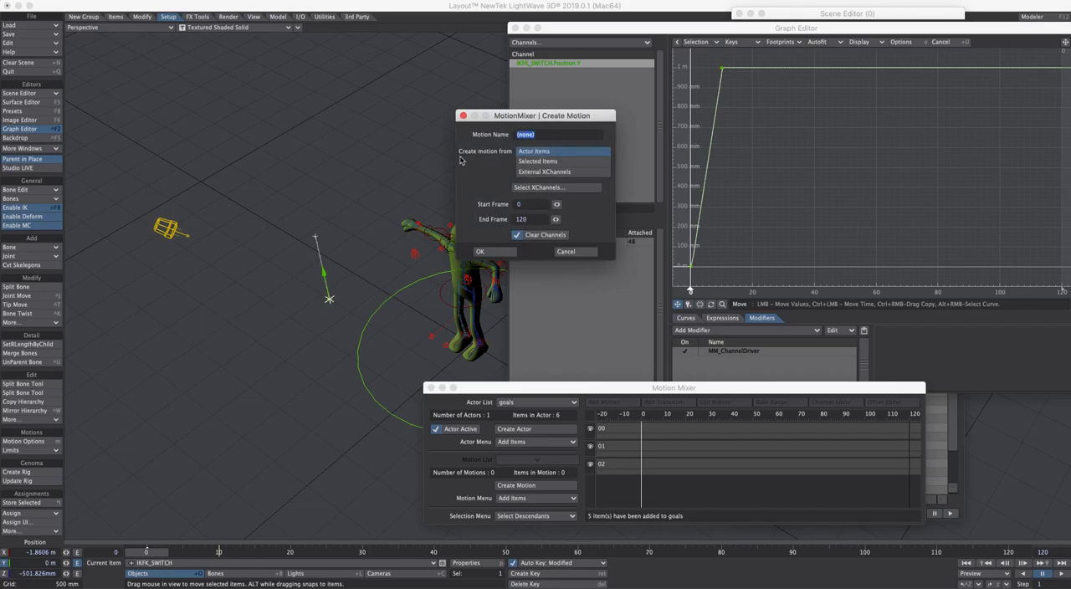
type("test1")
left_click(505, 251)
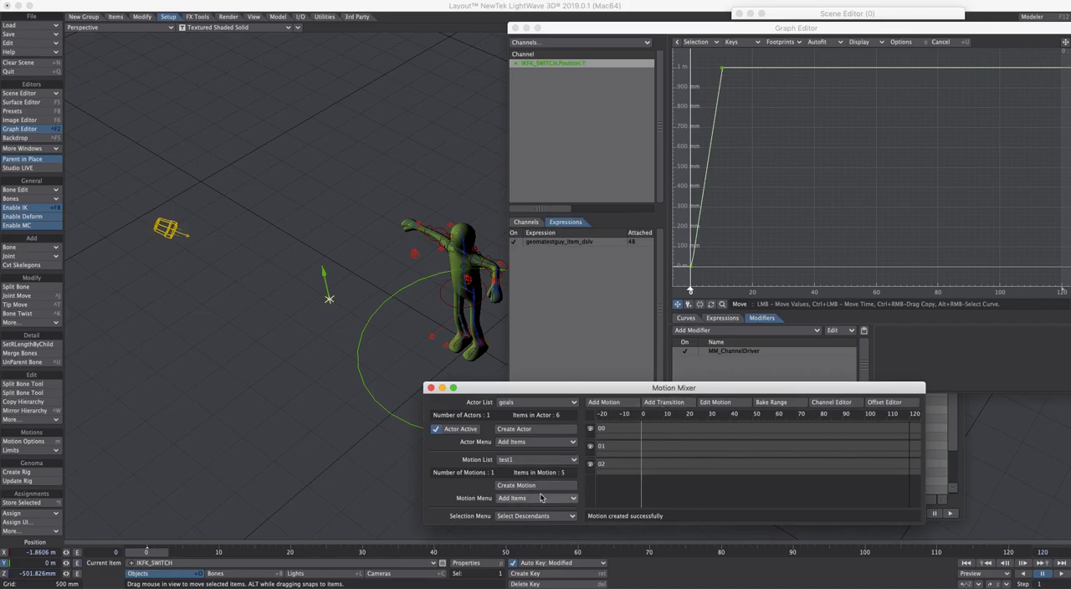
Add motion test1 to track 00 of the Motion Mixer starting at frame 10, and scrub the animation to frame 19
left_click_drag(153, 551, 98, 553)
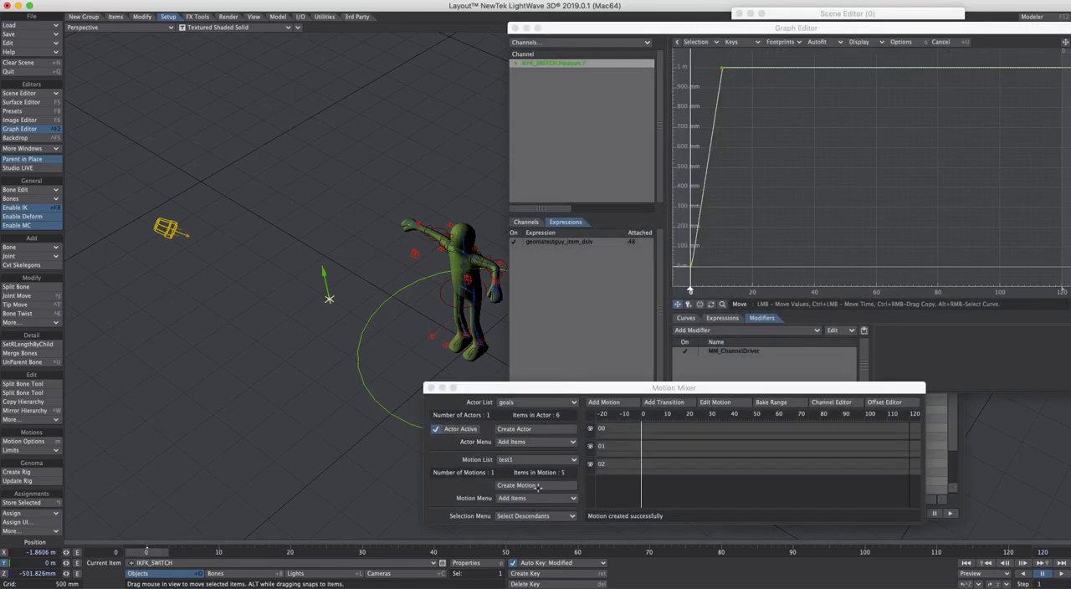
left_click(611, 405)
left_click(686, 429)
left_click_drag(688, 429, 667, 428)
left_click_drag(161, 552, 232, 551)
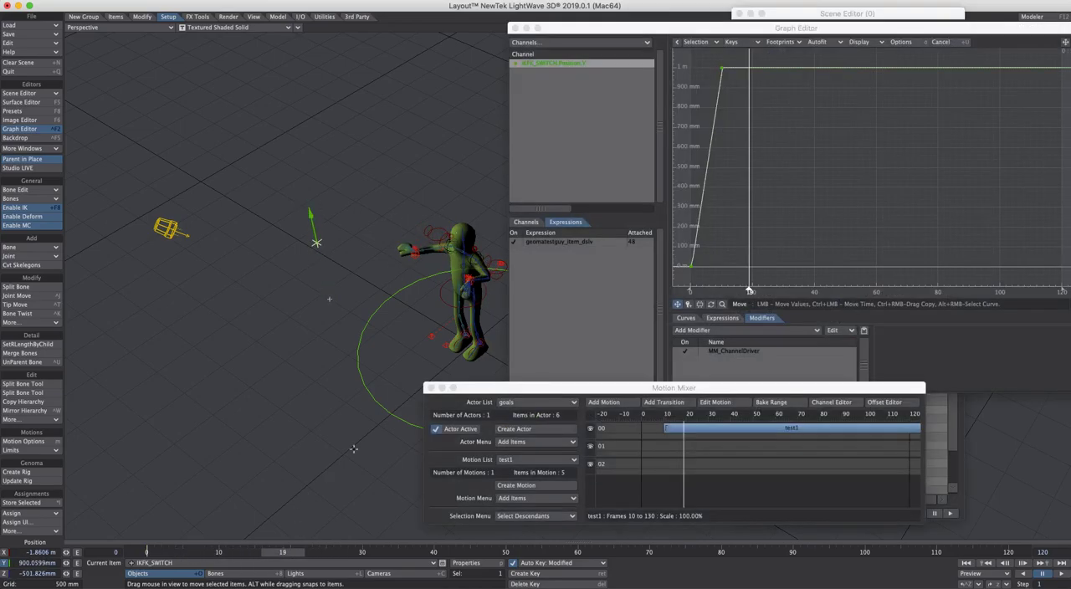
Inspect the MM_ChannelDriver modifier on IKFK_SWITCH's Position.Y, and examine _sld_pole_L_WORLD and its Dissolve curve
left_click_drag(772, 29, 703, 17)
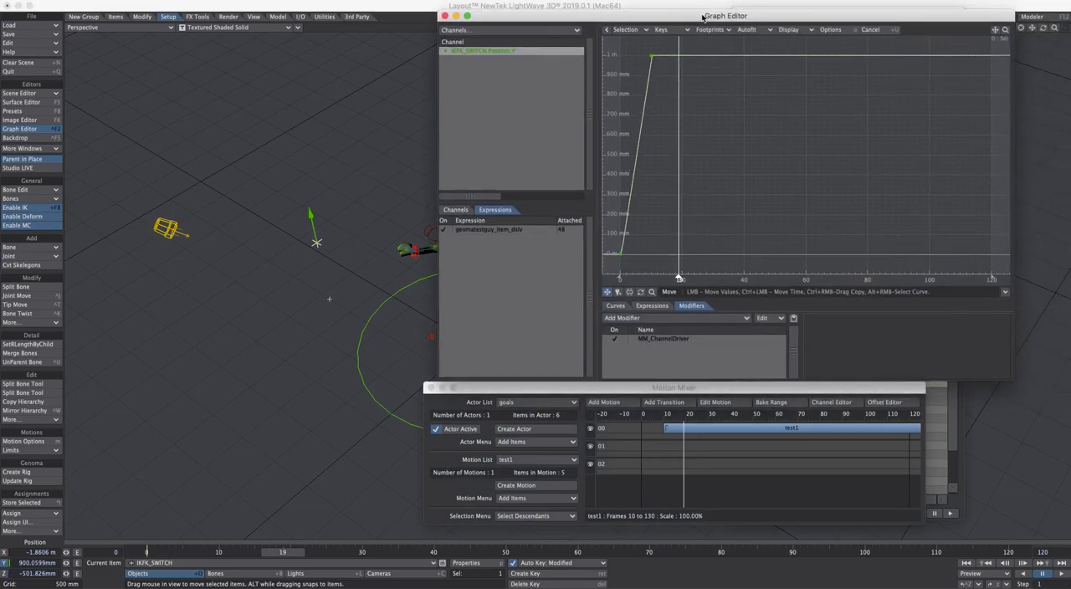
left_click(684, 340)
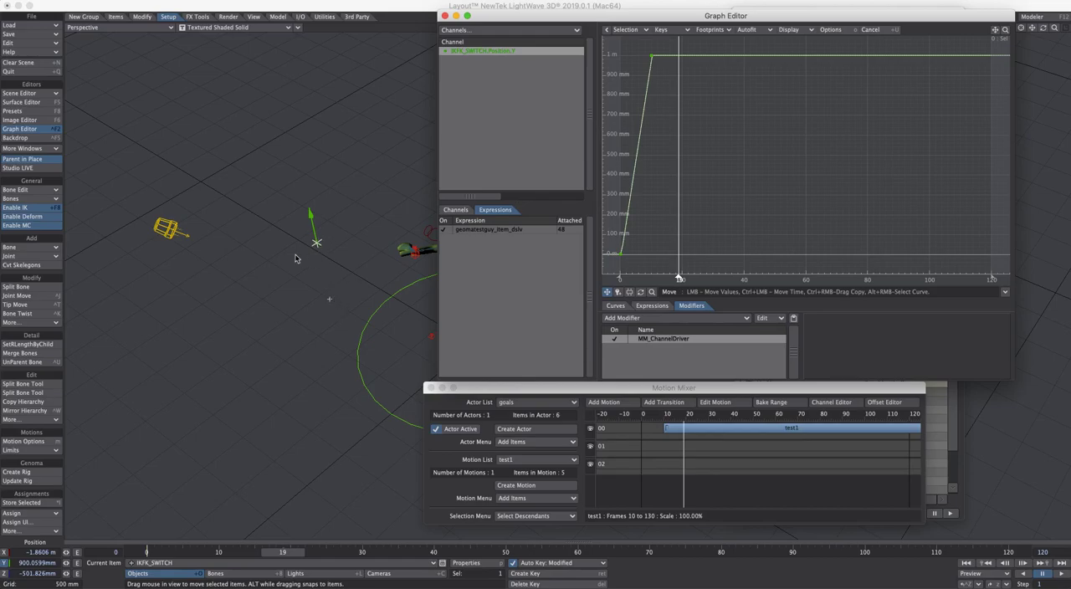
left_click(419, 256)
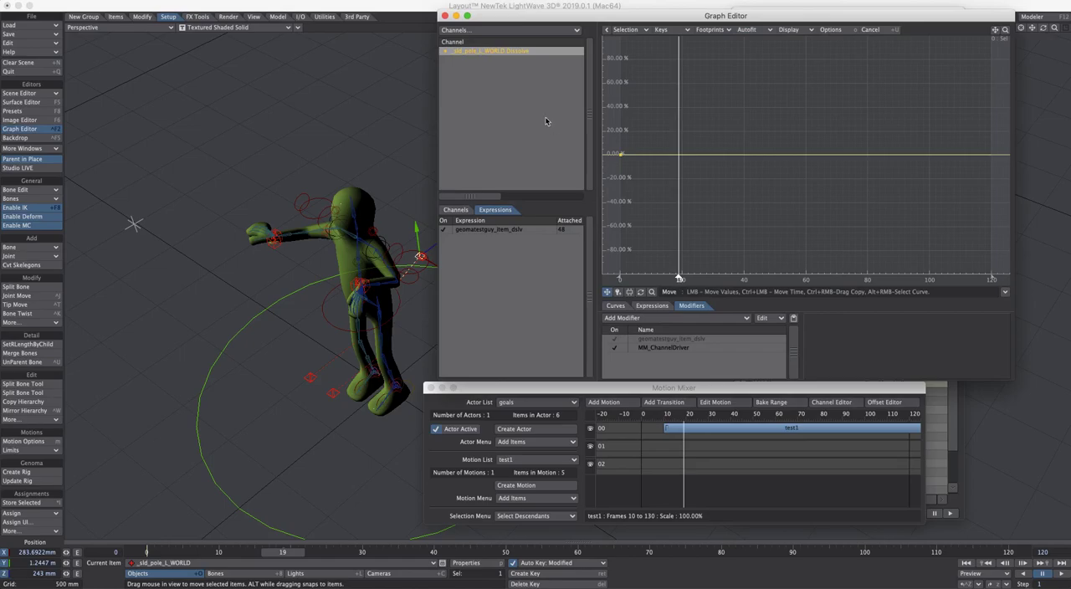
left_click_drag(661, 142, 616, 247, "ctrl+alt")
left_click(421, 257)
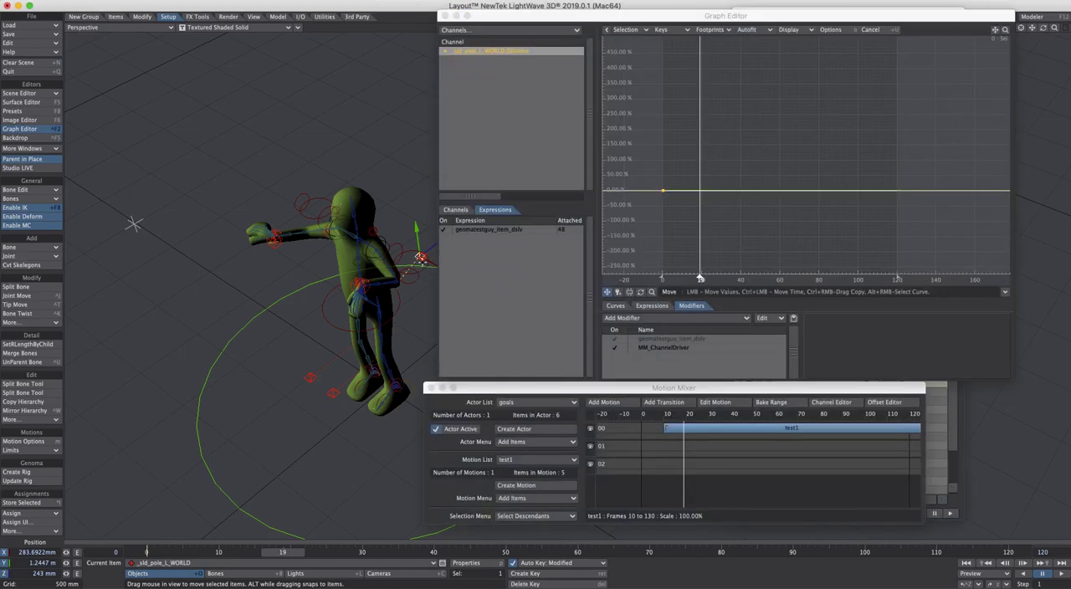
left_click(424, 254)
left_click(420, 257)
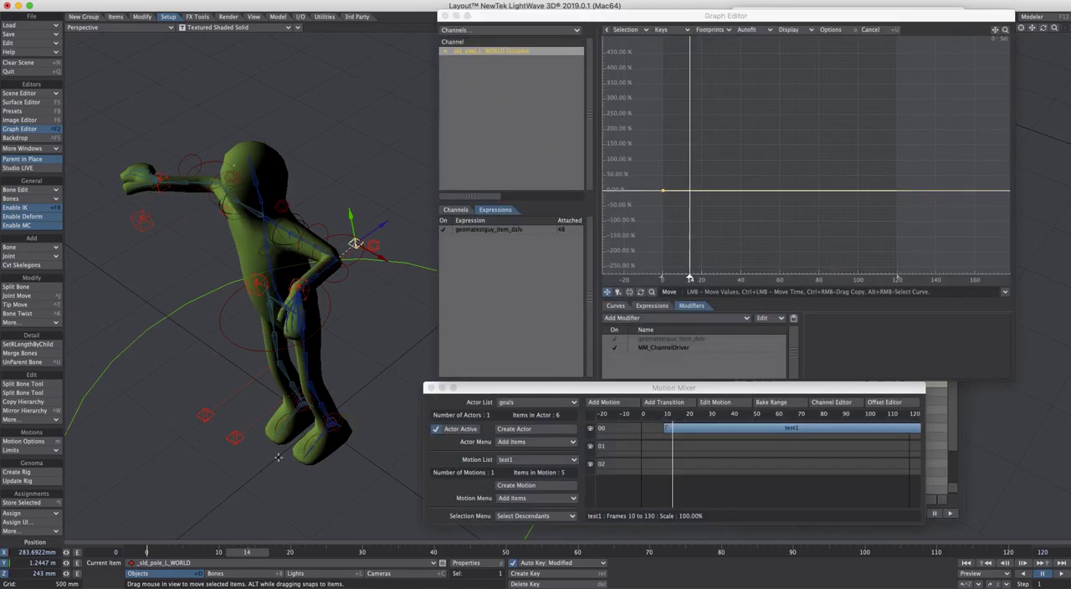
Select _hand_goal_L in the Scene Editor and examine its Ctrl.PosItemBlend curve in the Graph Editor
left_click(307, 286)
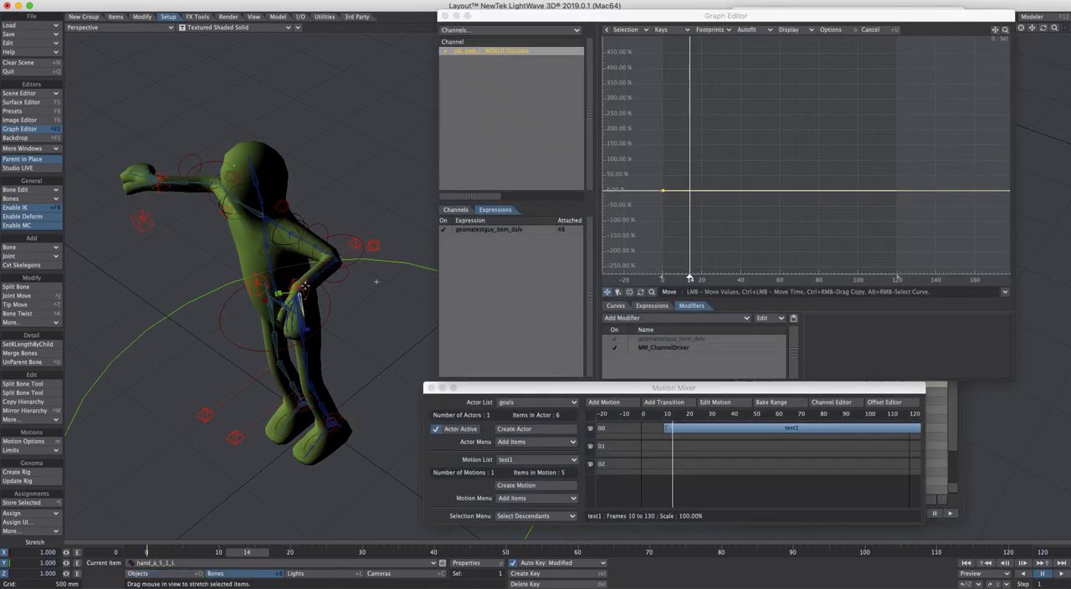
left_click(294, 287)
left_click(290, 297)
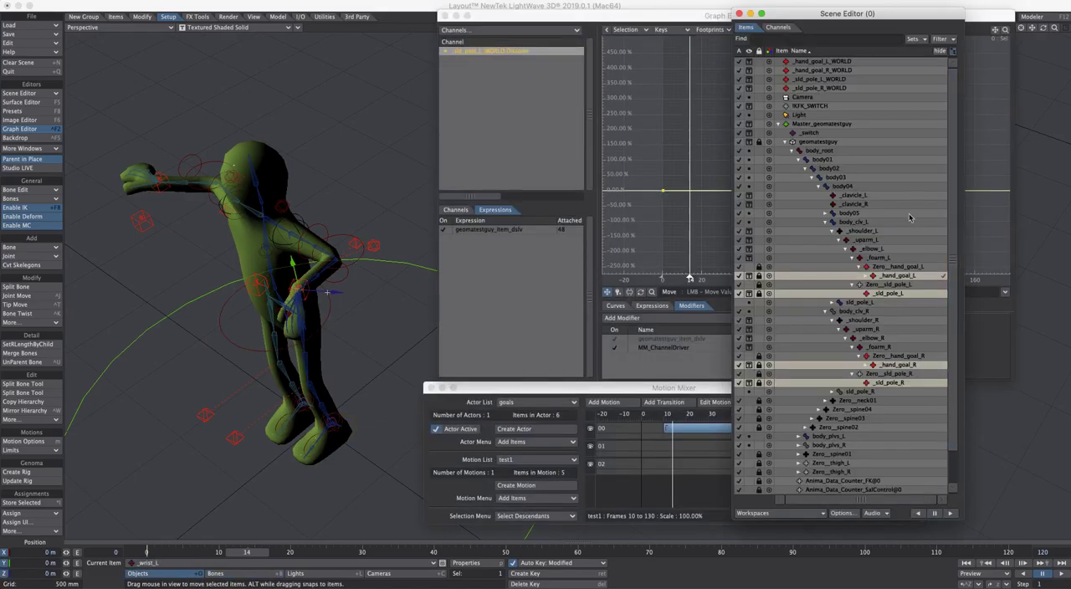
double_click(904, 277)
left_click(904, 275)
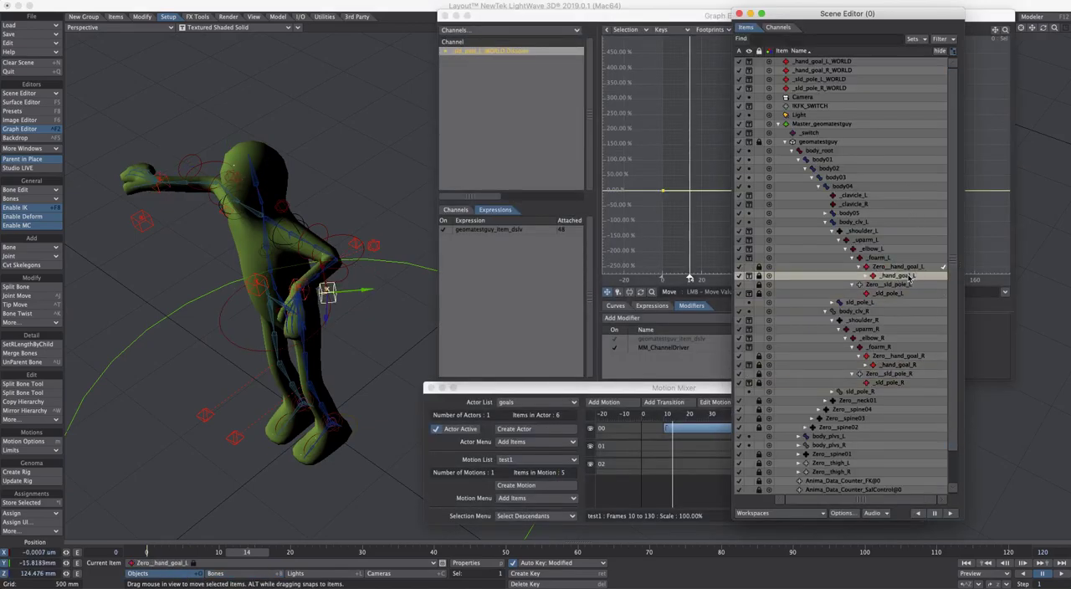
left_click(540, 23)
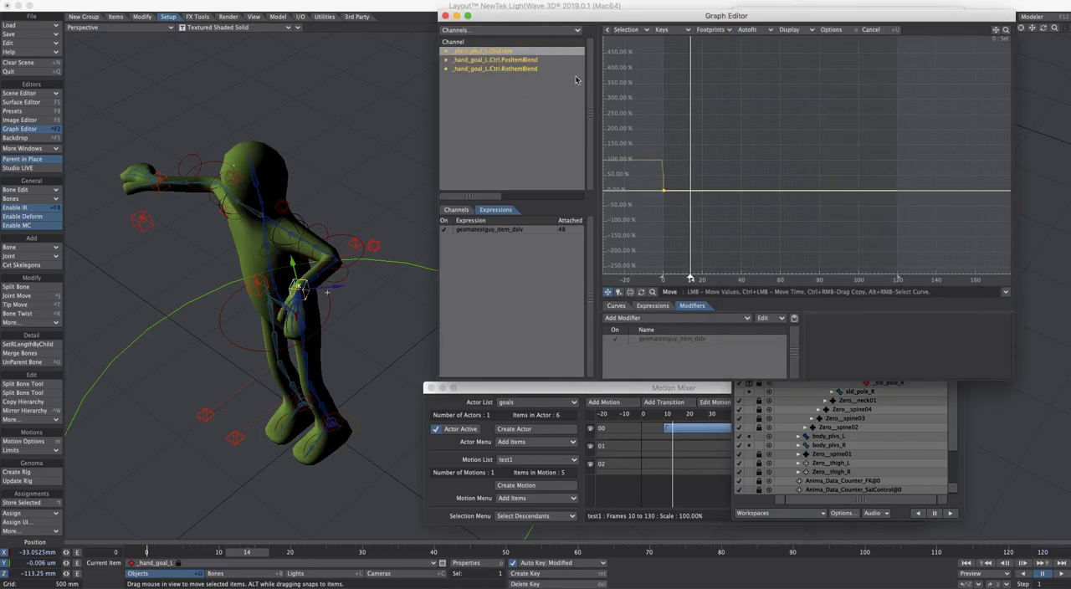
left_click(535, 60)
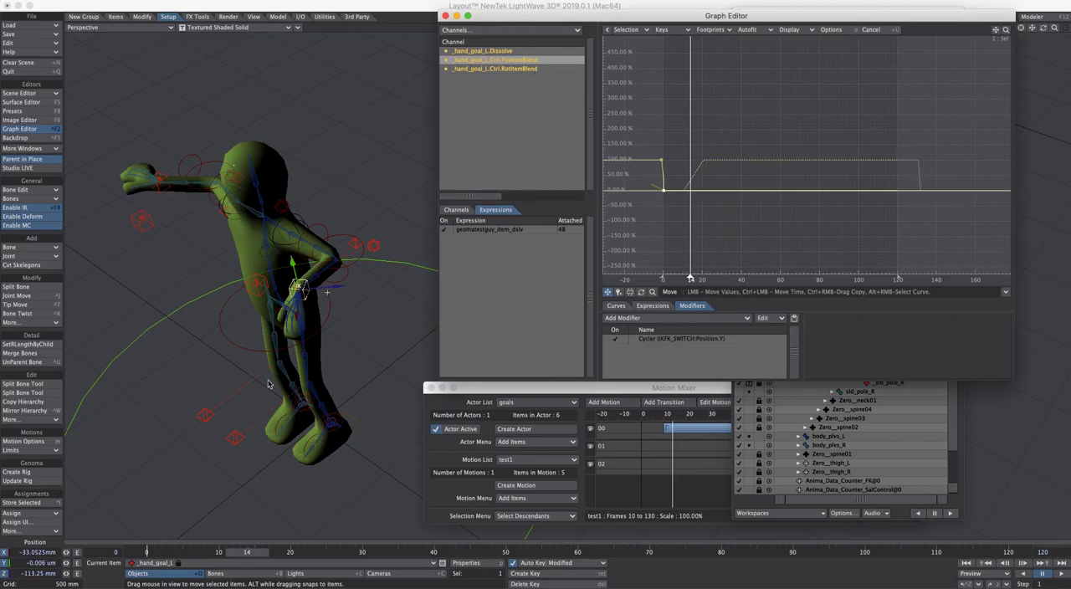
Shift the test1 clip along track 00 to frames 19 to 139, checking _hand_goal_L's PosItemBlend curve after each move
left_click(695, 427)
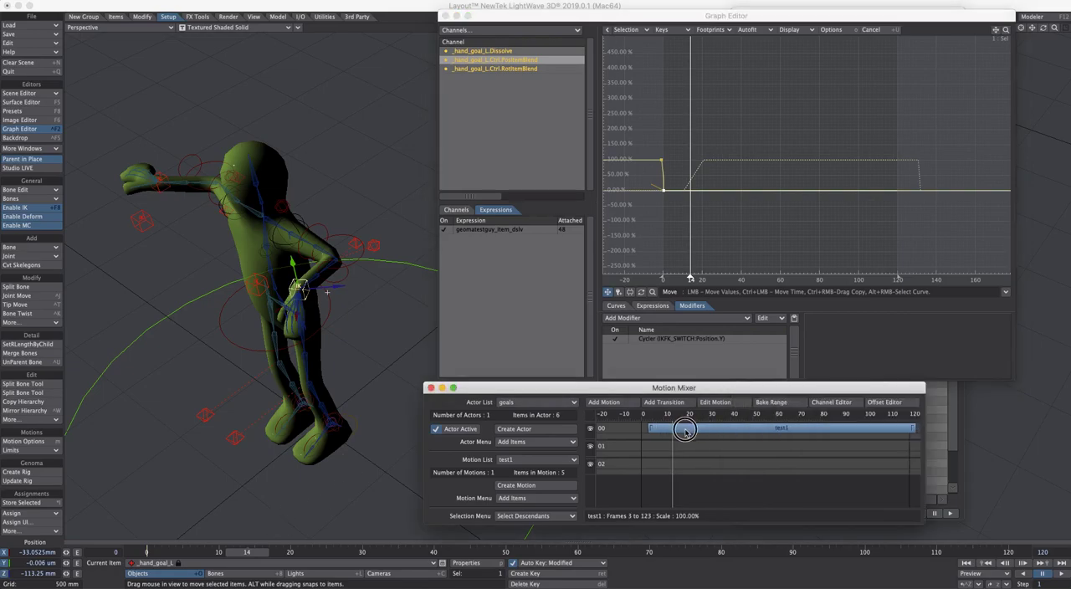
left_click_drag(690, 428, 764, 433)
left_click(791, 21)
left_click(536, 58)
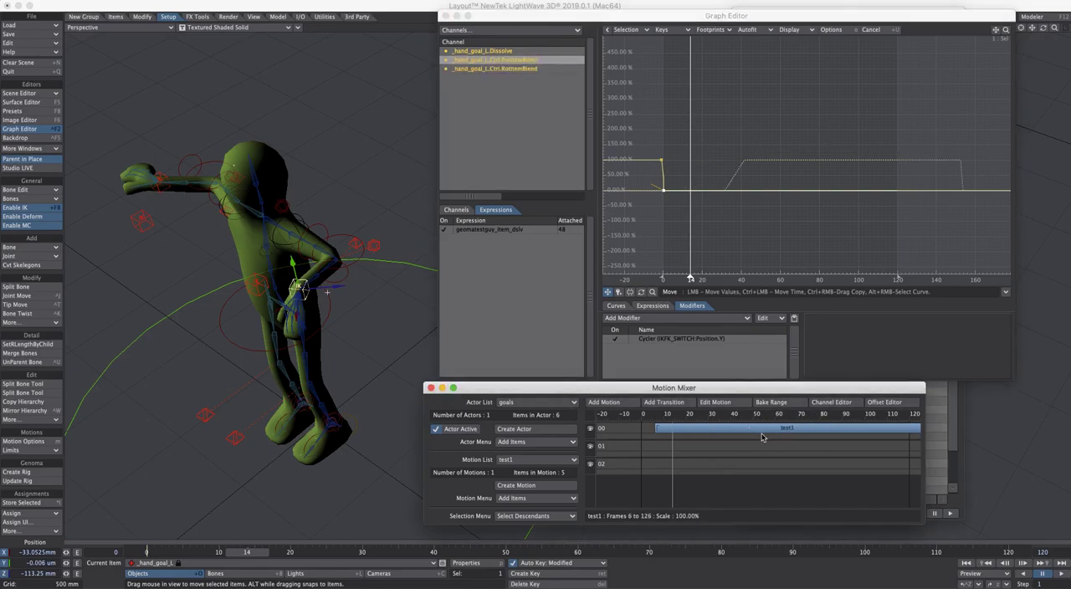
left_click(518, 69)
left_click(526, 60)
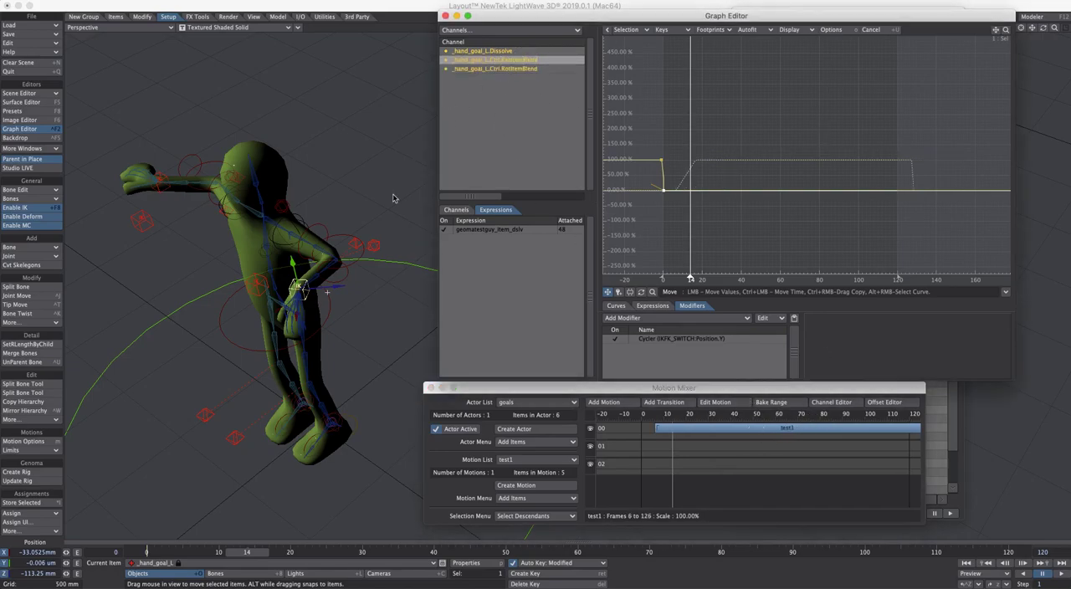
left_click_drag(751, 427, 779, 424)
left_click(531, 58)
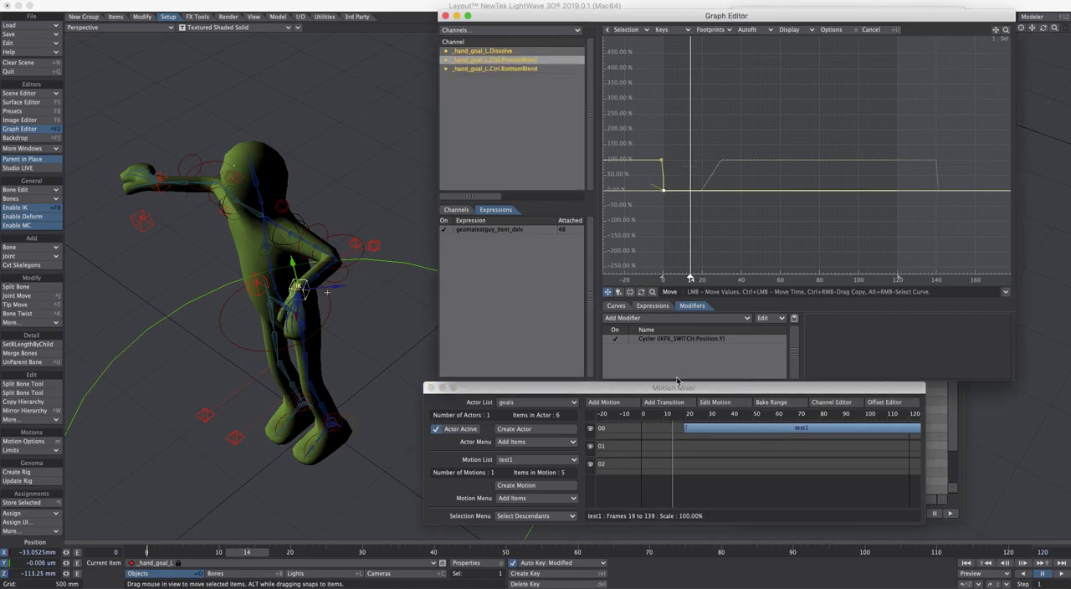
Close the Motion Mixer and Graph Editor, select IKFK_SWITCH, and reopen the Graph Editor on its Position.Y curve
left_click(429, 387)
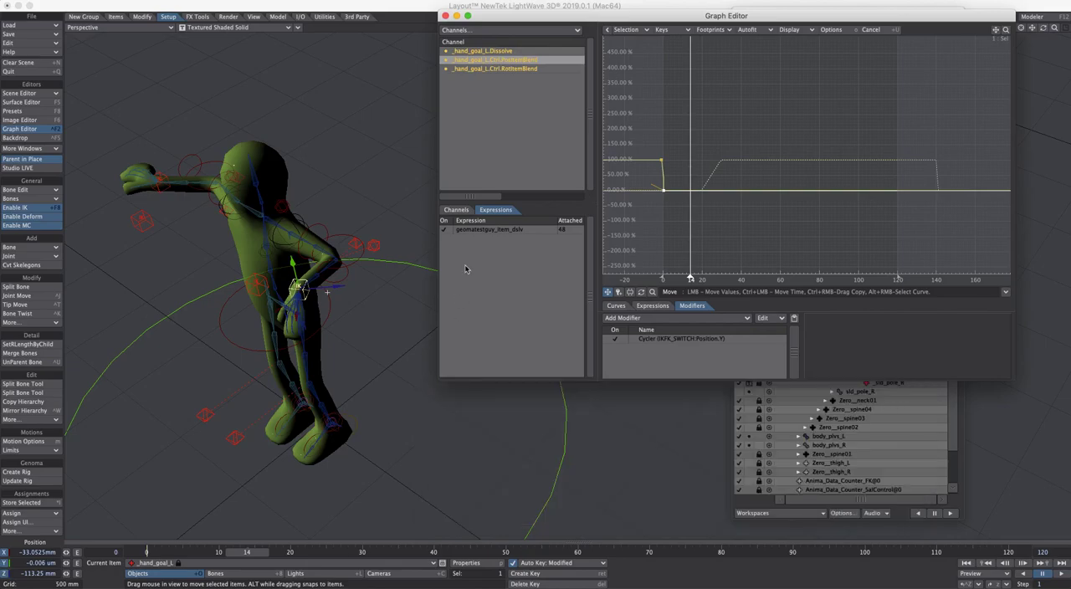
left_click(446, 16)
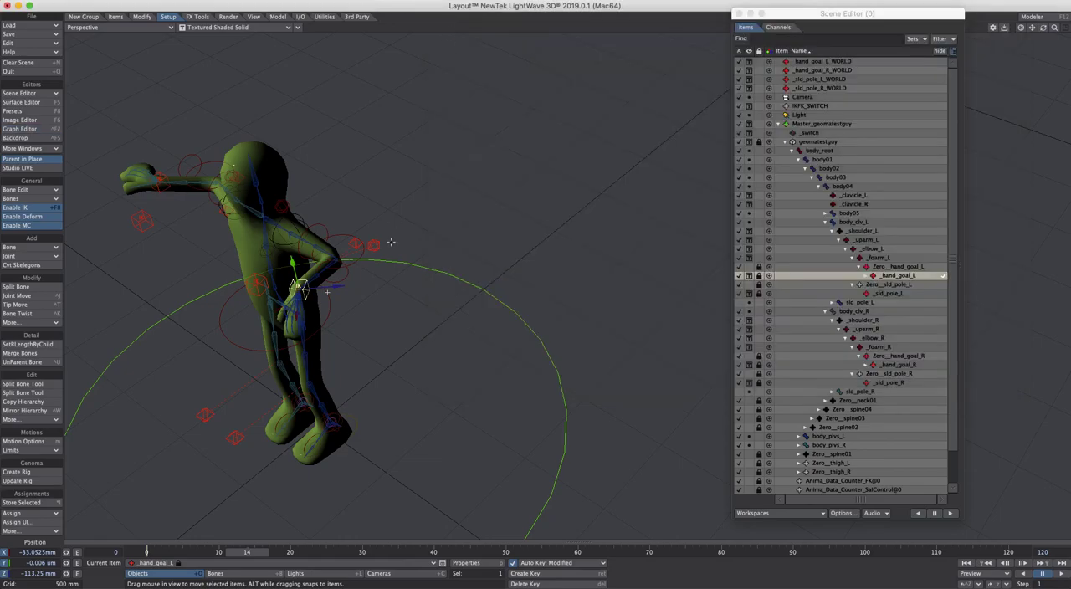
left_click_drag(395, 224, 340, 319, "ctrl+alt")
left_click(223, 278)
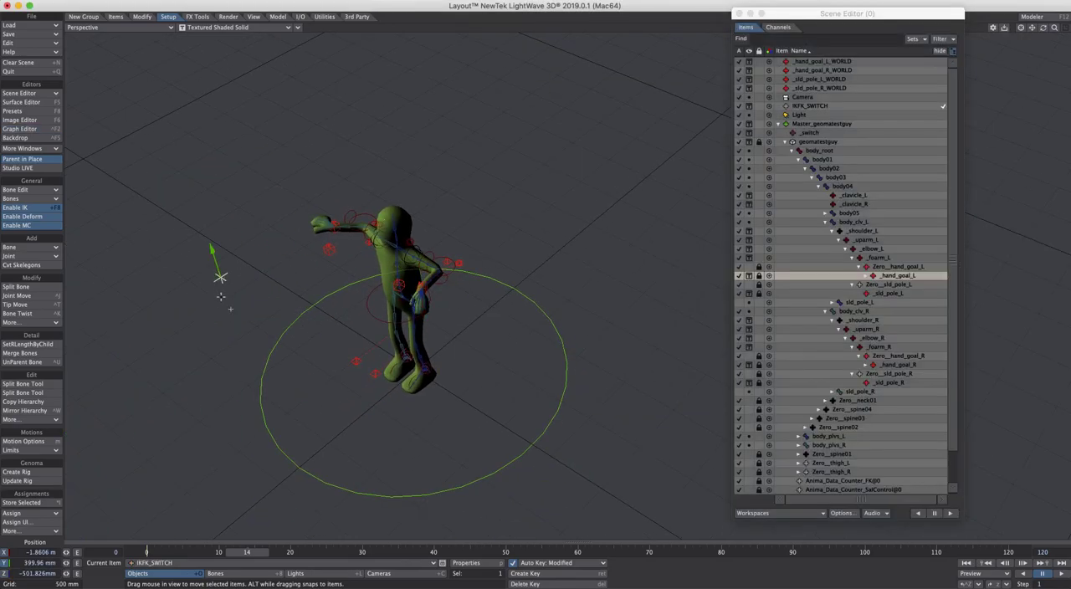
key("ctrl+F2")
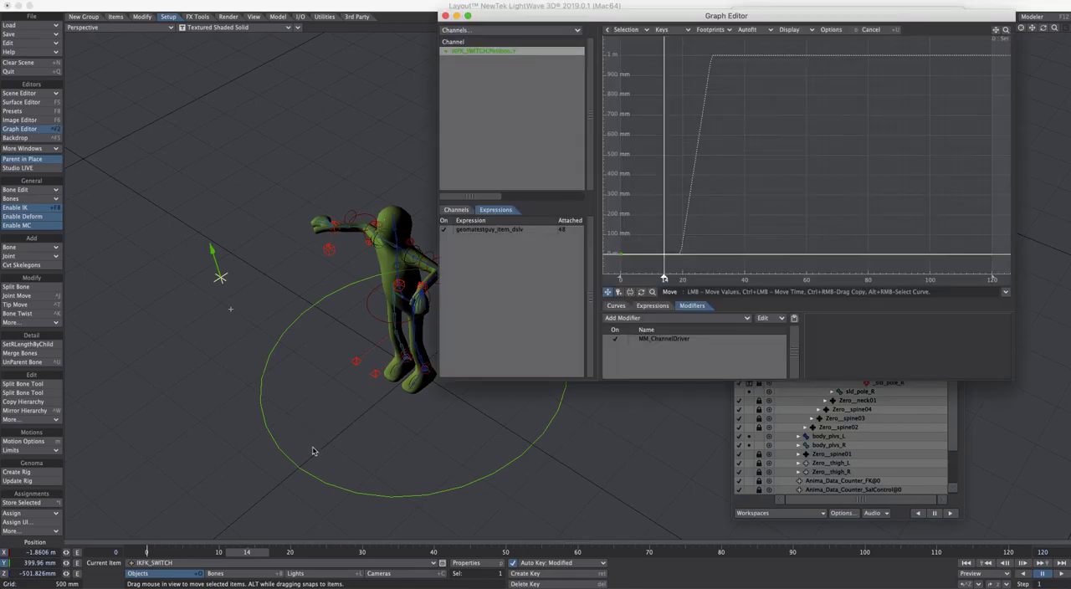